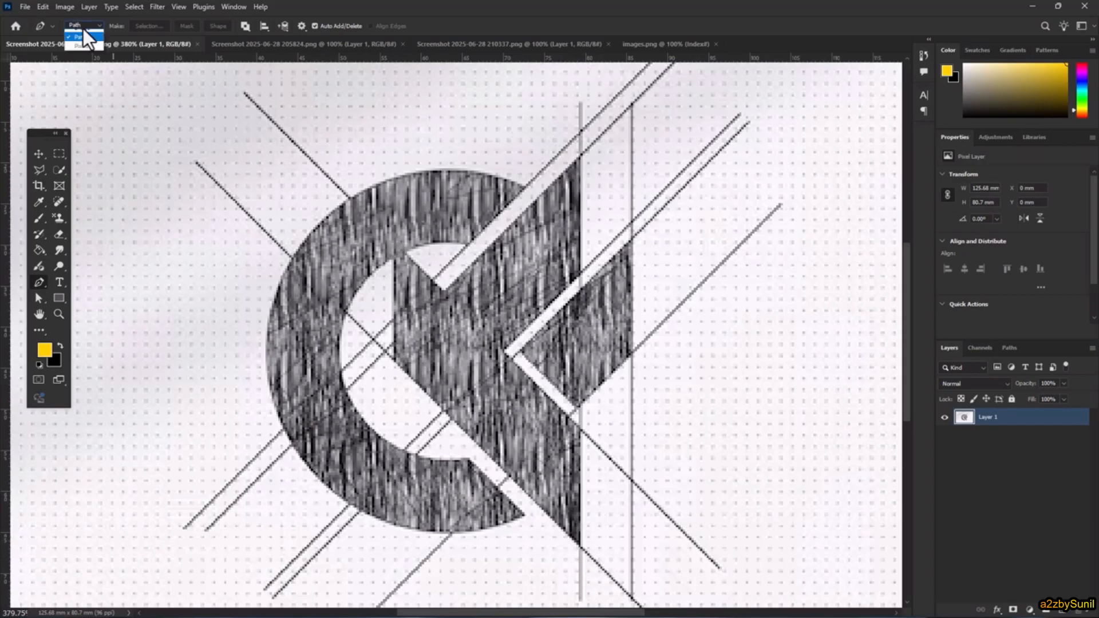
Set the Pen tool to draw shapes and set the fill colour to blue 0600ff
click(86, 35)
click(132, 25)
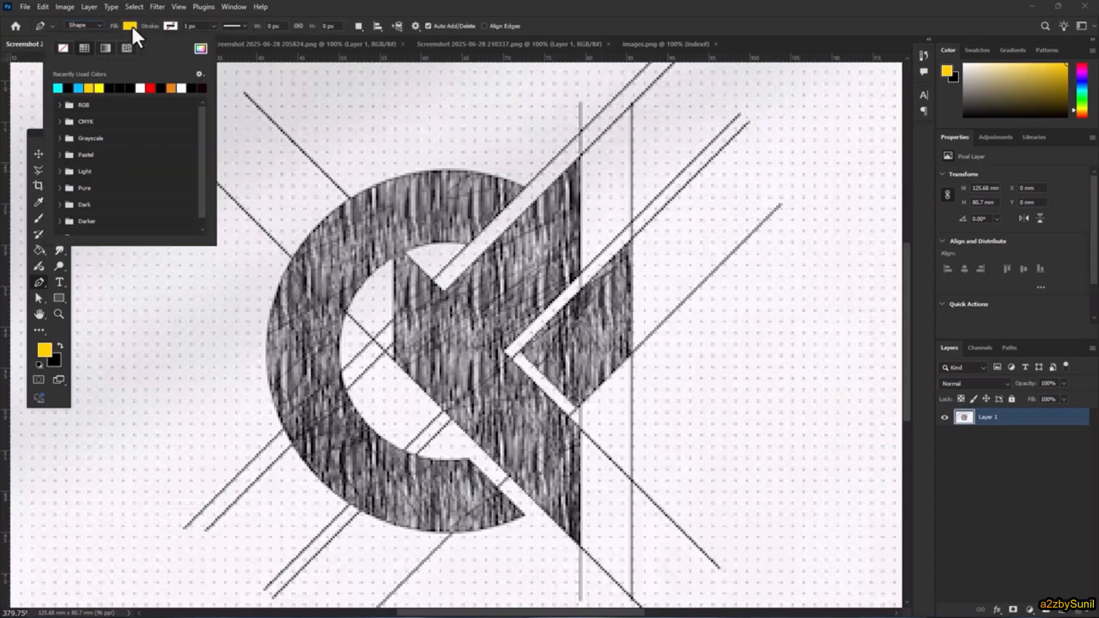
click(201, 49)
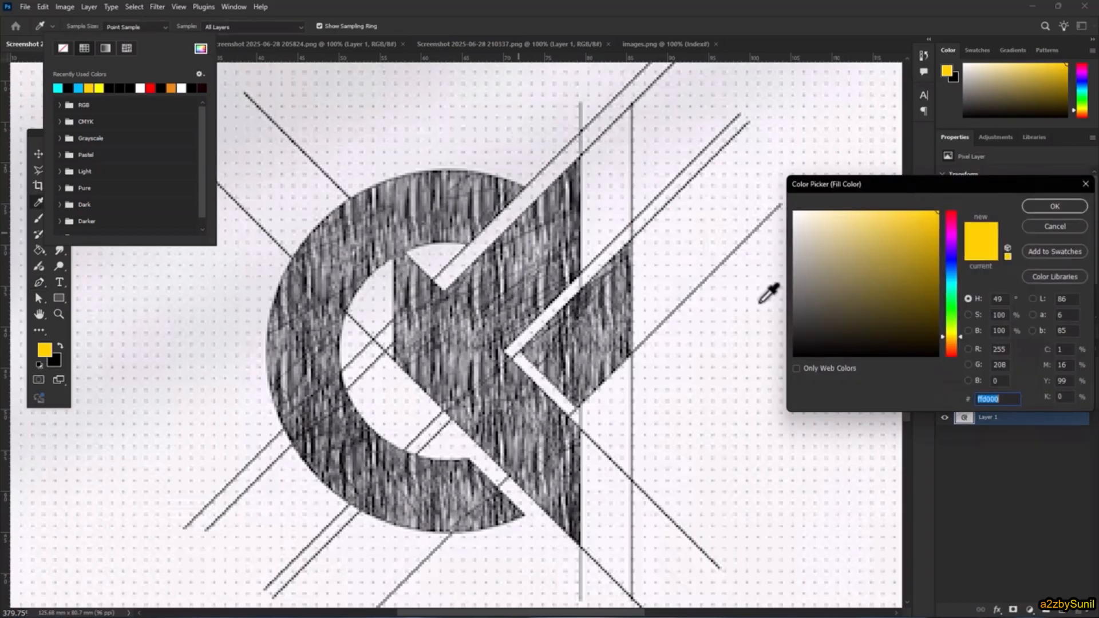
click(954, 258)
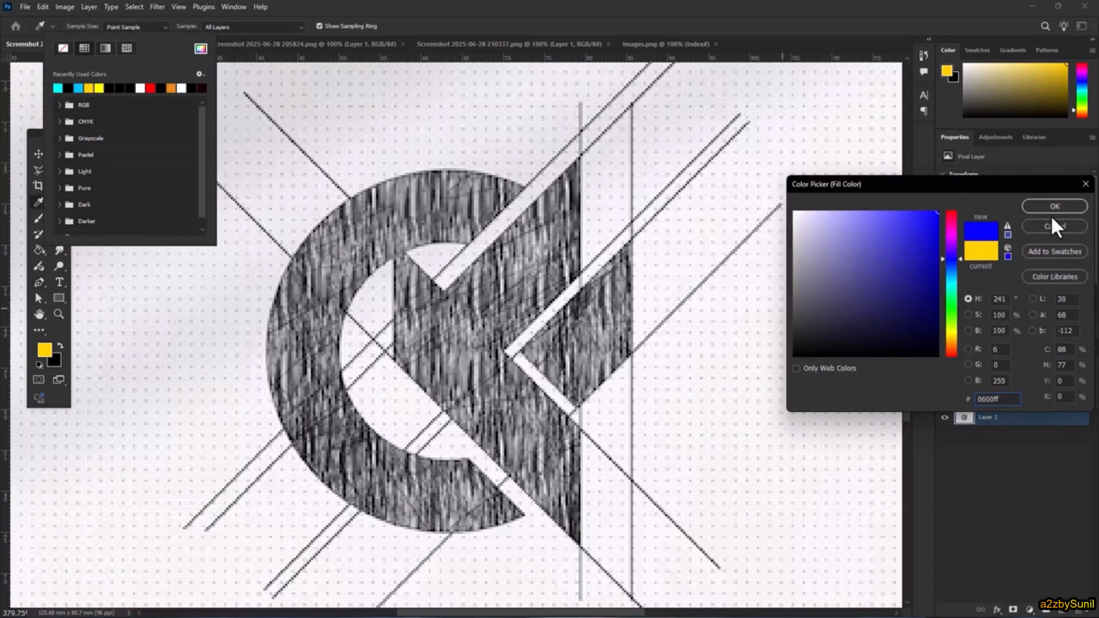
click(1054, 206)
click(128, 25)
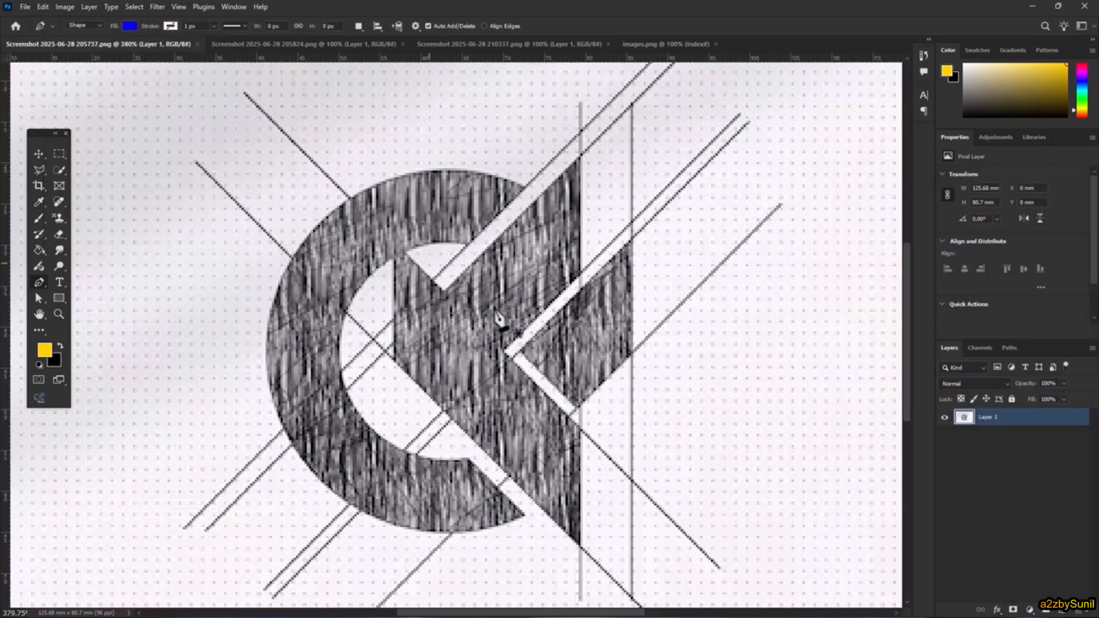
Trace the small four-sided piece at the sketch's right as a closed blue shape about 50 by 78 px
click(631, 238)
click(522, 353)
click(577, 406)
click(630, 355)
click(632, 240)
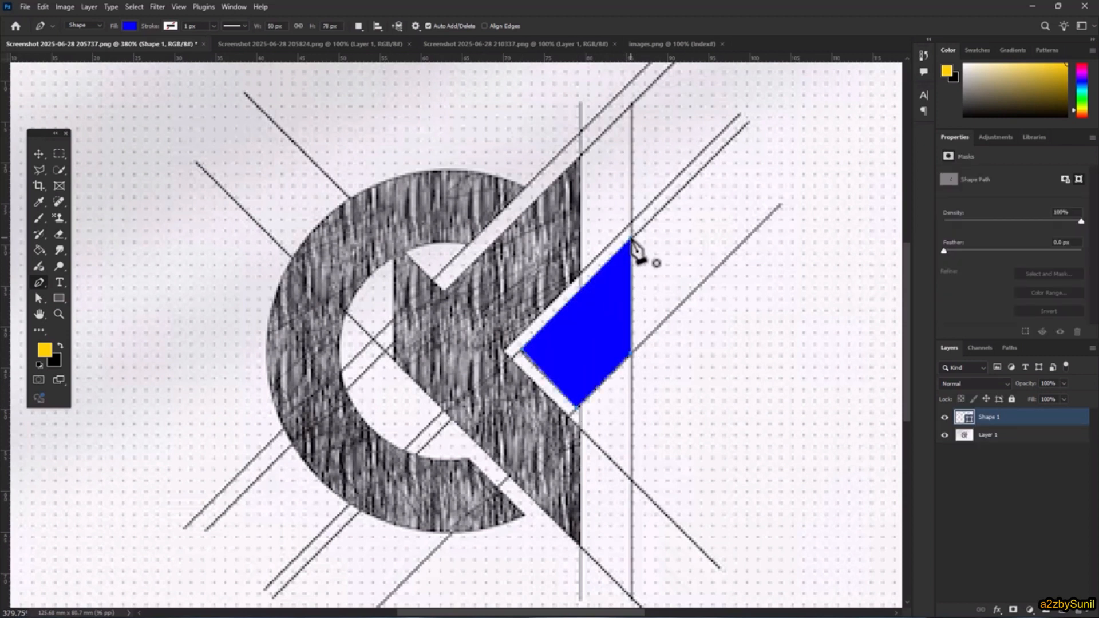
Trace the large K-shaped piece of the sketch as a closed blue shape about 86 by 179 px
click(580, 544)
click(580, 427)
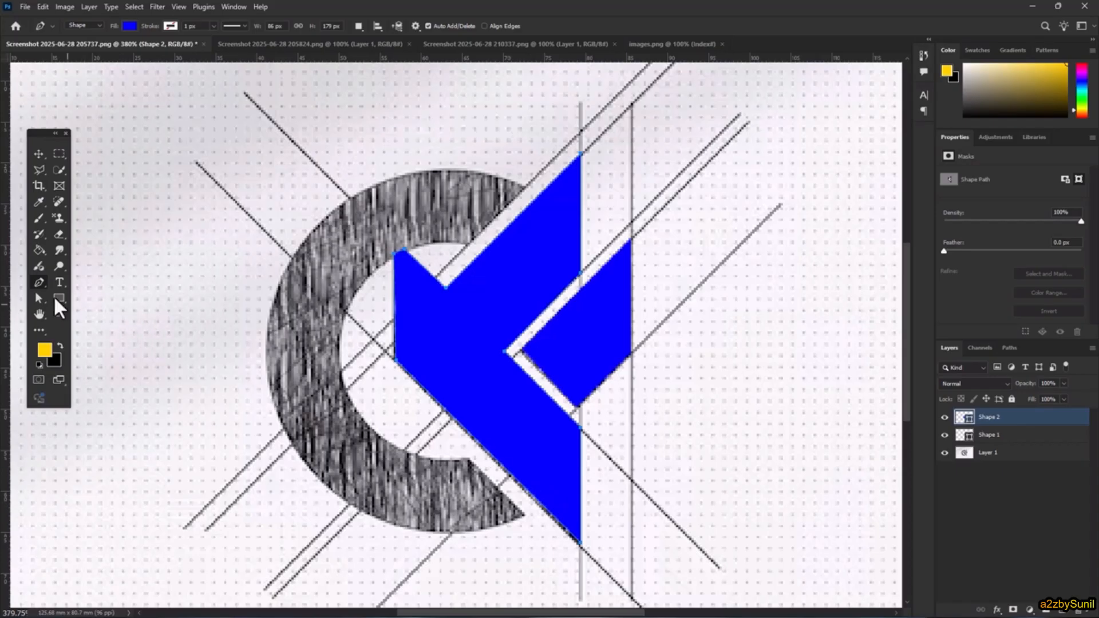
Adjust the anchor points of the K-shaped piece and the small right-hand piece with Direct Selection to match the sketch edges
click(39, 297)
click(102, 312)
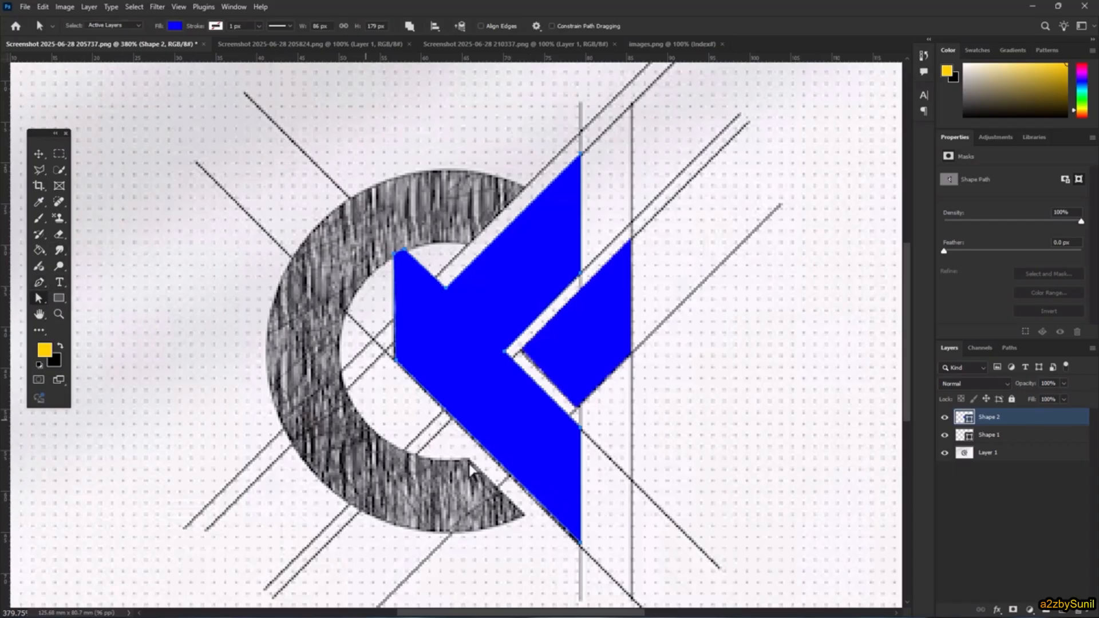
drag(614, 572, 567, 525)
click(413, 378)
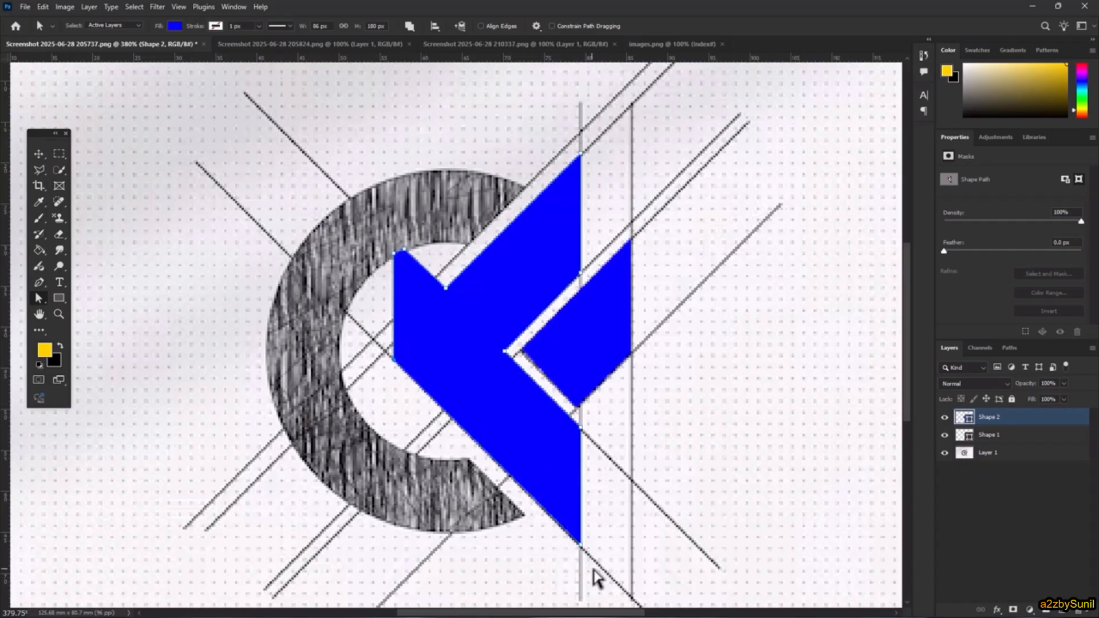
key(Down)
key(Return)
click(1024, 438)
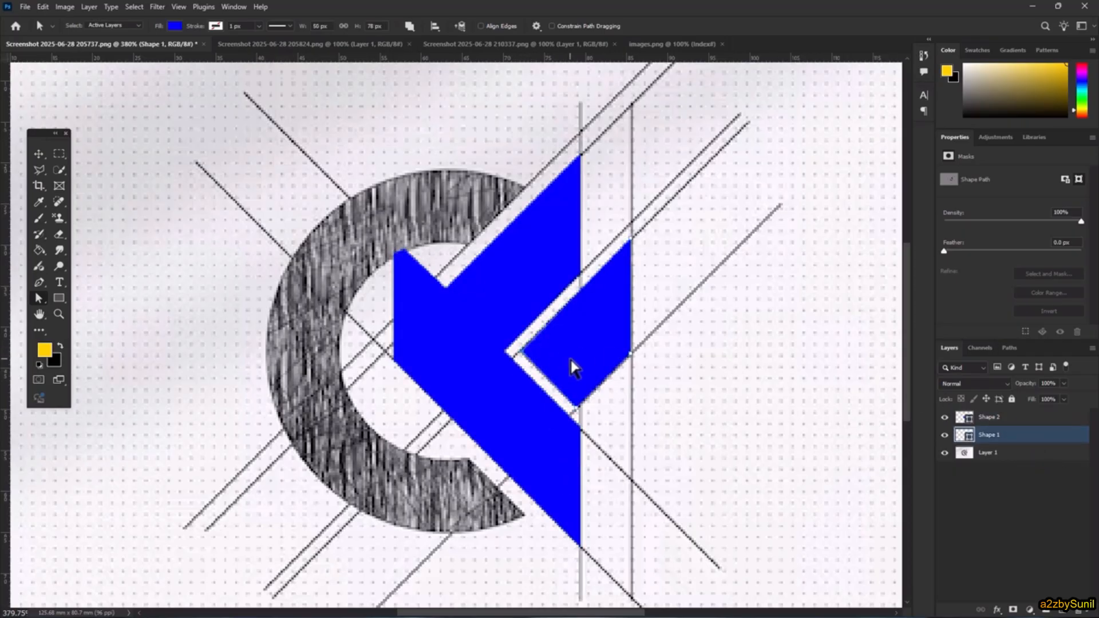
key(Left)
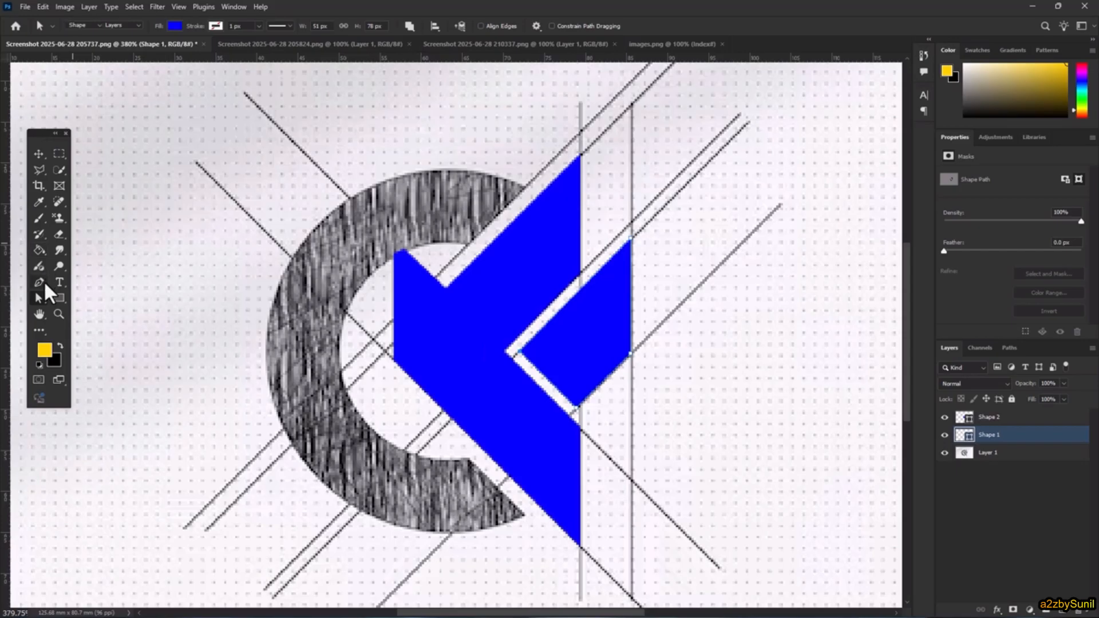
Start a Pen shape for the letter C, tracing its upper cut end, curved inner edge and lower cut end
click(42, 283)
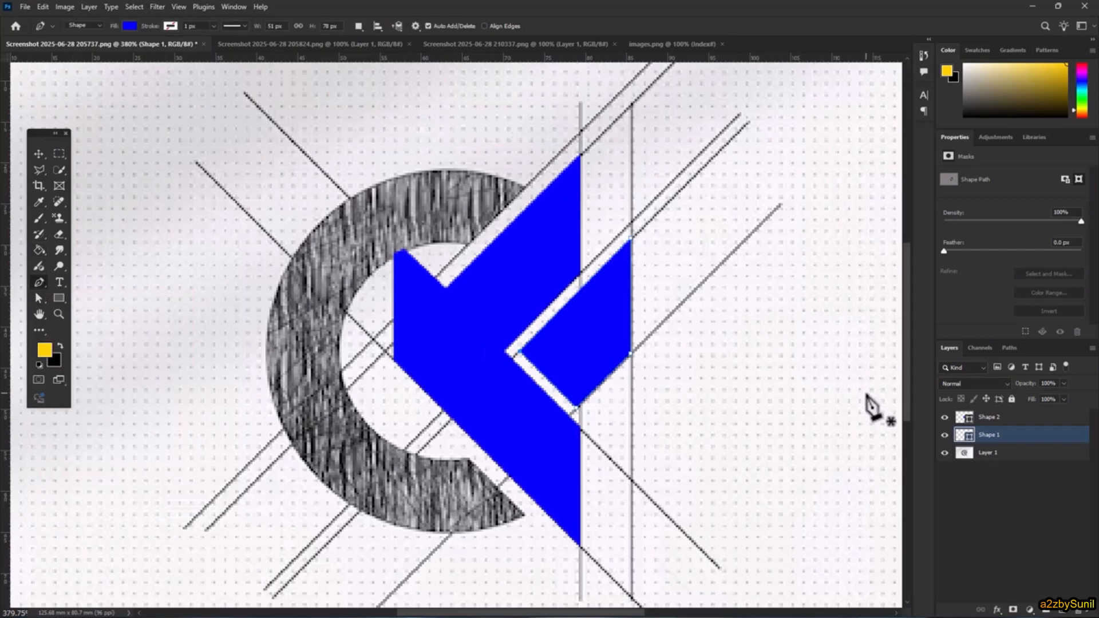
click(524, 187)
click(469, 242)
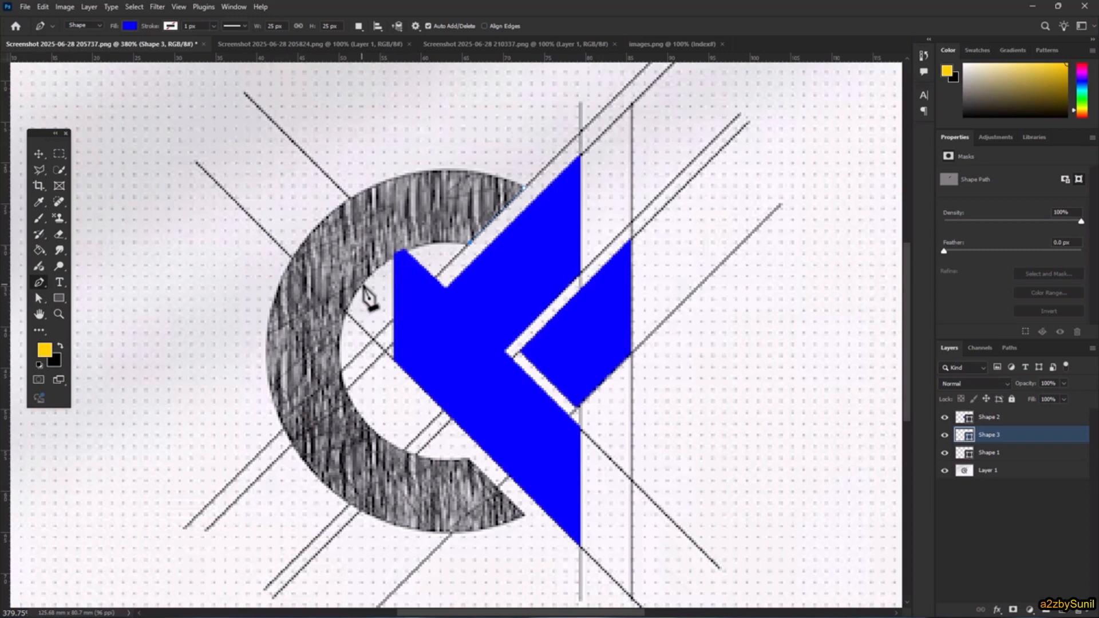
drag(364, 283, 335, 310)
click(318, 332)
drag(371, 425, 459, 460)
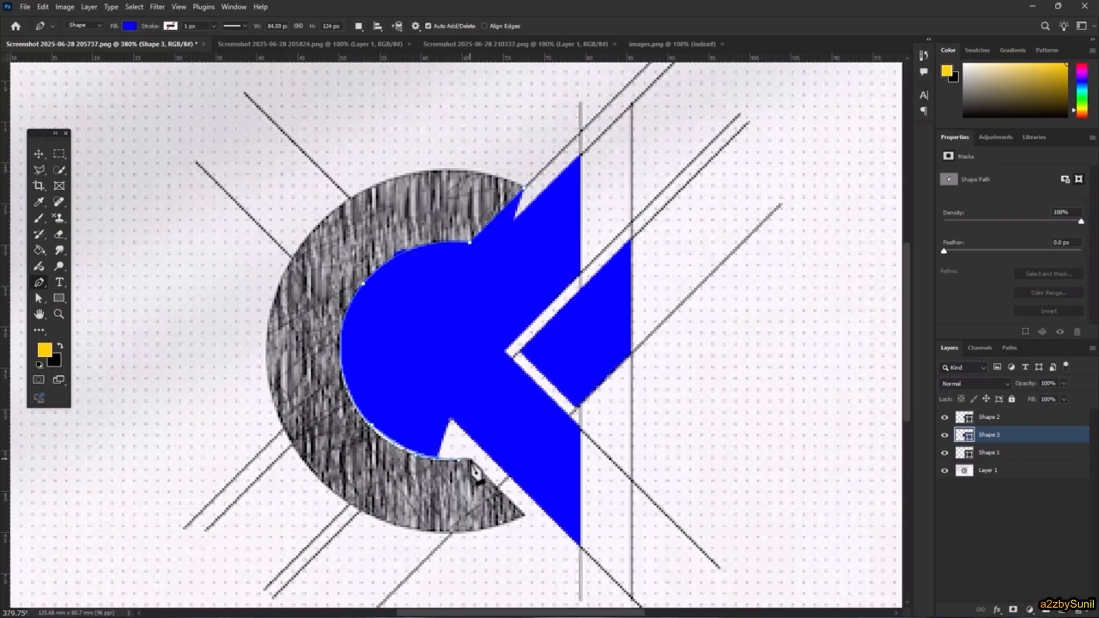
click(469, 458)
click(524, 514)
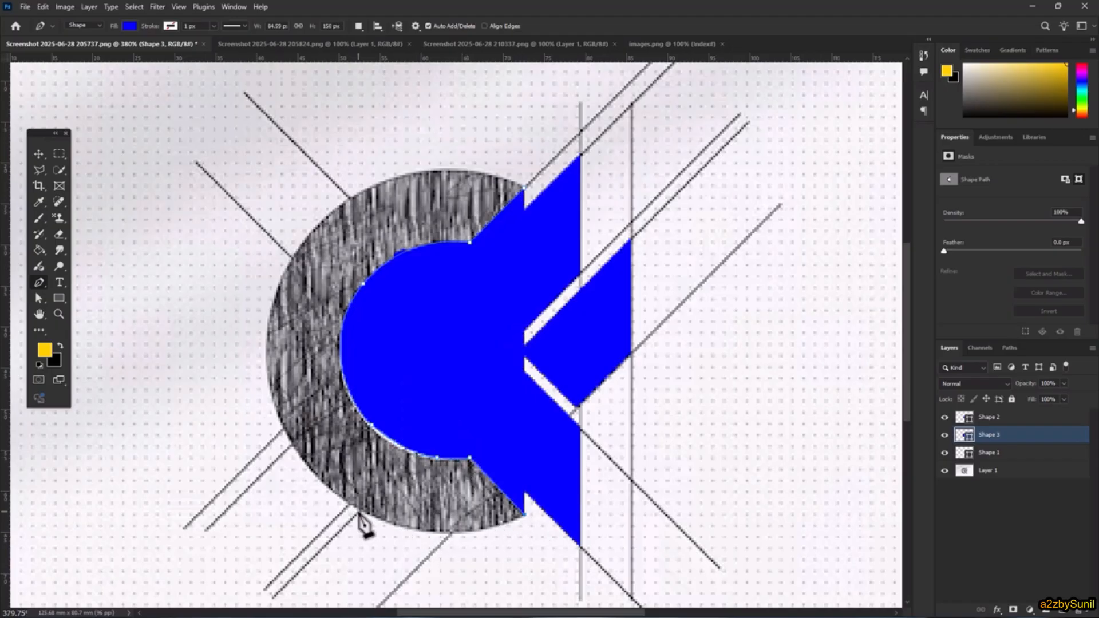
Trace the C's outer curve back to the starting point, closing the shape at about 119 by 166 px
drag(359, 511, 279, 471)
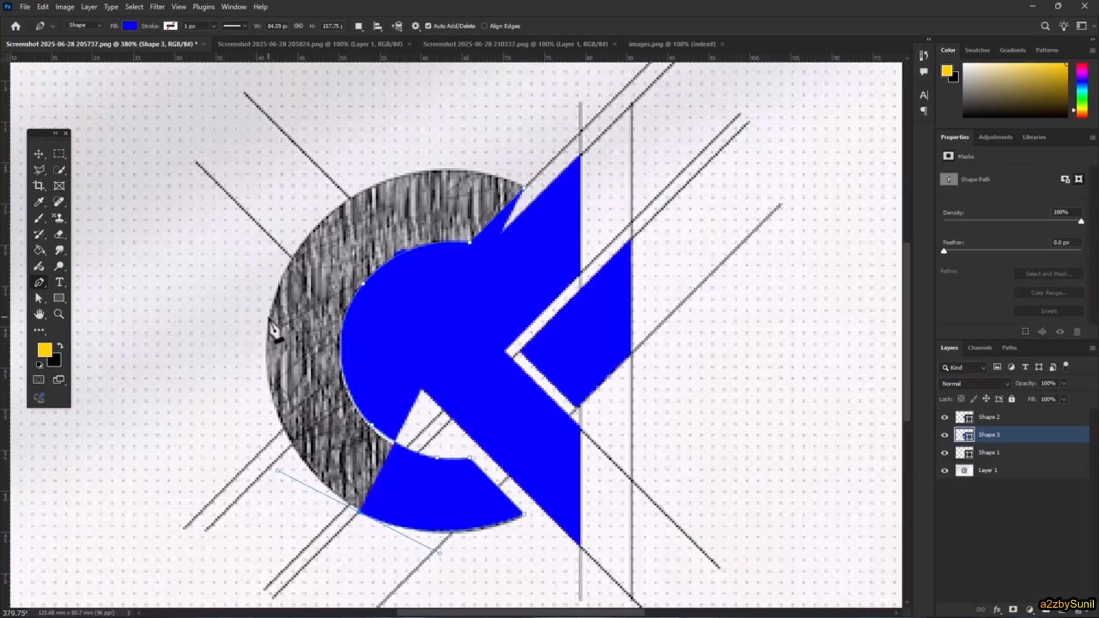
drag(268, 316, 279, 280)
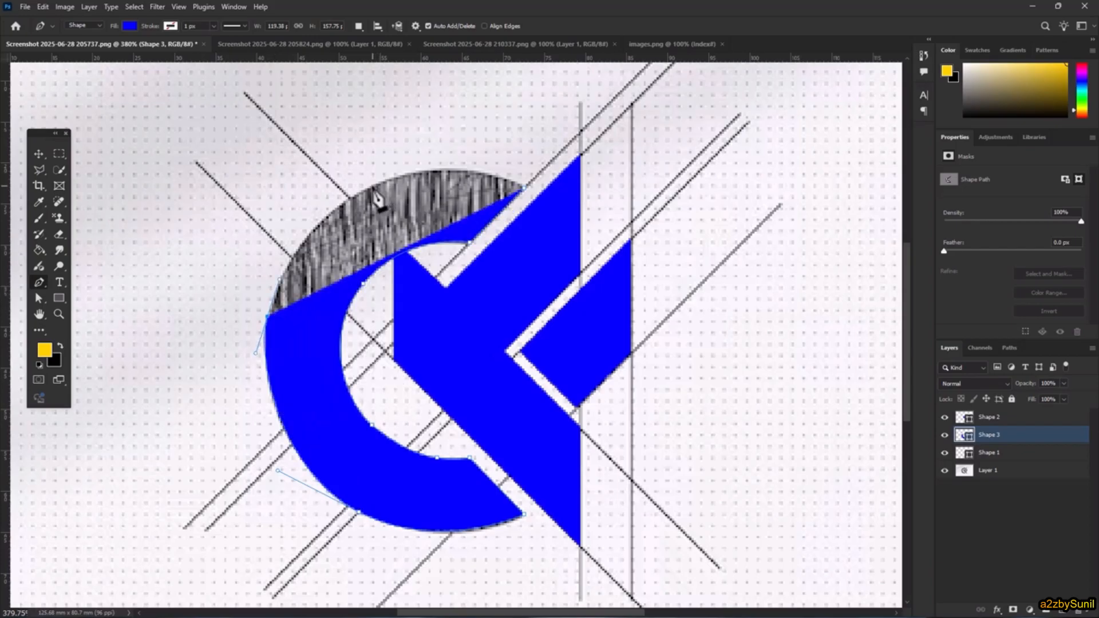
drag(371, 187, 440, 150)
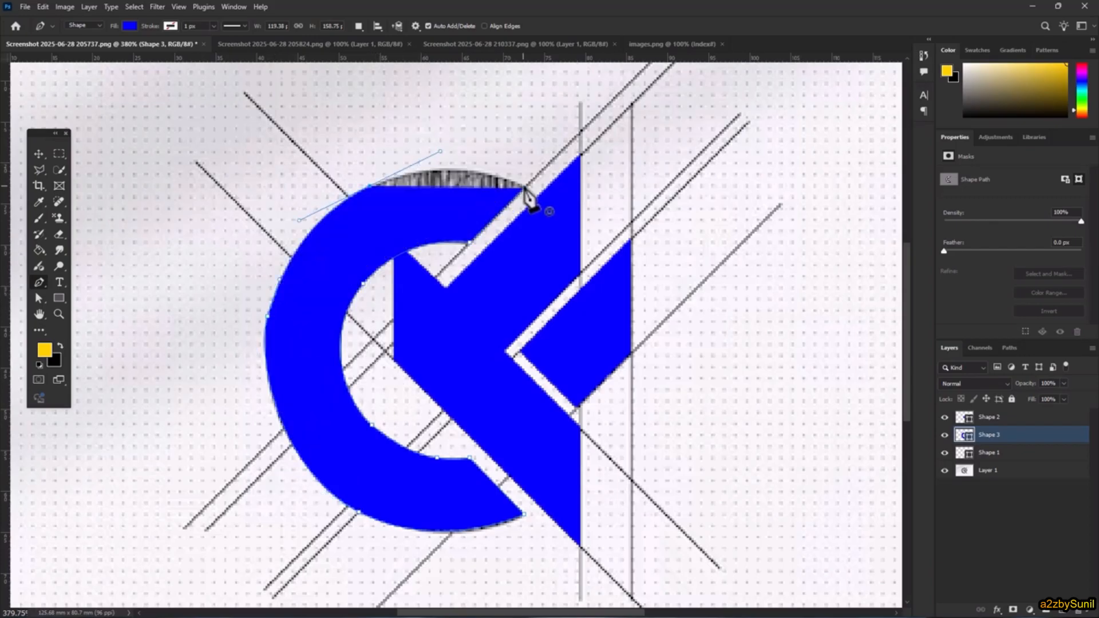
click(524, 188)
Refine the C's outer curve handles and its lower end corner with Direct Selection to follow the sketch
click(39, 298)
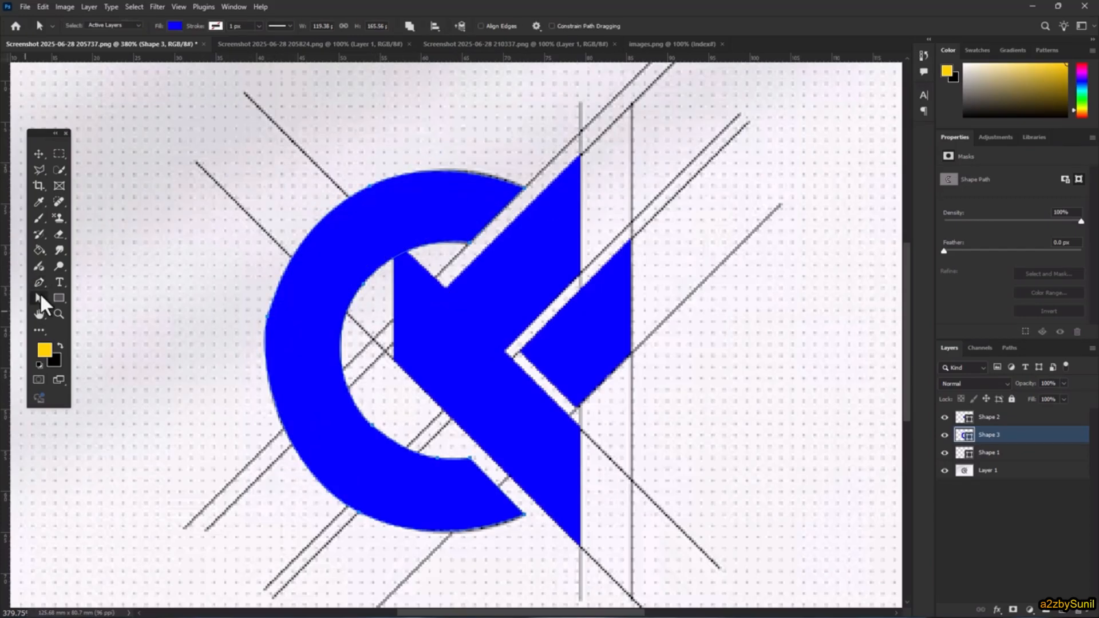
click(264, 319)
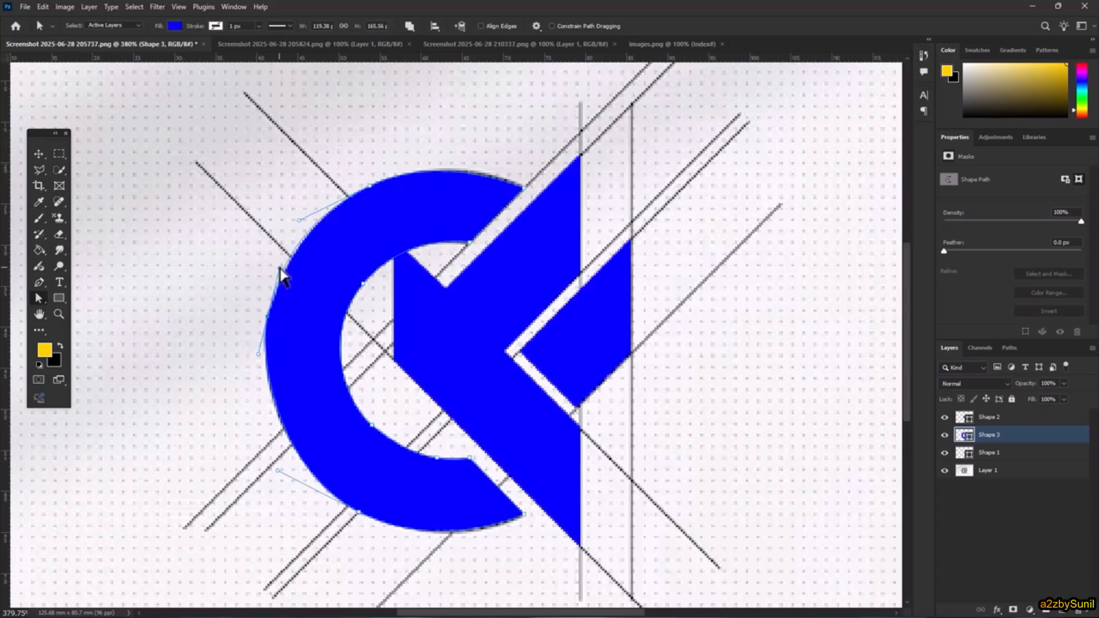
drag(256, 359, 257, 360)
click(371, 187)
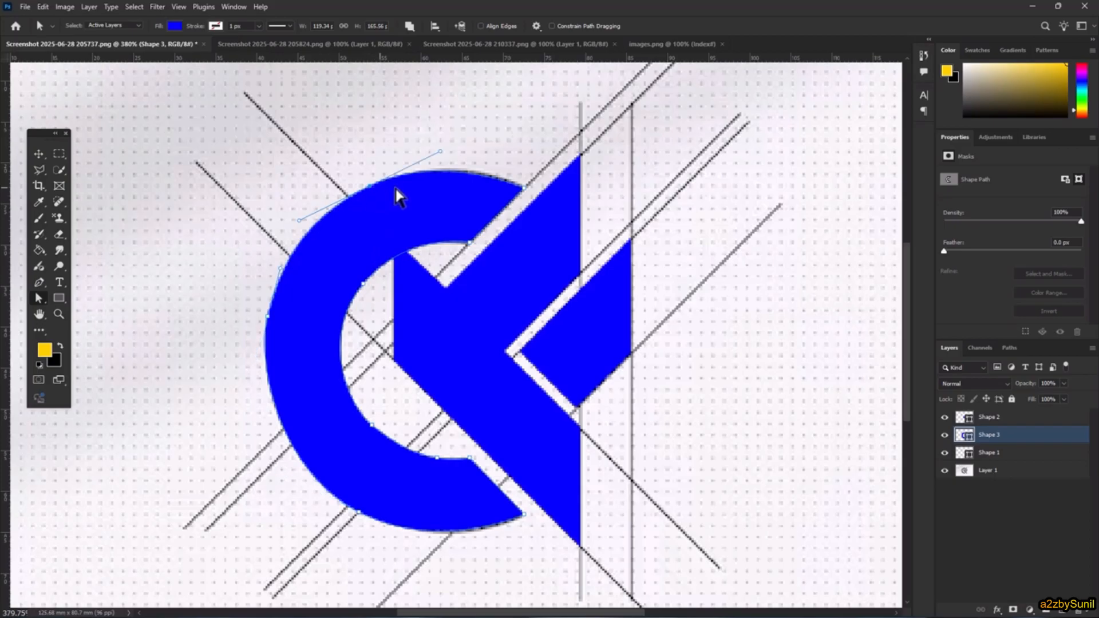
drag(441, 153, 449, 151)
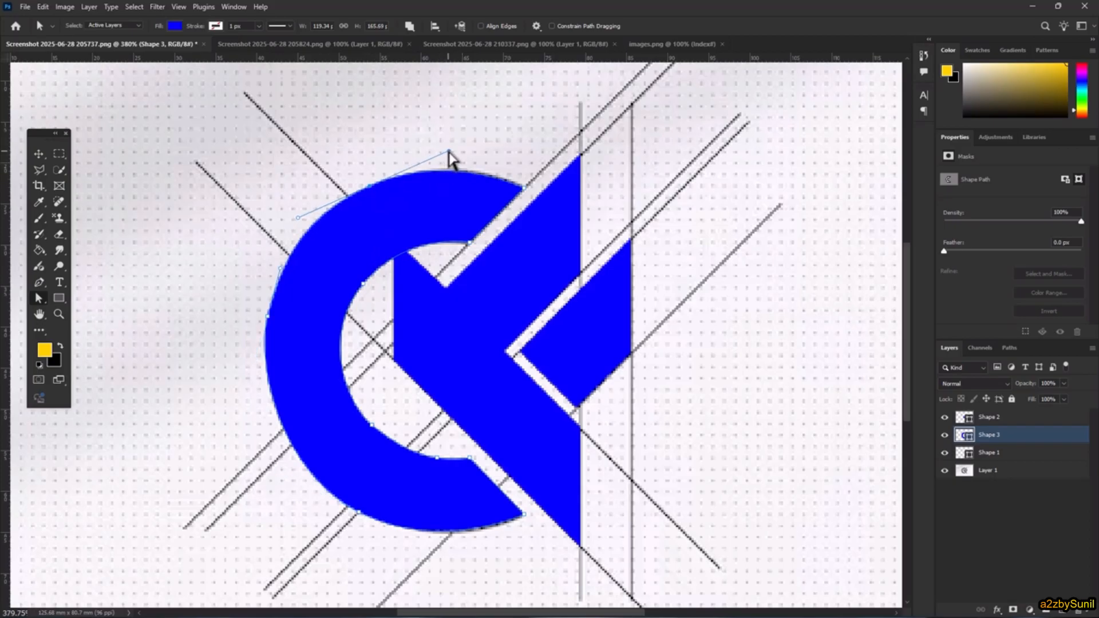
click(358, 512)
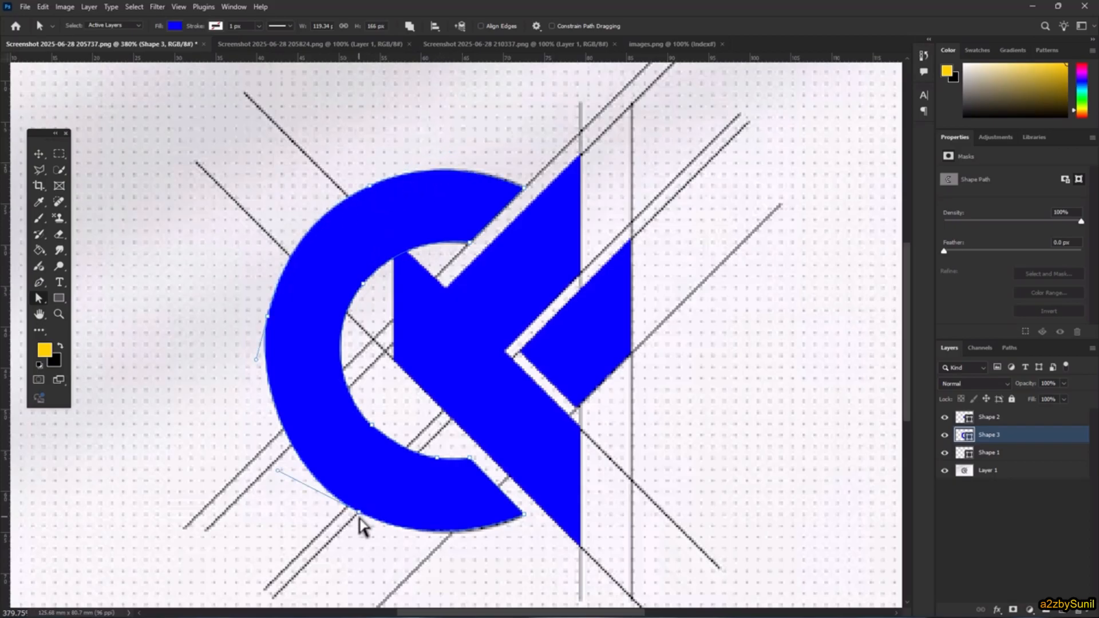
drag(526, 515, 527, 517)
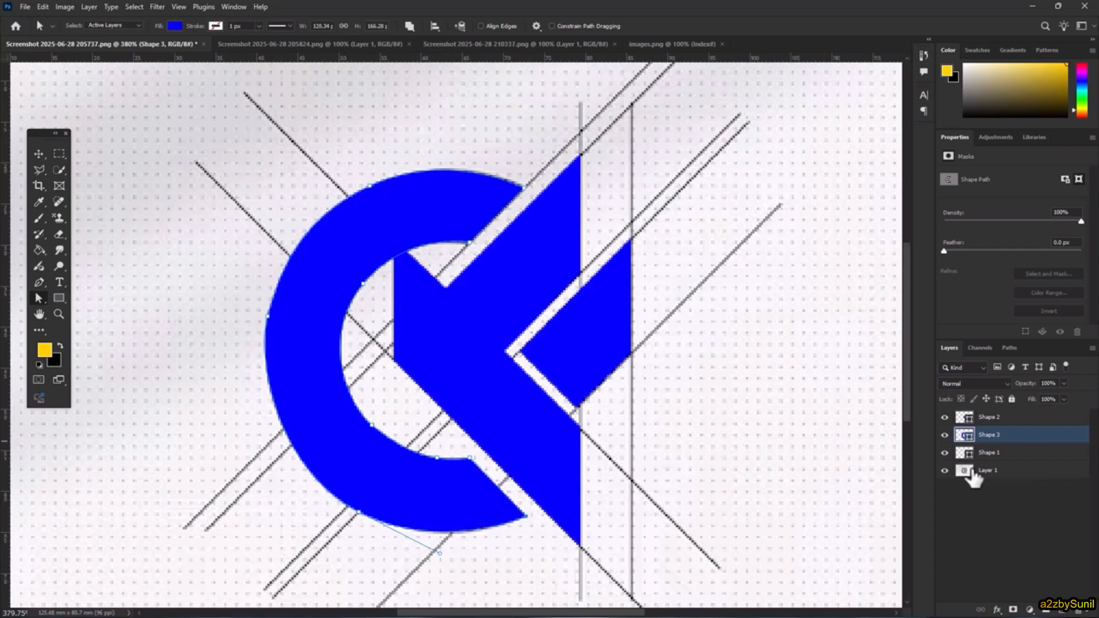
Hide the sketch layer, Layer 1, and deselect the shapes
click(945, 470)
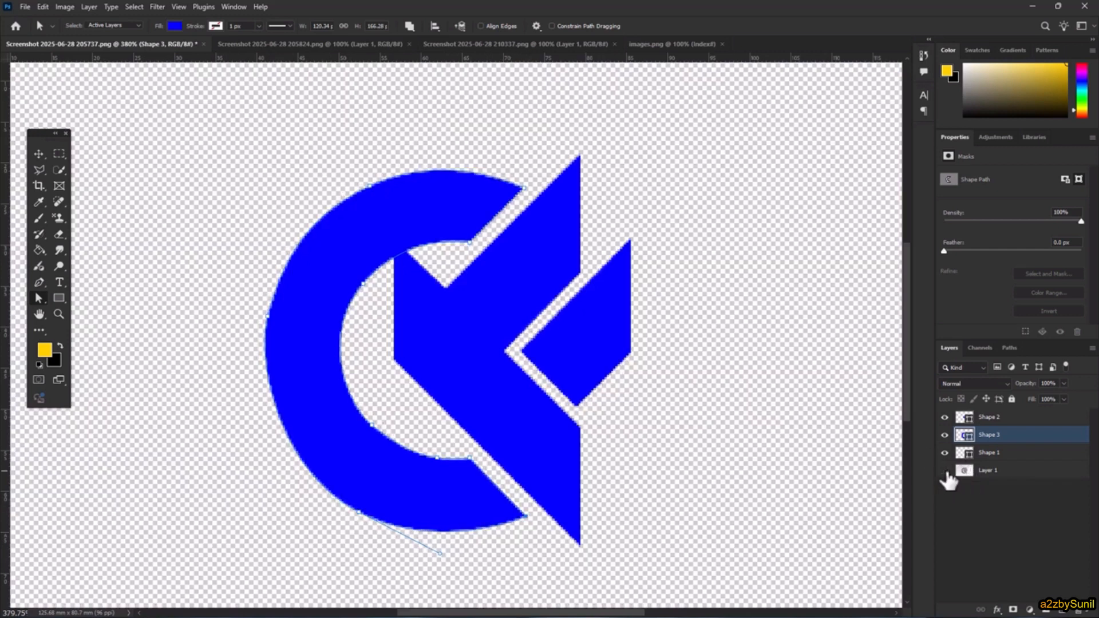
scroll(447, 395, down, 8)
click(448, 400)
scroll(448, 401, up, 4)
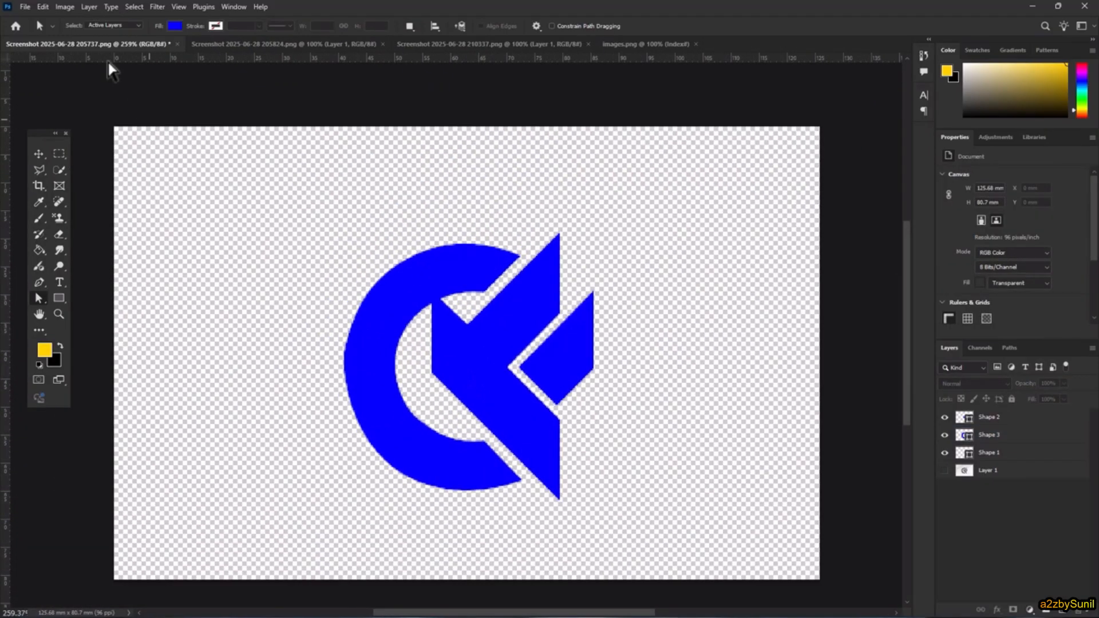
Resample the image to a resolution of 1000 pixels/inch, with the dimensions shown in pixels
click(63, 5)
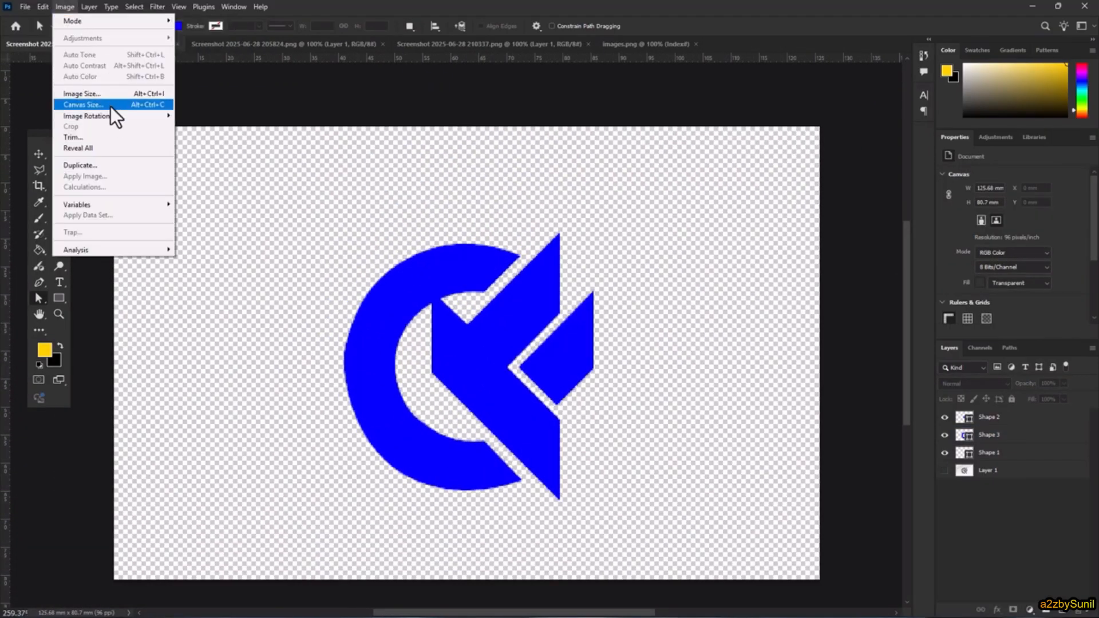
click(112, 94)
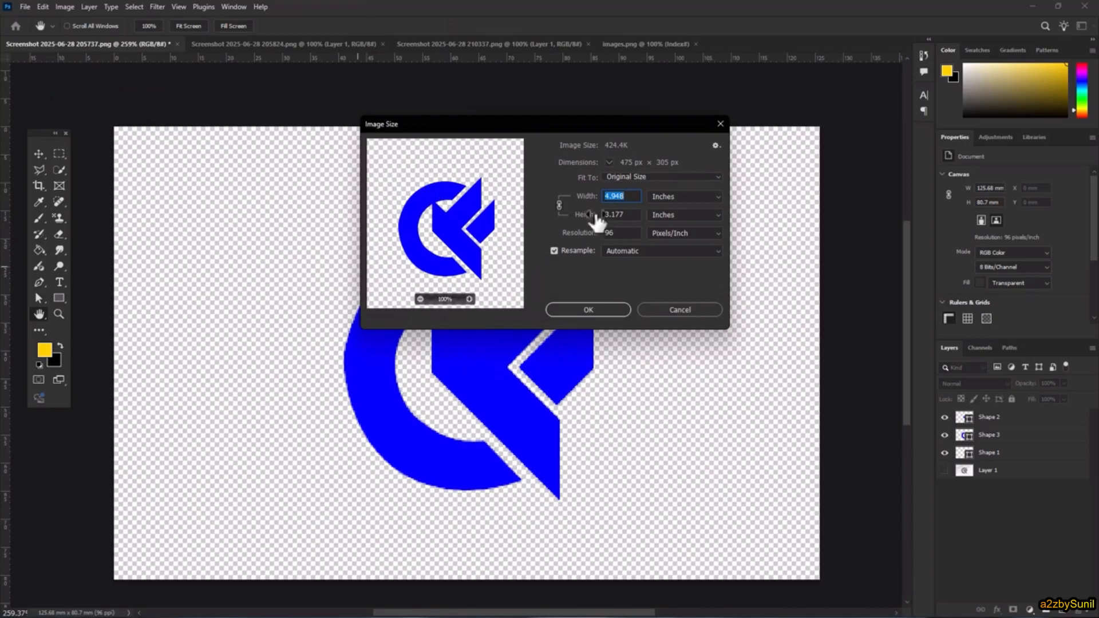
double_click(618, 233)
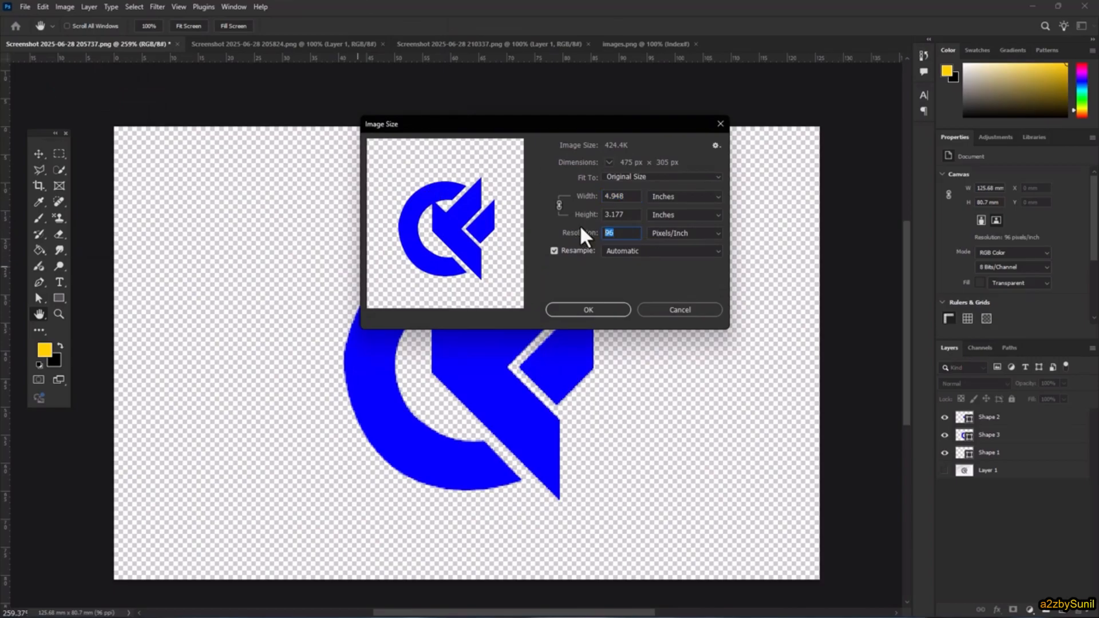
text(500)
click(685, 195)
click(691, 217)
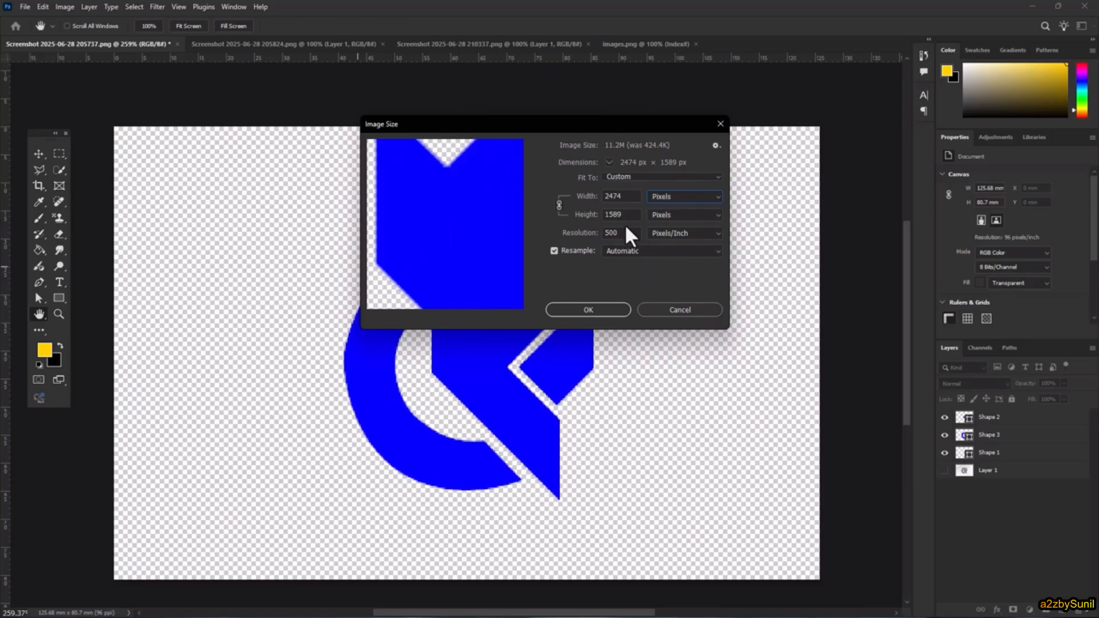
text(1000)
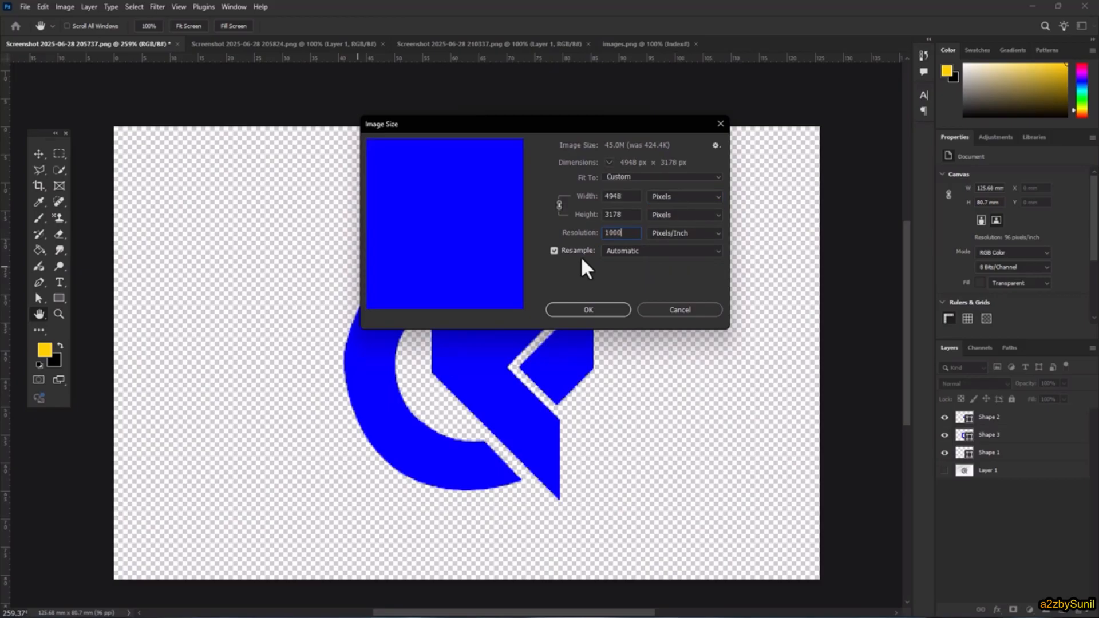
click(589, 313)
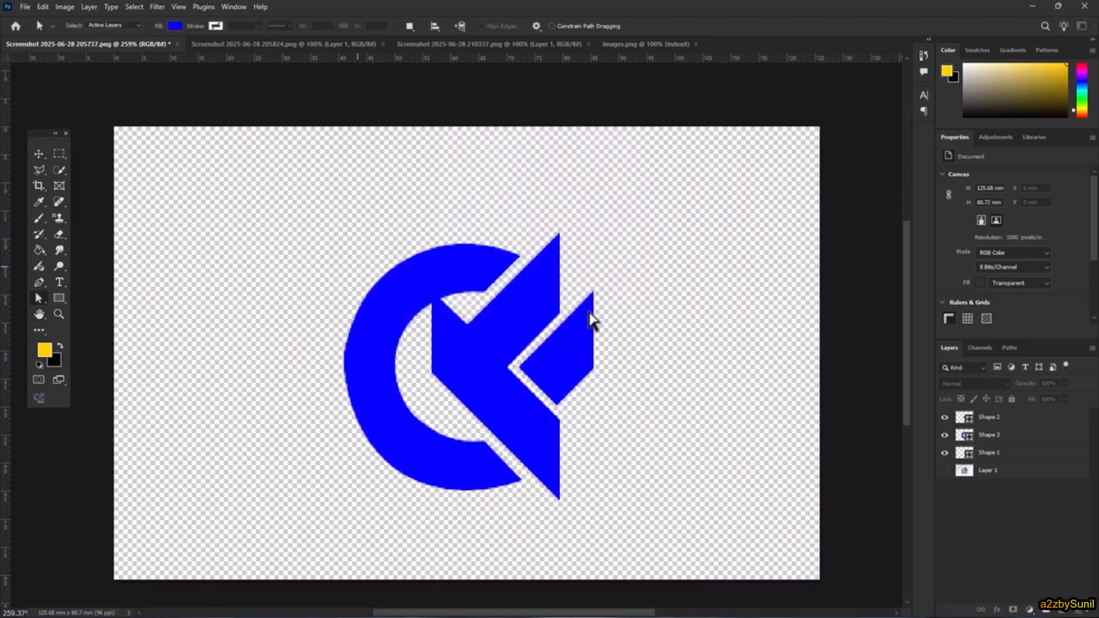
Adjust the handles of the C shape's outer left curve with Direct Selection to smooth it, and deselect the shape
scroll(589, 328, down, 5)
drag(590, 328, 263, 91)
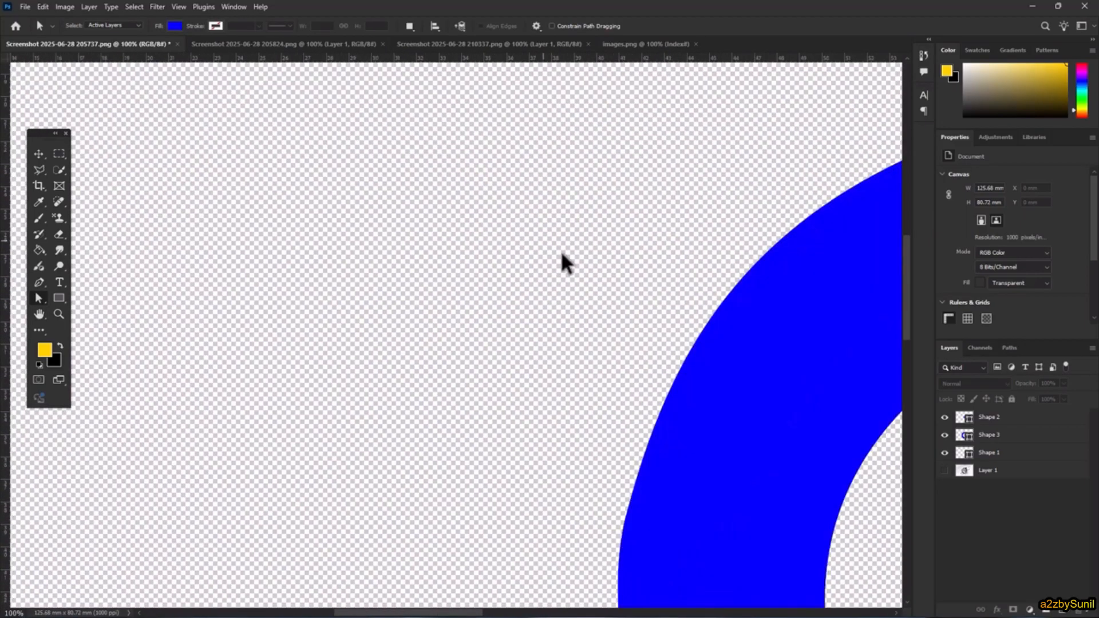
scroll(561, 251, down, 10)
drag(729, 308, 425, 256)
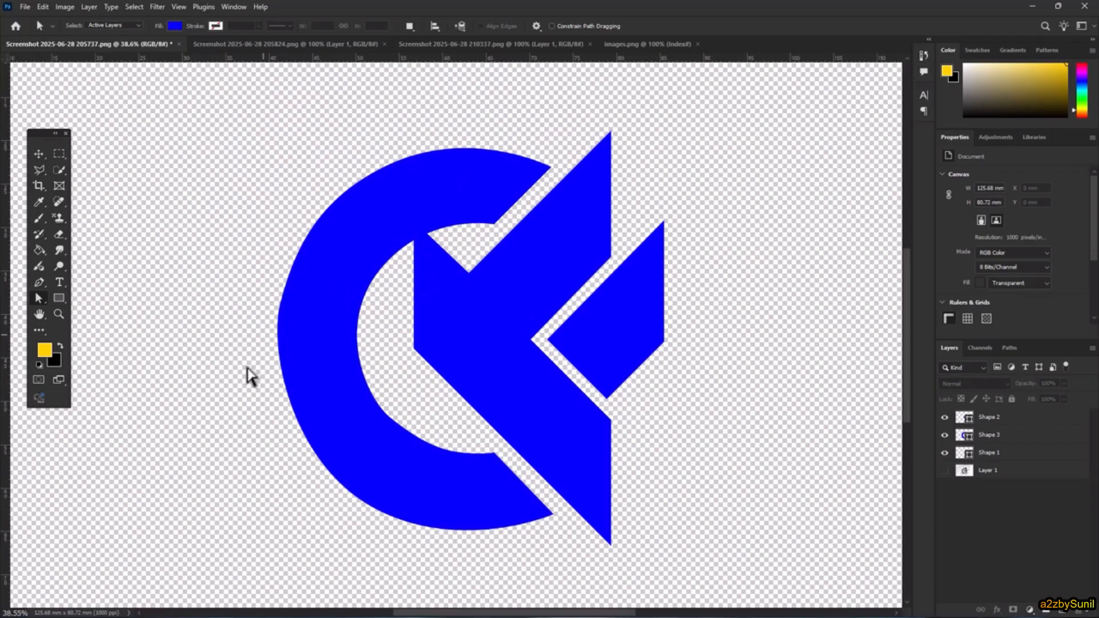
click(990, 418)
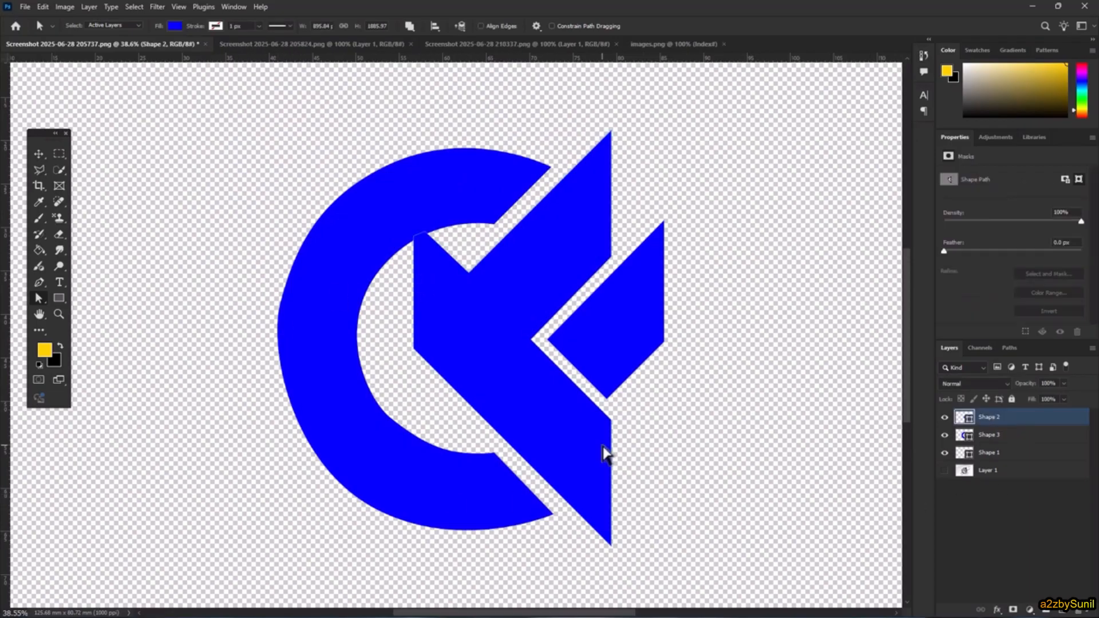
click(1019, 435)
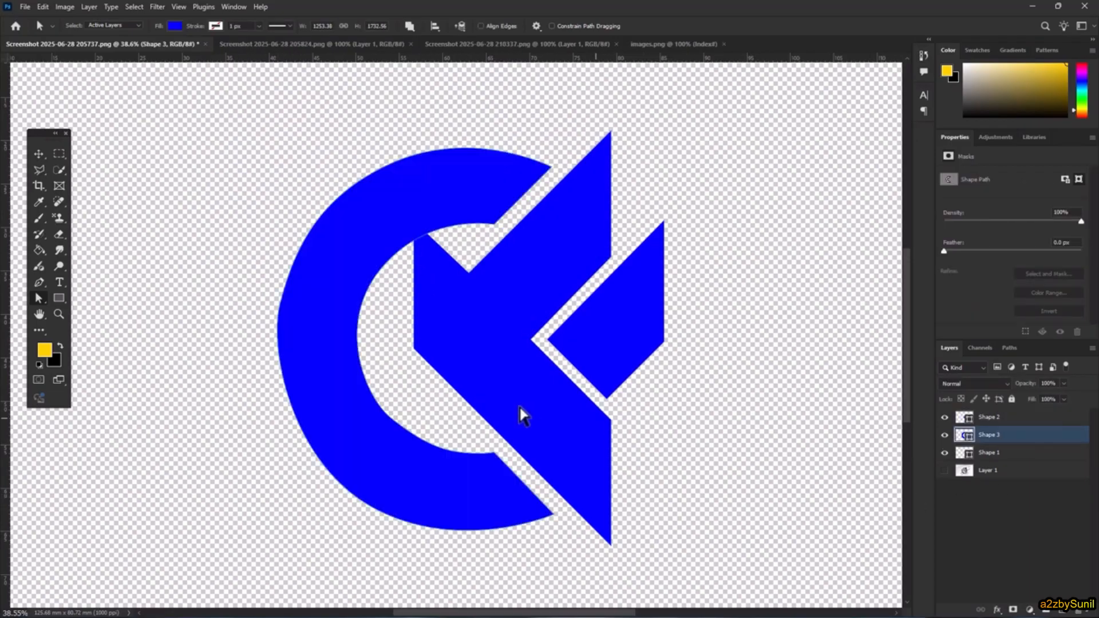
click(280, 342)
drag(291, 467, 285, 460)
drag(269, 348, 264, 350)
click(434, 359)
Add a white (ffffff) solid color fill layer and move it below all other layers as the CK logo's background
scroll(436, 357, down, 3)
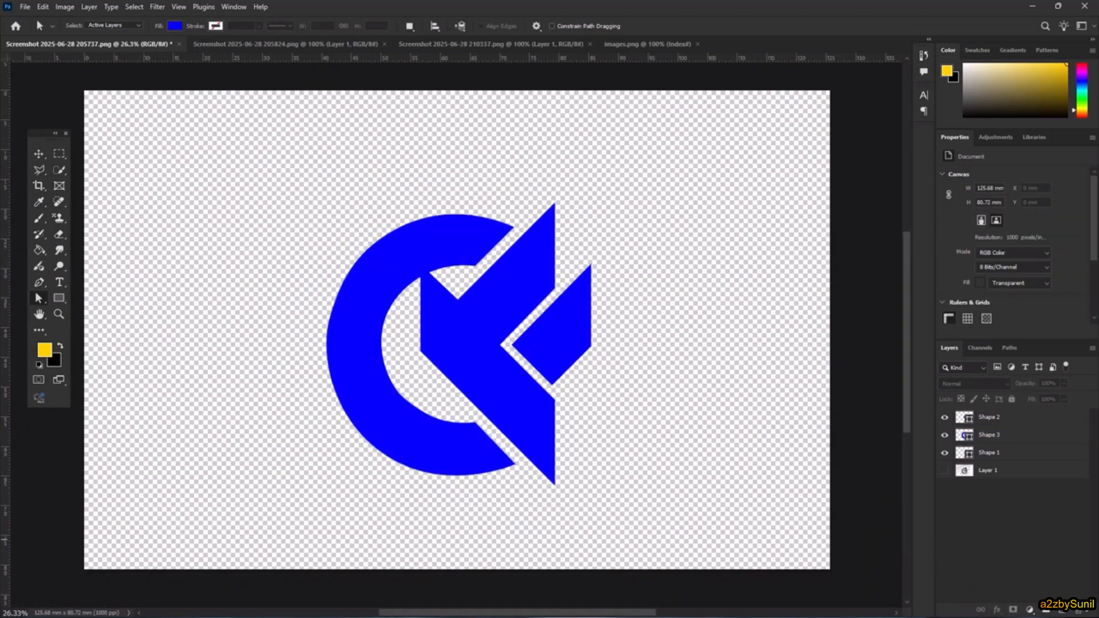
click(1030, 610)
click(1039, 404)
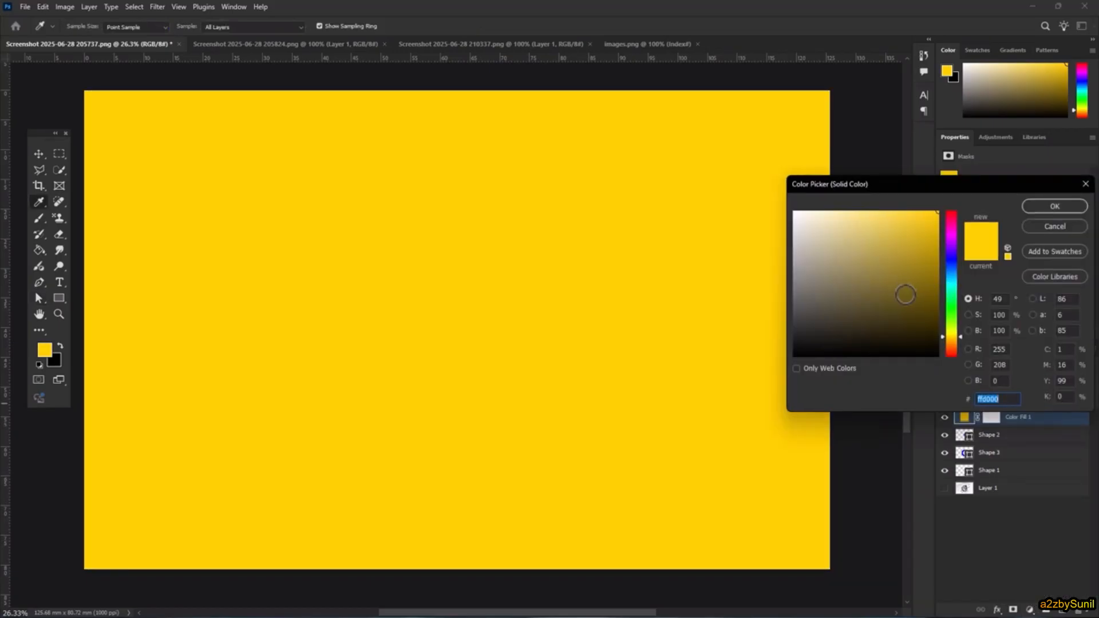
text(ffffff)
click(1038, 209)
drag(1025, 417, 1027, 506)
scroll(527, 403, down, 3)
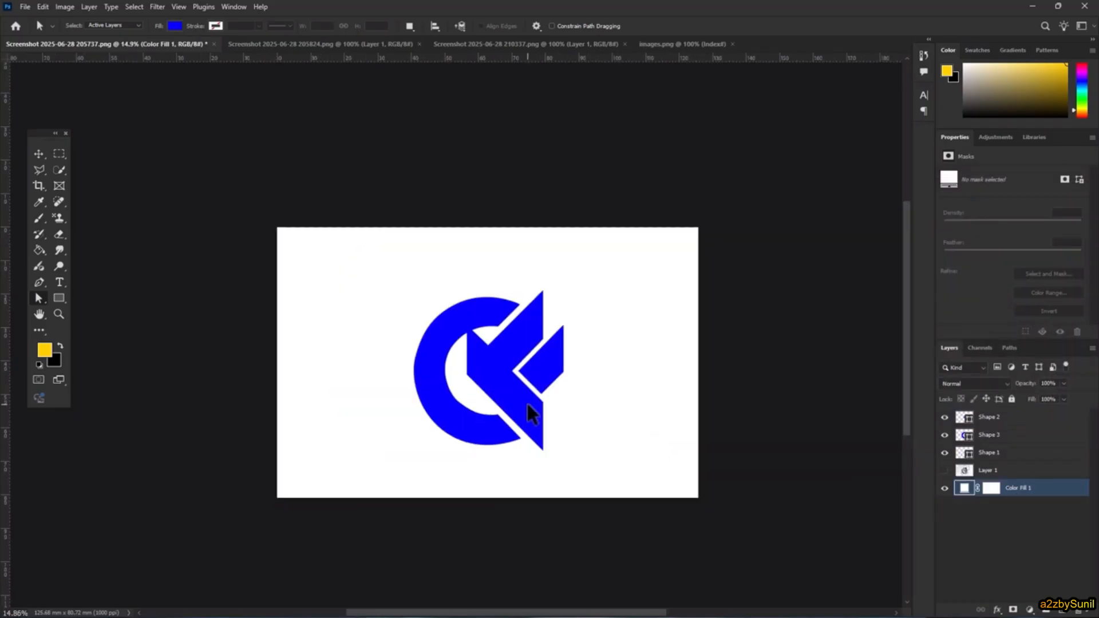
Open the Paths to Illustrator export command for the CK logo
click(23, 6)
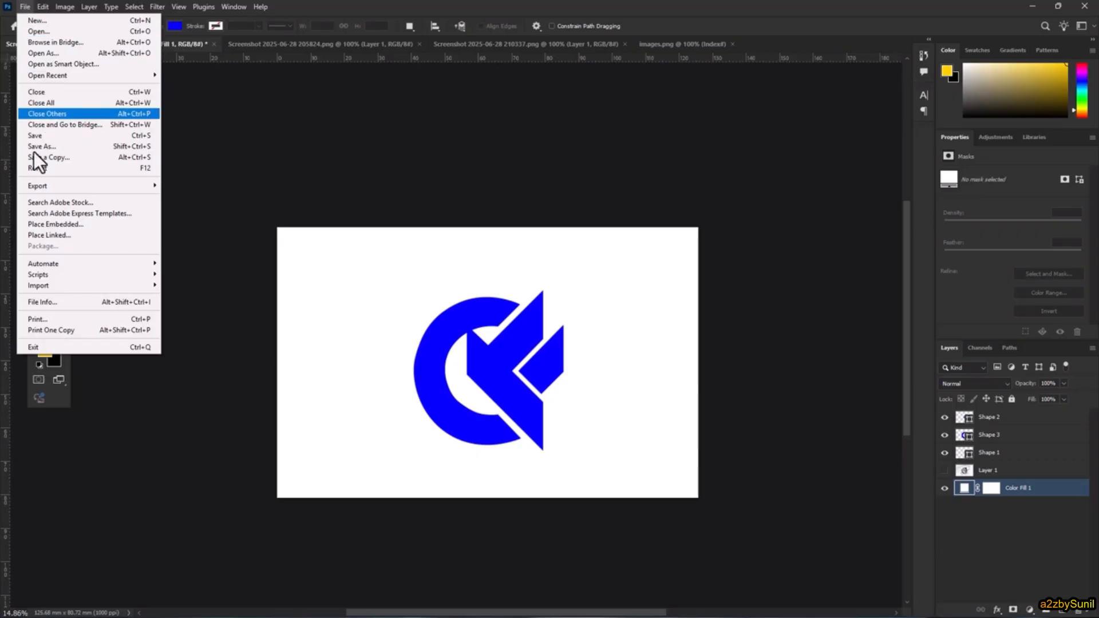
mouse_move(79, 188)
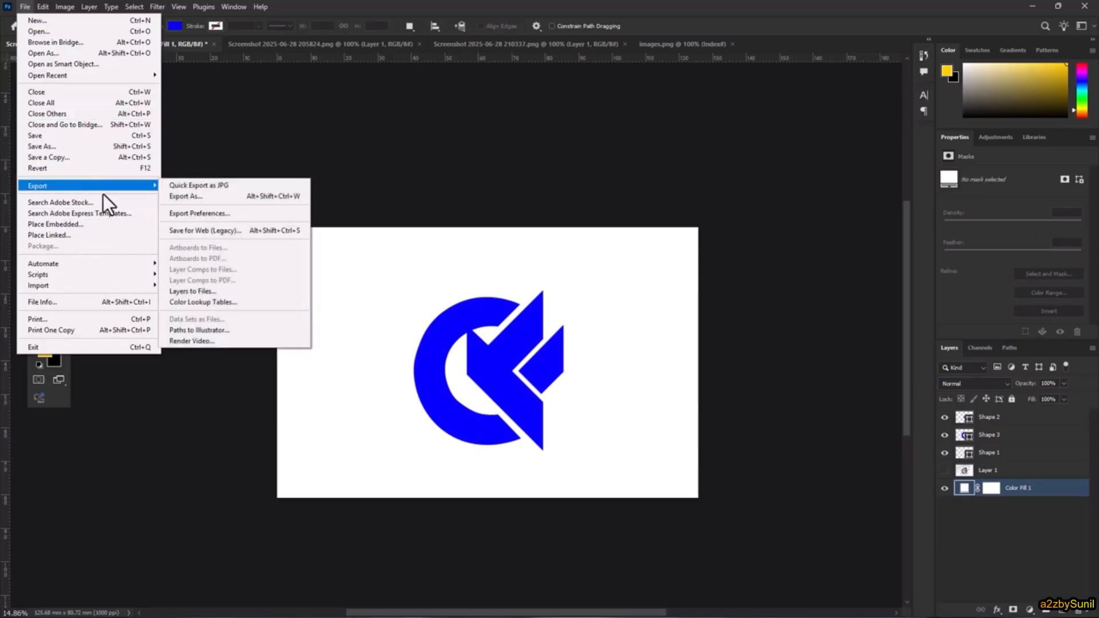
click(238, 332)
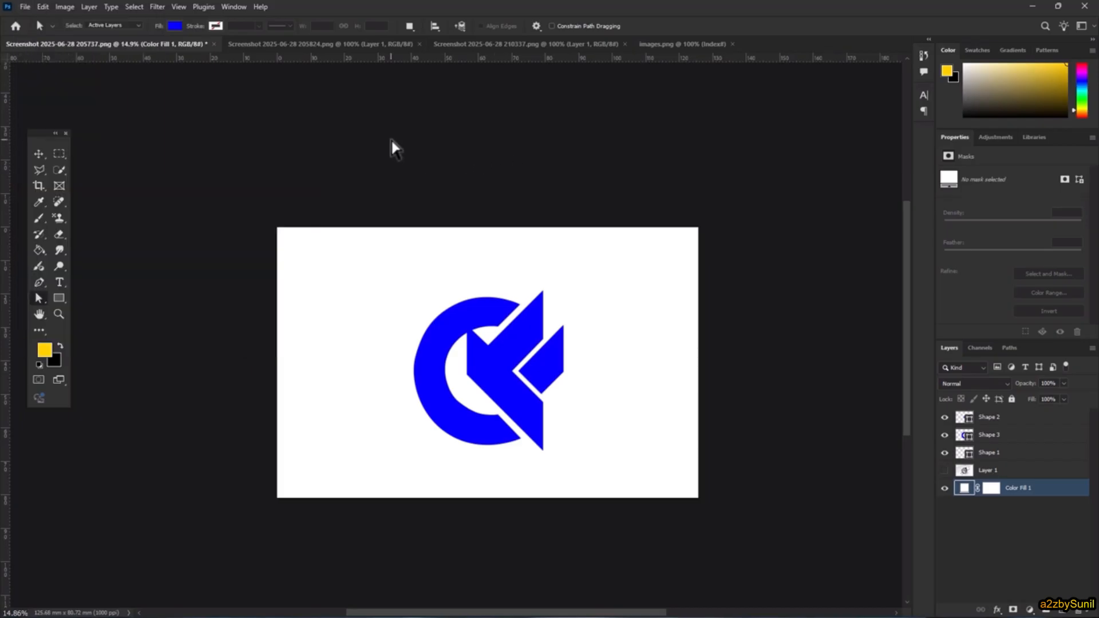
Switch to the document Screenshot 2025-06-28 205824.png and check its available color modes
click(314, 44)
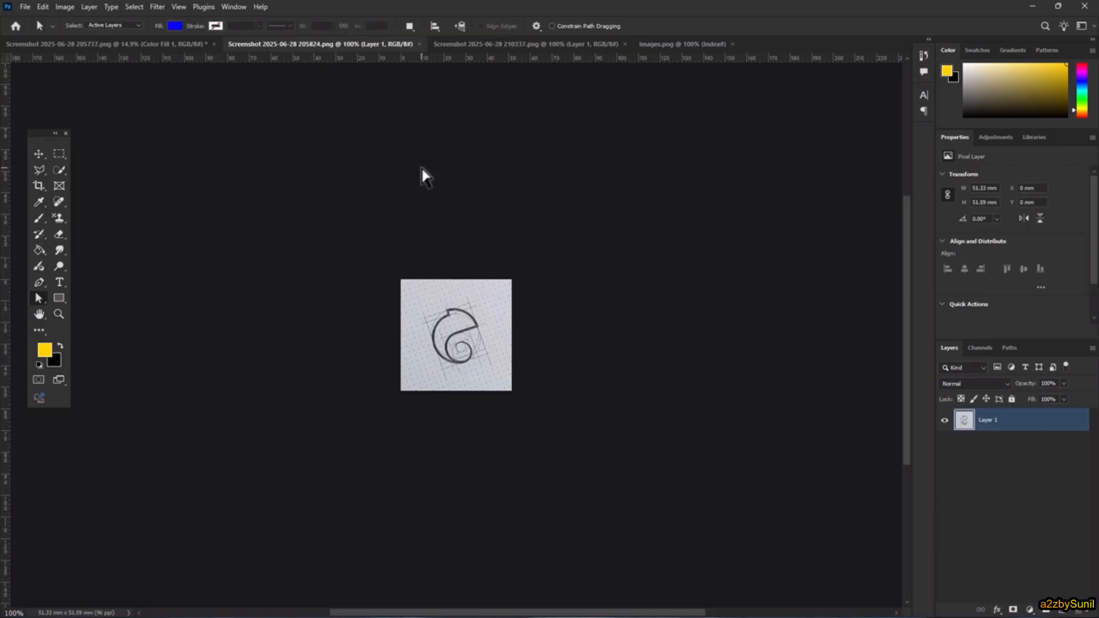
scroll(452, 322, up, 5)
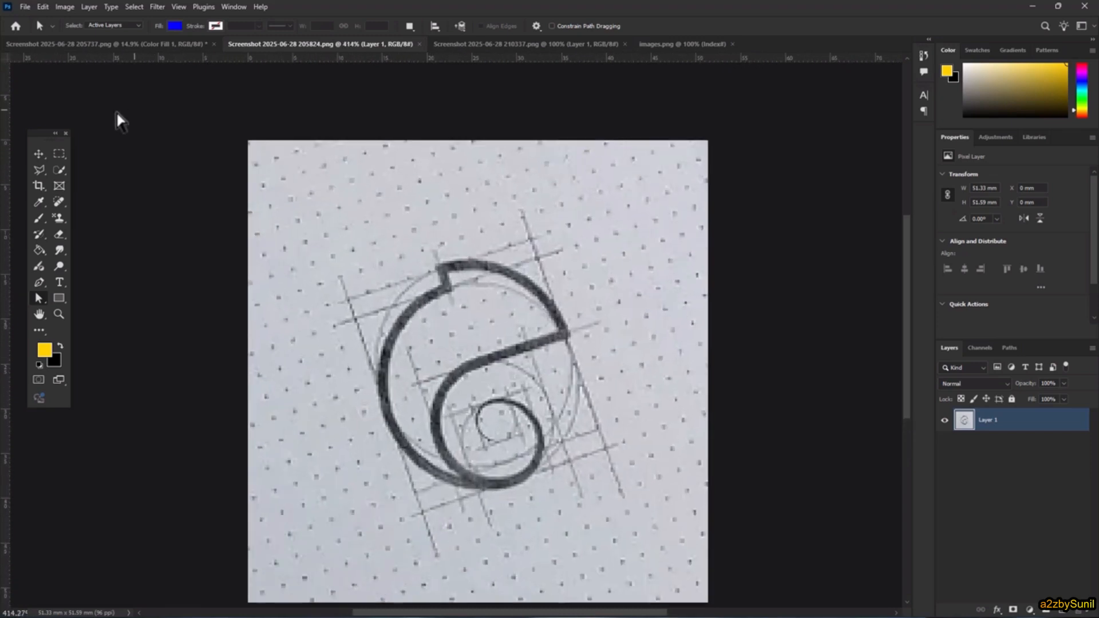
click(64, 6)
mouse_move(83, 22)
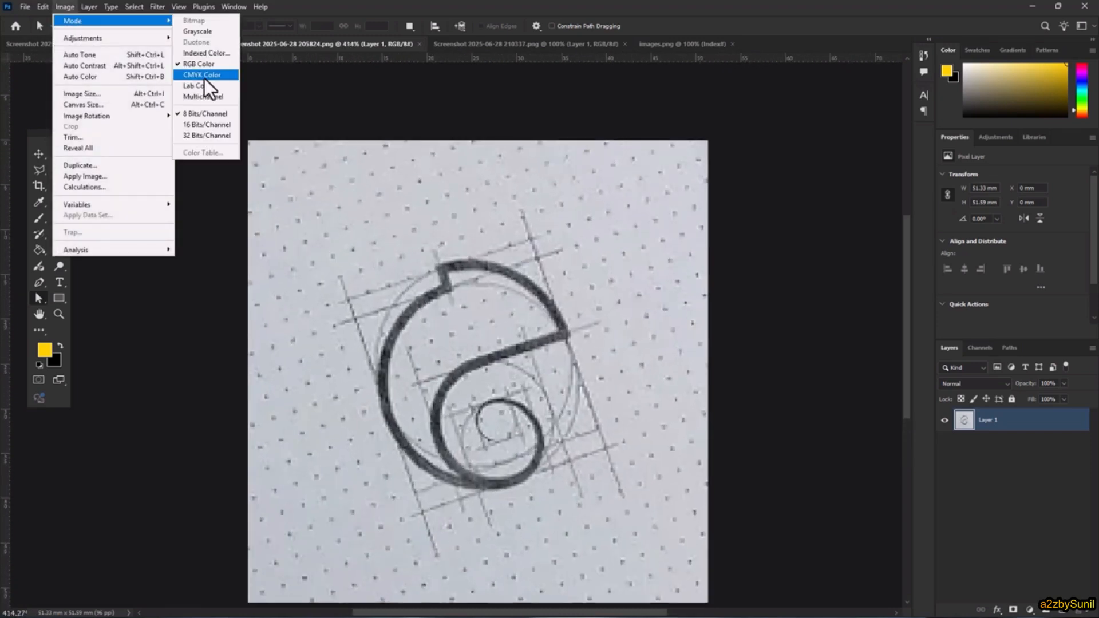
click(634, 2)
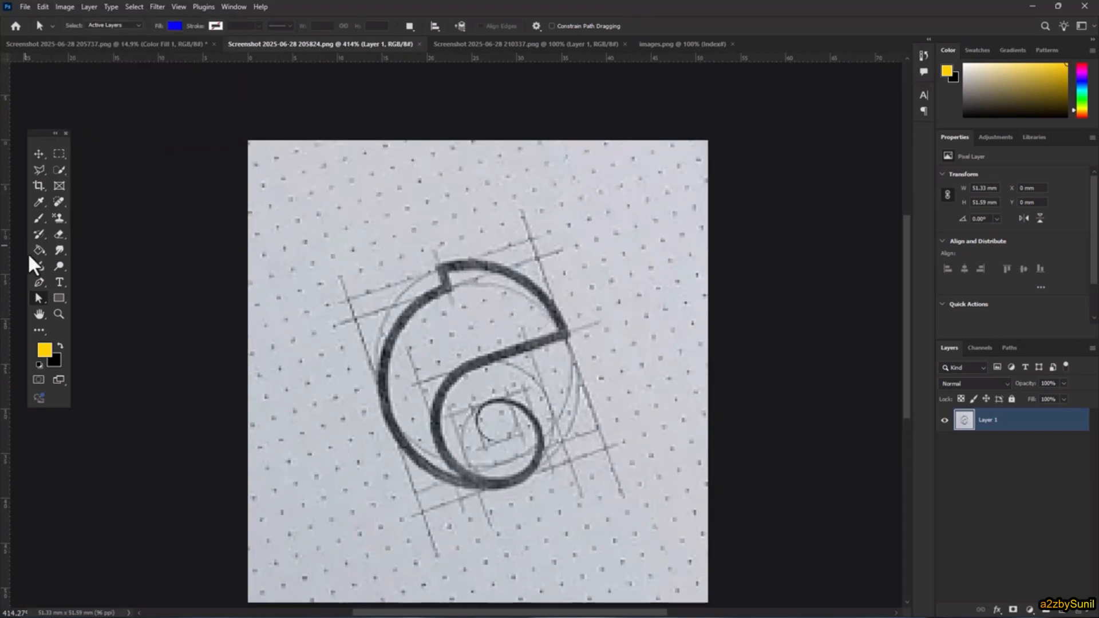
Trace the main curved body of the spiral sketch with the Pen tool as a closed shape about 78 by 93 px
click(40, 282)
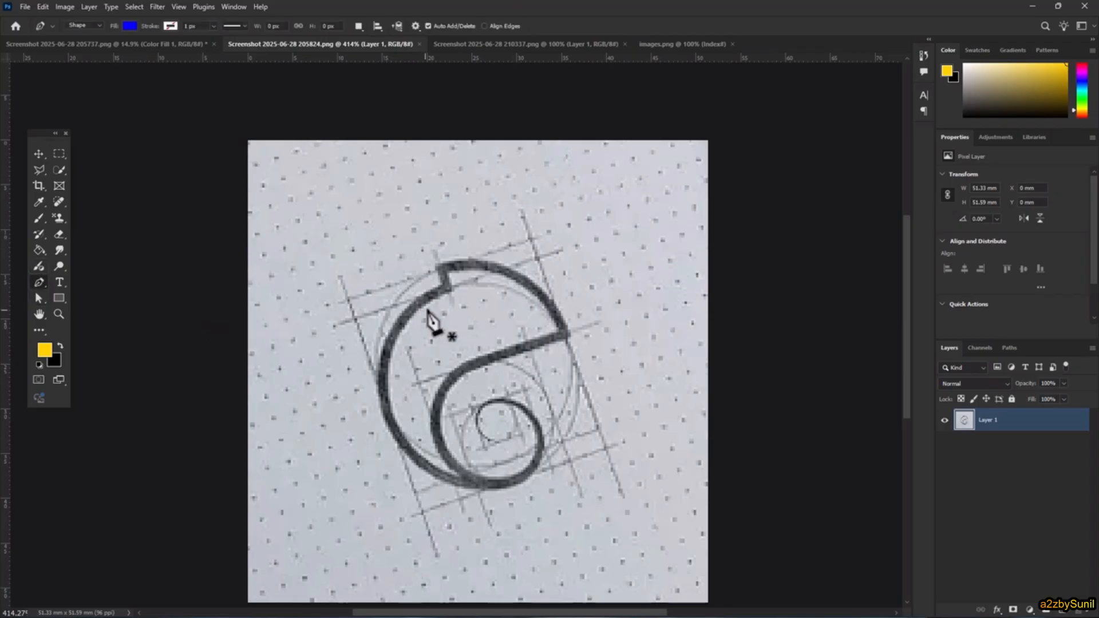
click(449, 292)
click(438, 268)
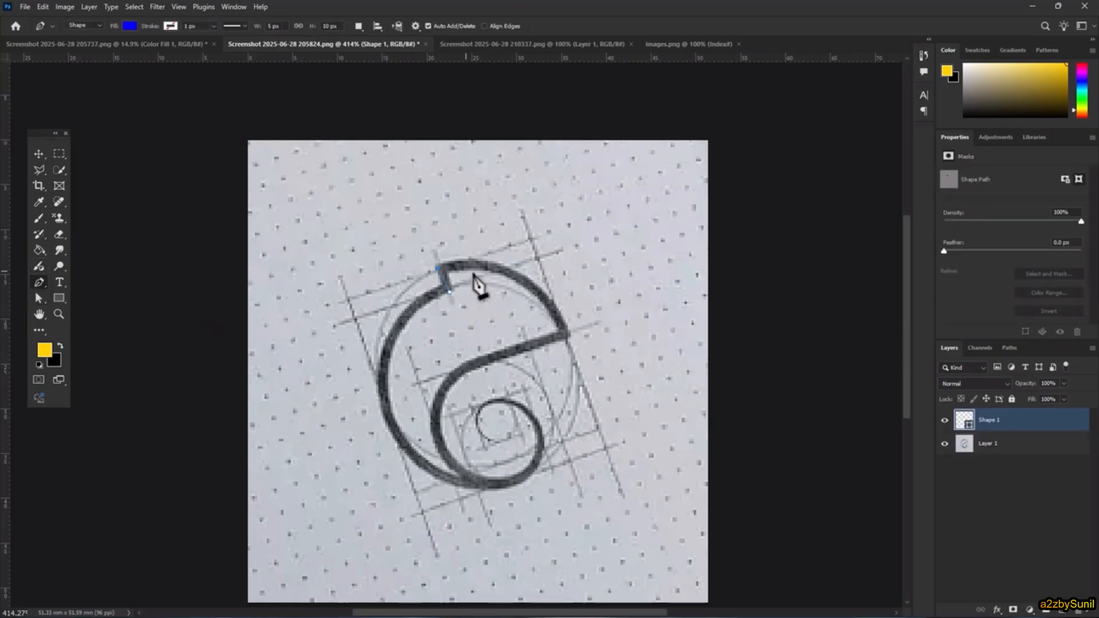
drag(517, 279, 548, 298)
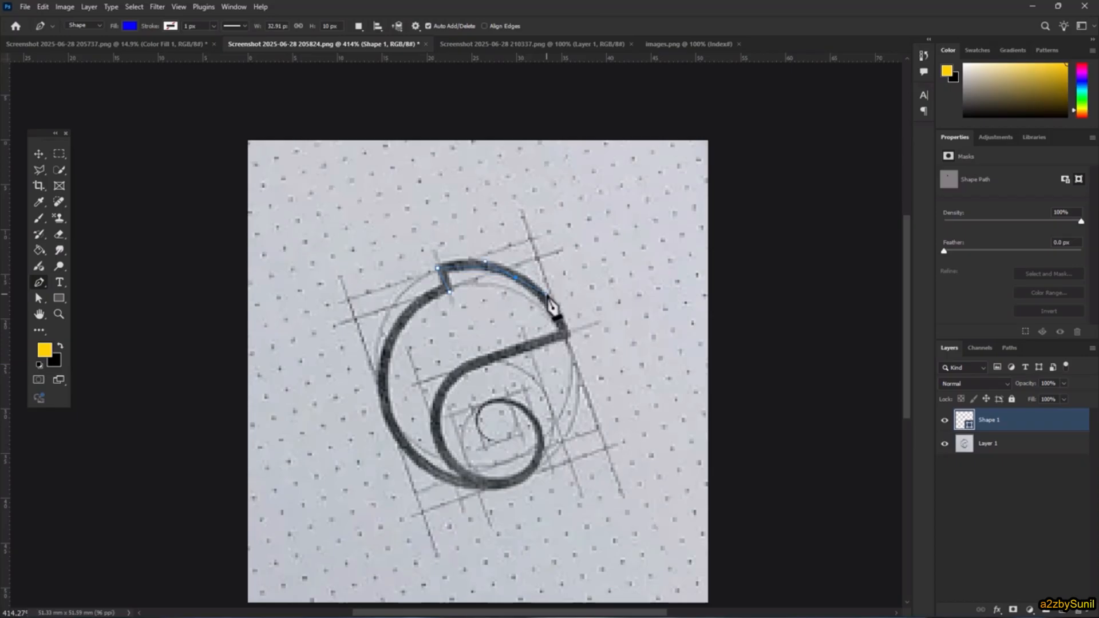
click(566, 335)
drag(459, 373, 447, 392)
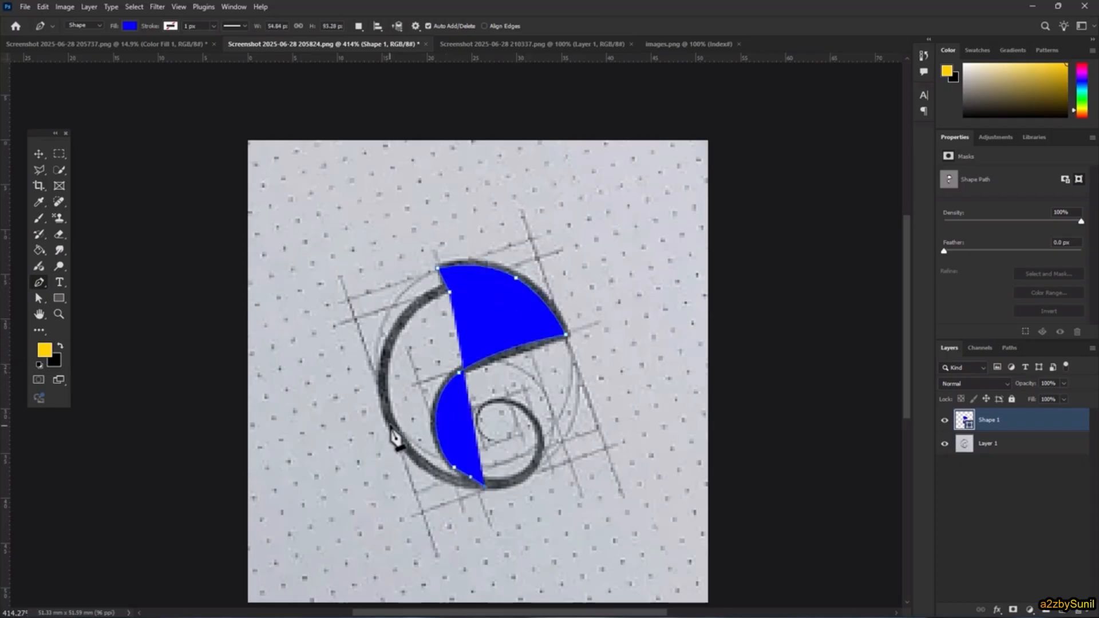
click(388, 416)
drag(450, 292, 467, 312)
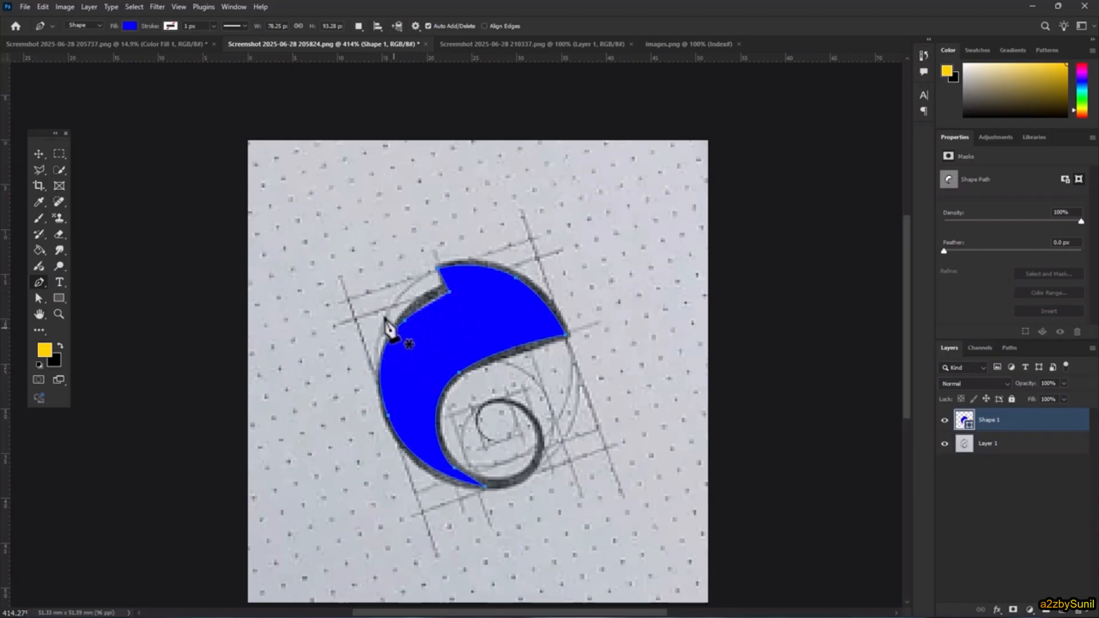
Reshape the body's upper-left curve handles with Direct Selection to follow the sketch outline, and deselect the shape
click(44, 300)
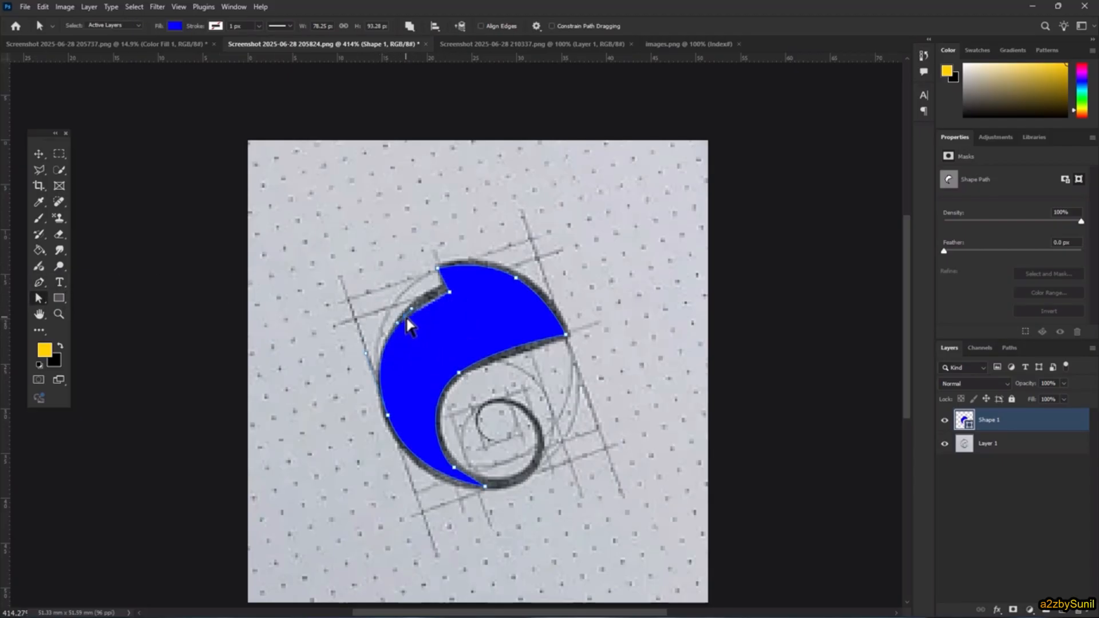
drag(418, 305, 422, 298)
drag(366, 359, 371, 373)
click(630, 486)
Refine the curve handle and the pointed end at the bottom of the body shape, Shape 1, to fit the sketch
click(999, 421)
click(484, 487)
scroll(465, 484, up, 5)
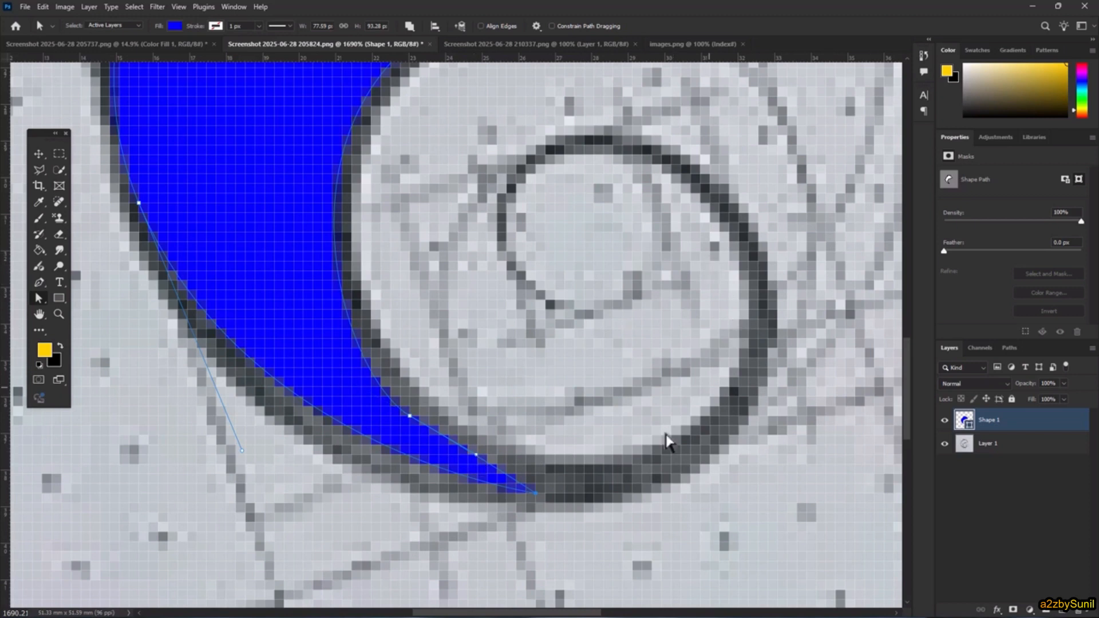
drag(471, 457, 468, 459)
drag(538, 496, 542, 493)
Trace the curled tail from the body's lower tip with the Pen tool as a separate shape about 27 by 26 px
click(44, 285)
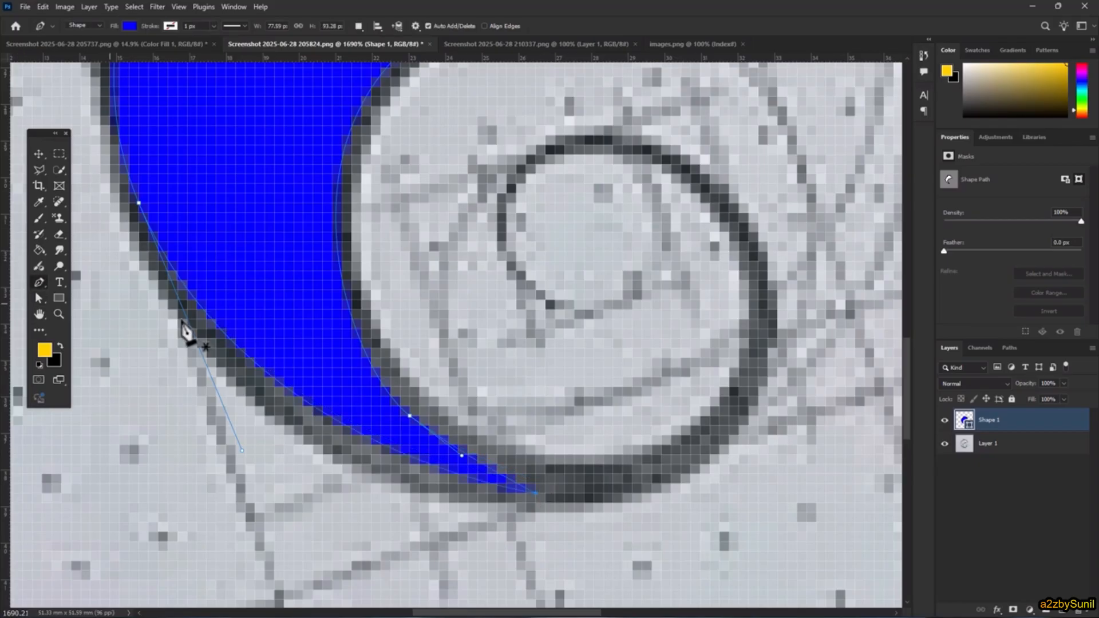
scroll(611, 352, down, 3)
scroll(615, 361, down, 1)
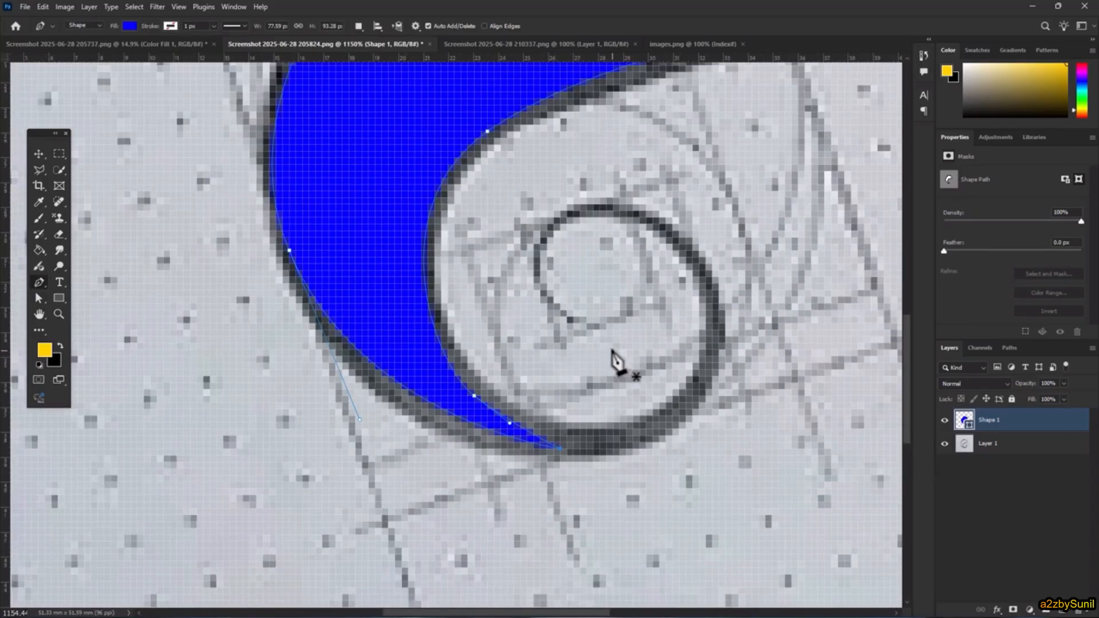
click(1043, 545)
click(547, 435)
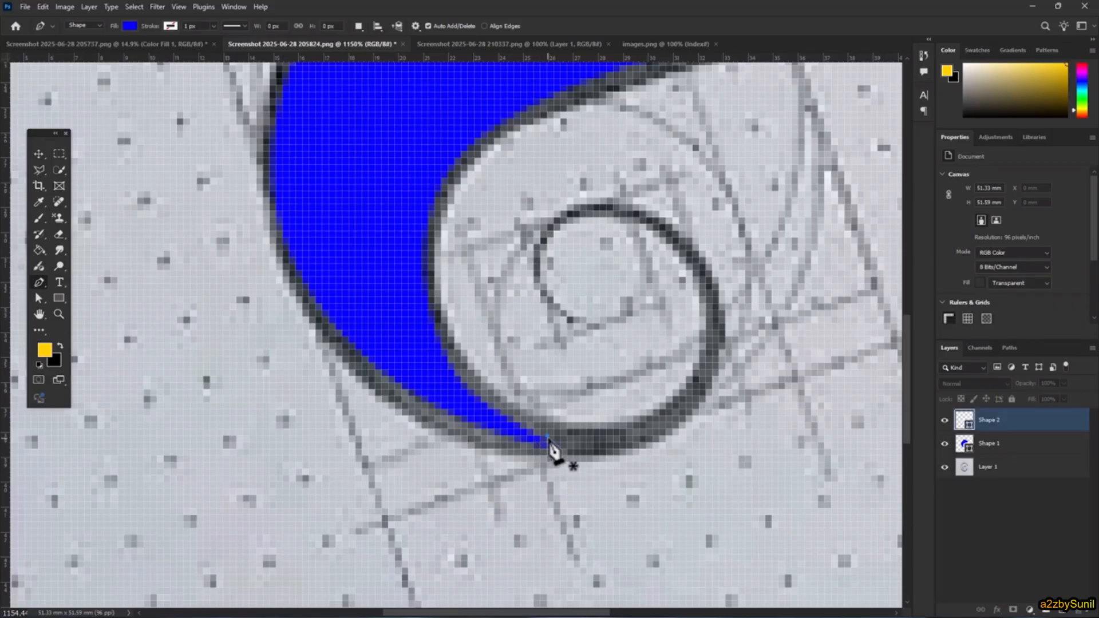
click(686, 403)
click(699, 283)
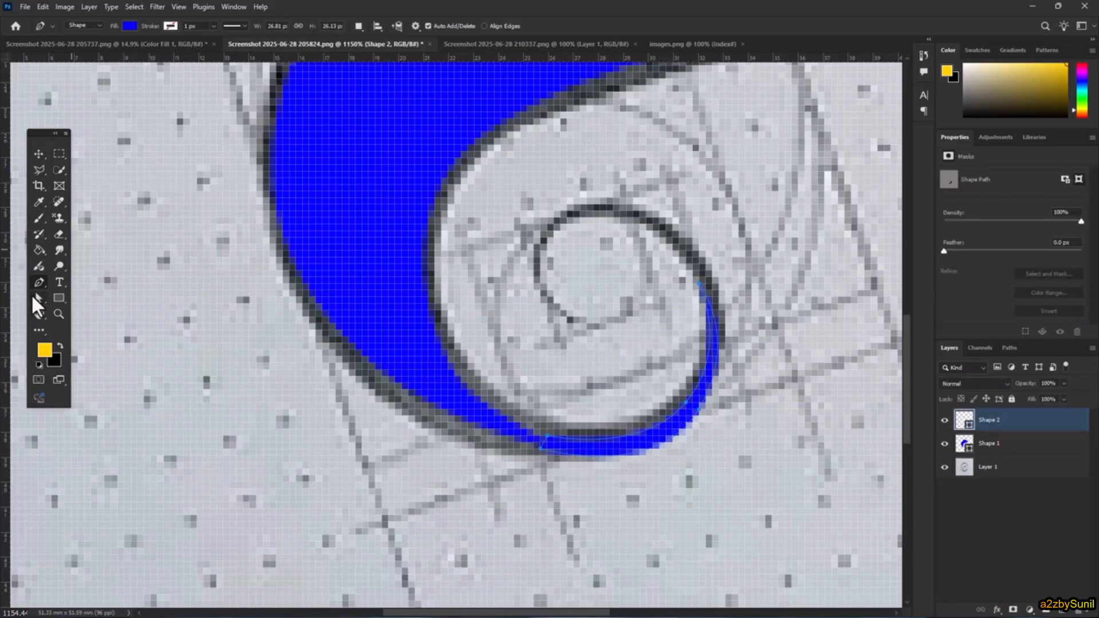
Shift the tail shape, Shape 2, slightly up and to the left so it meets the body's lower tip
click(39, 298)
scroll(552, 449, up, 9)
scroll(584, 446, up, 2)
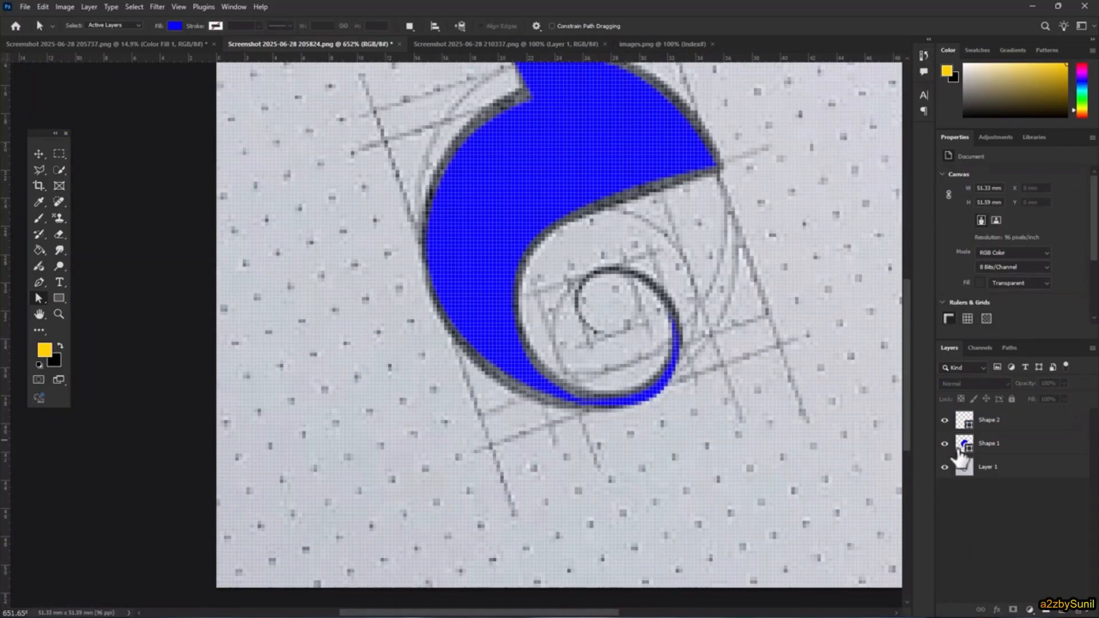
click(1004, 423)
click(39, 156)
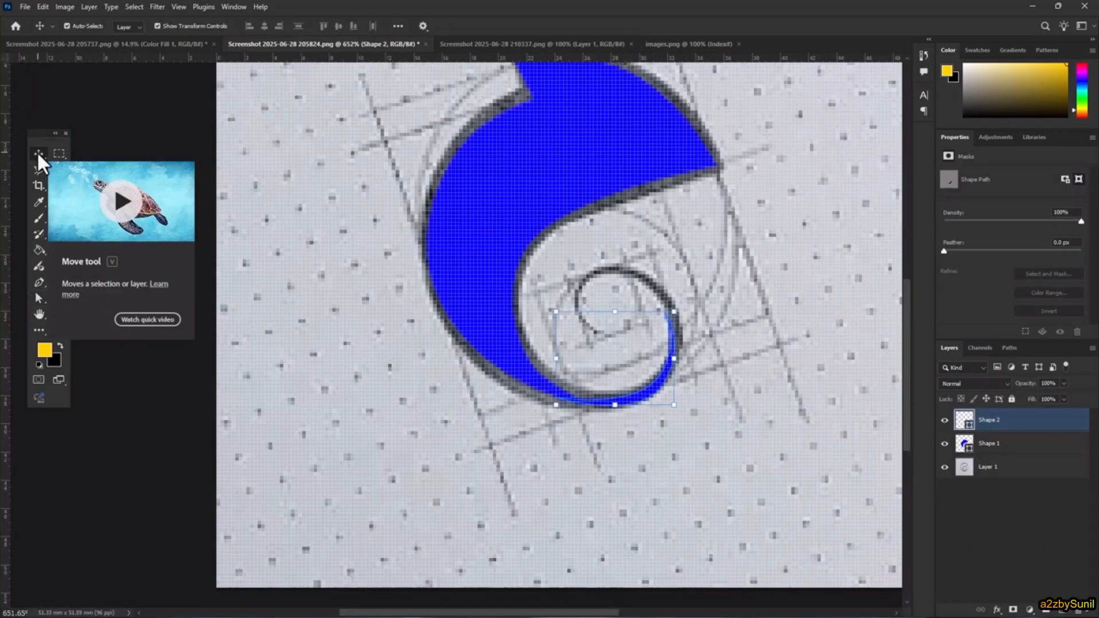
click(1008, 467)
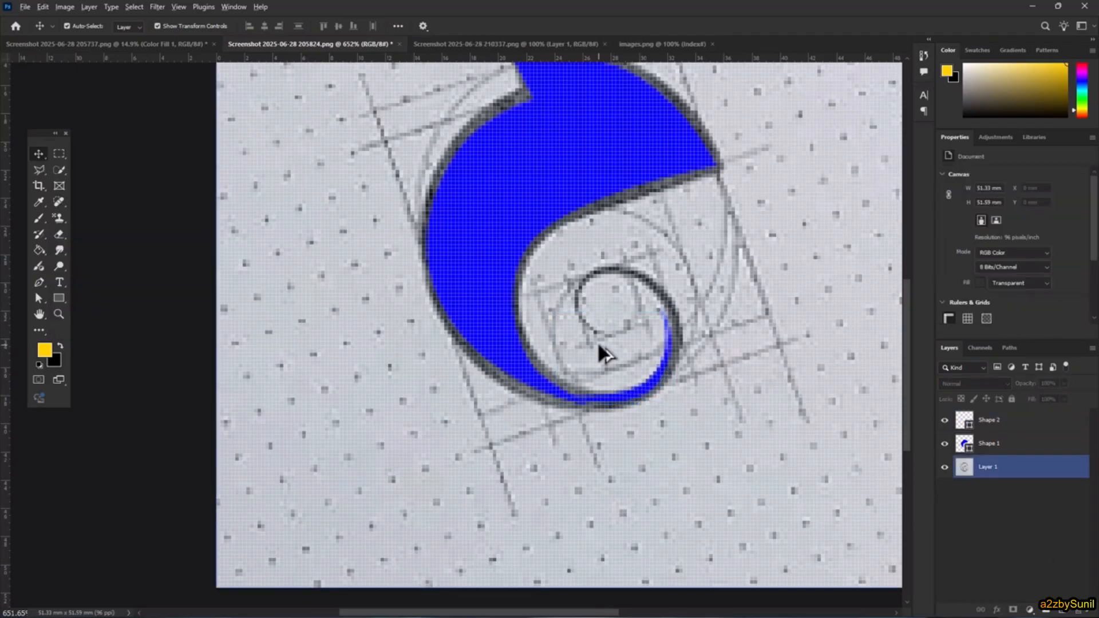
Resample the image to a resolution of 500 pixels/inch
scroll(642, 331, down, 2)
scroll(641, 331, down, 3)
click(64, 6)
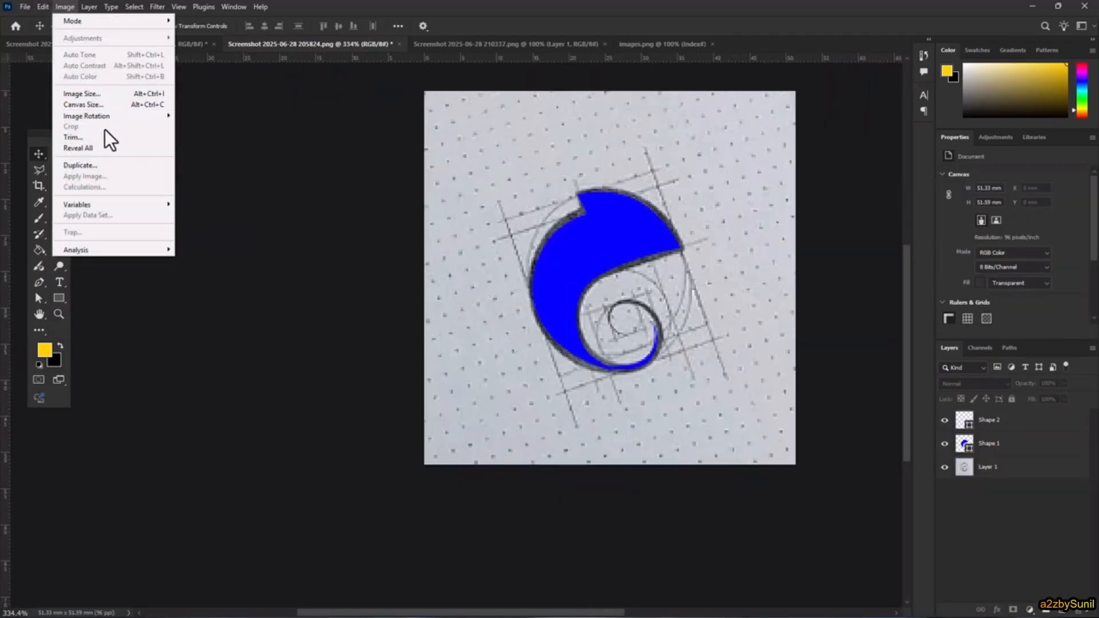
click(82, 94)
key(BackSpace)
key(BackSpace)
text(500)
key(Return)
Add a white (ffffff) solid color fill layer beneath all layers and hide the sketch layer, Layer 1
scroll(796, 500, down, 9)
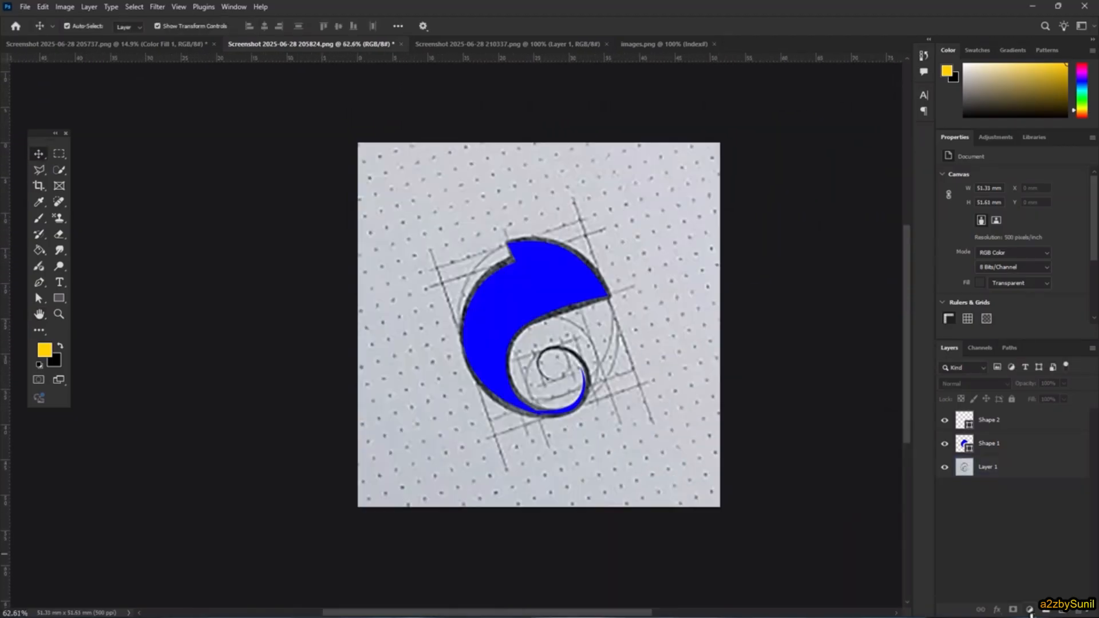
click(1029, 610)
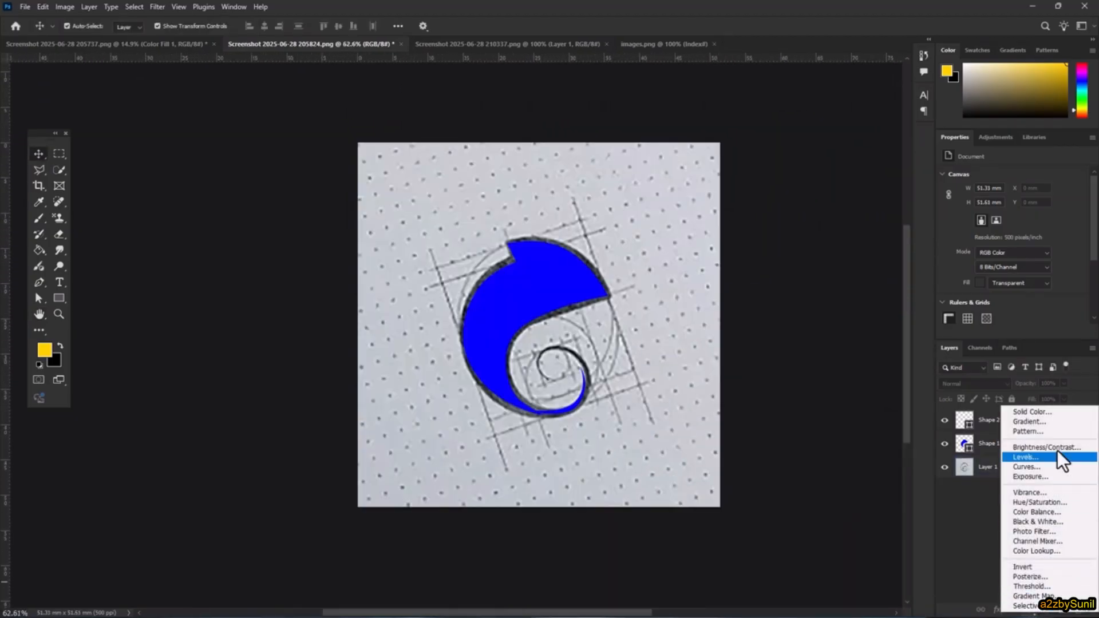
click(1063, 412)
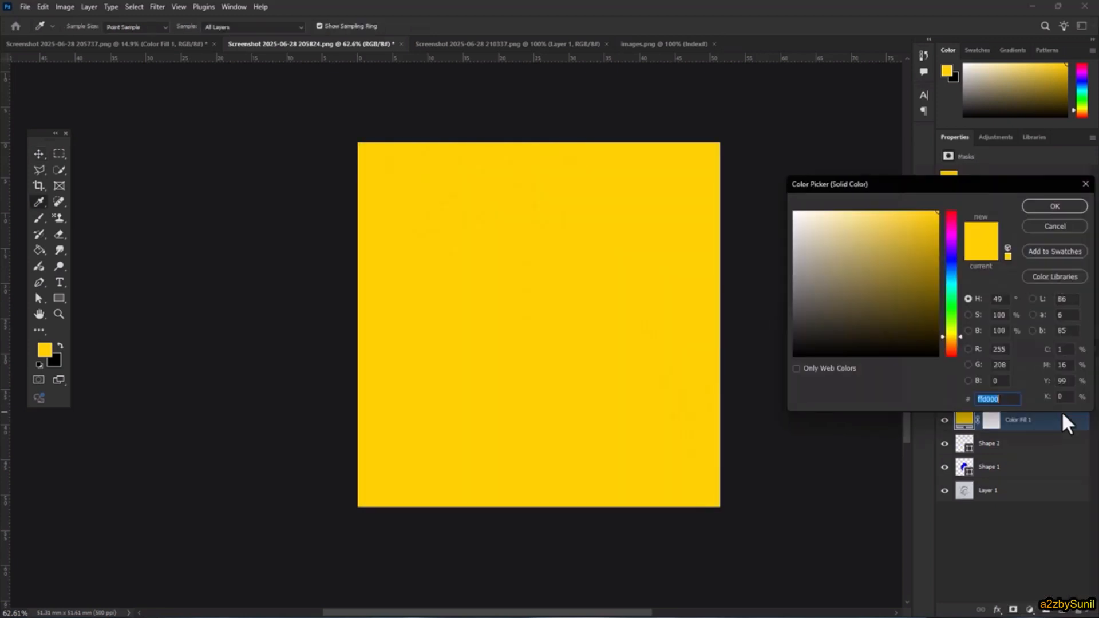
text(ffffff)
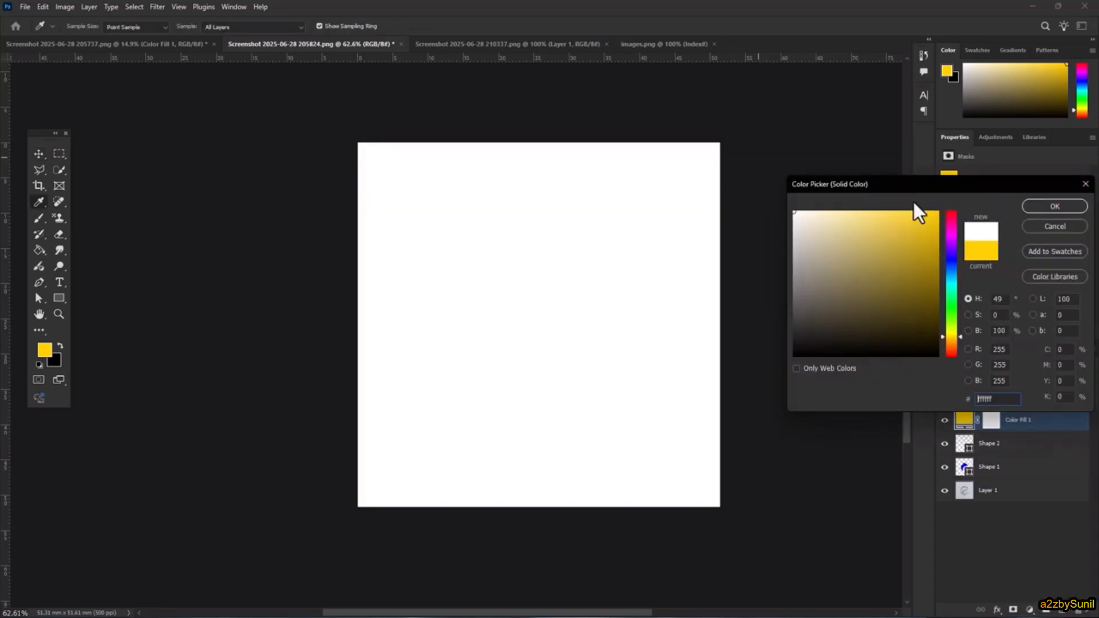
click(1041, 210)
drag(1059, 427, 1030, 544)
click(946, 468)
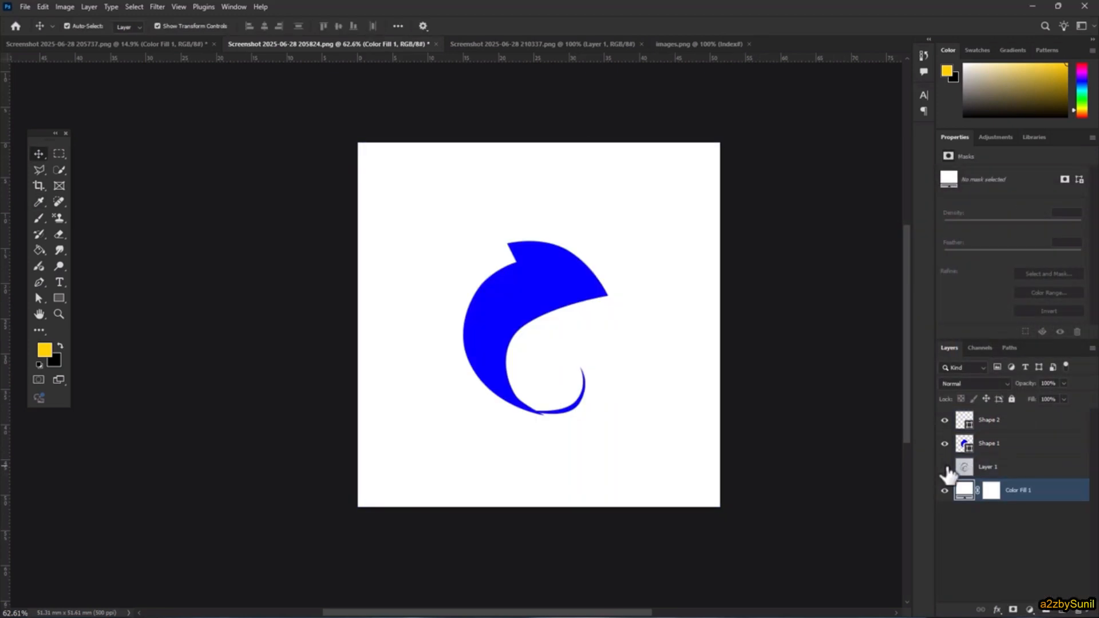
scroll(544, 413, up, 3)
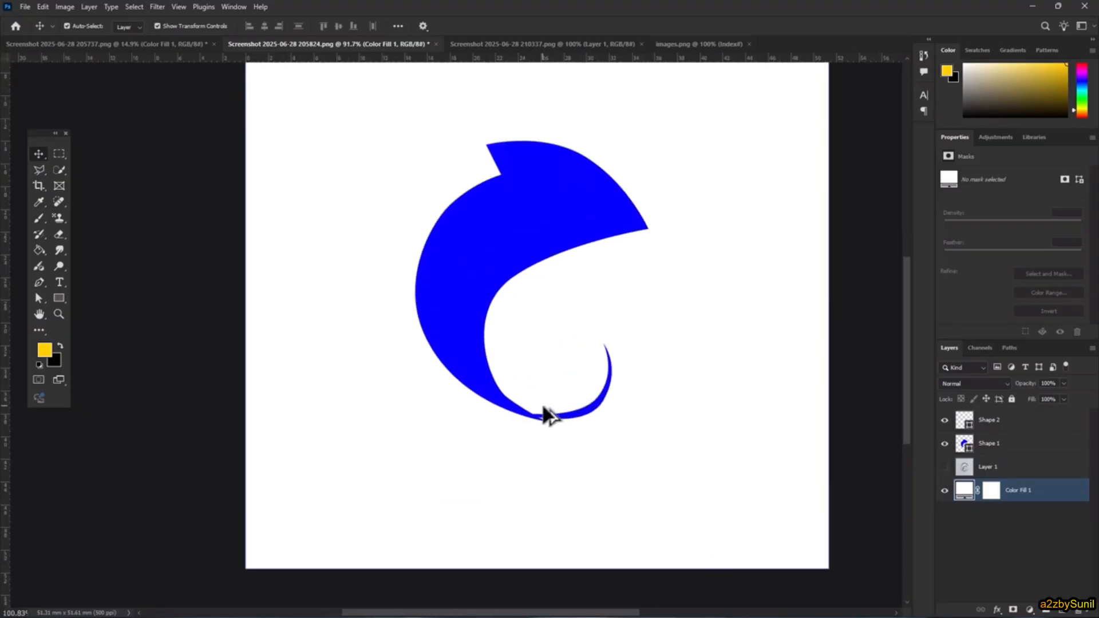
Reshape the inner curve of the body, Shape 1, near its lower tip by adjusting the anchor point's curve handles
scroll(547, 418, up, 3)
click(996, 445)
key(a)
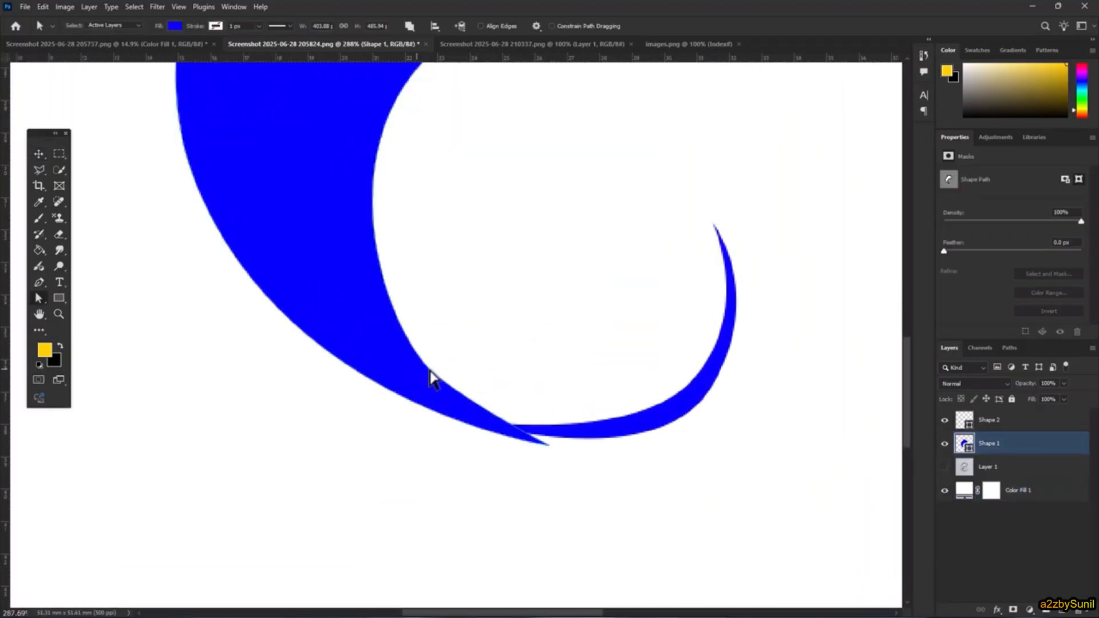
click(439, 377)
drag(383, 336, 363, 320)
drag(484, 412, 489, 420)
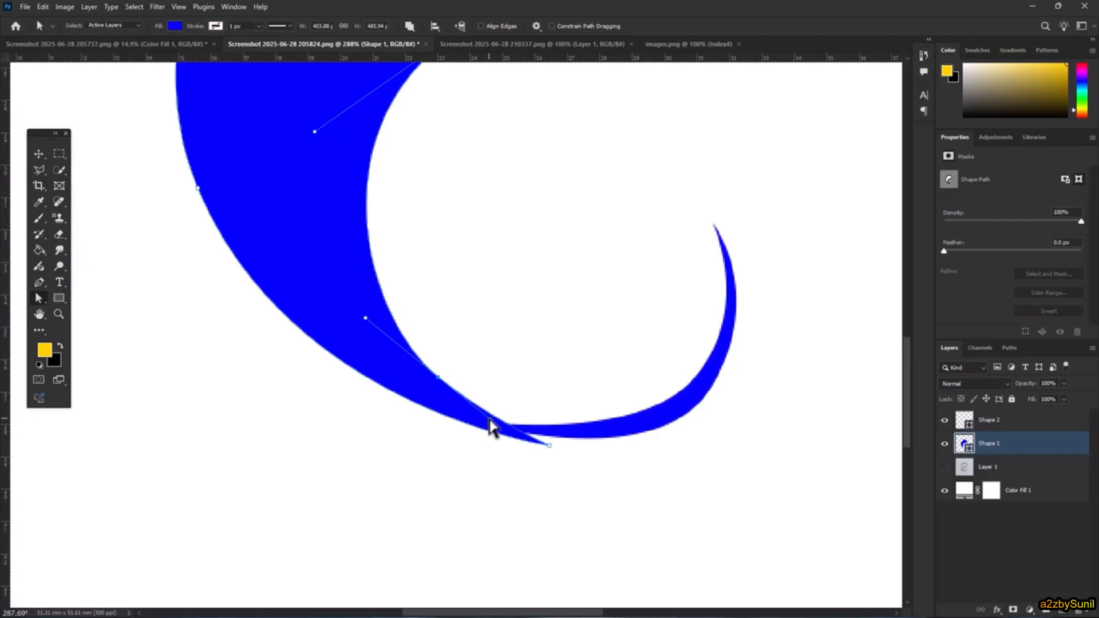
Shift the tail, Shape 2, slightly down and to the right, and move its starting anchor inside the body's tip for a smooth join
click(1041, 427)
ctrl+drag(650, 429, 655, 434)
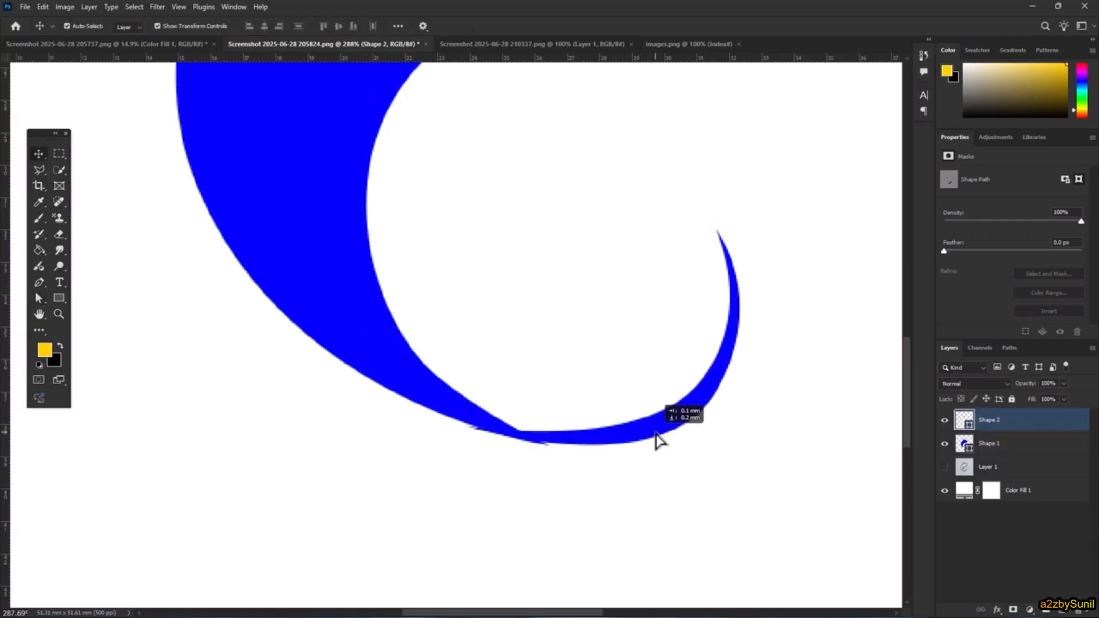
click(722, 378)
drag(468, 425, 496, 429)
scroll(496, 429, up, 7)
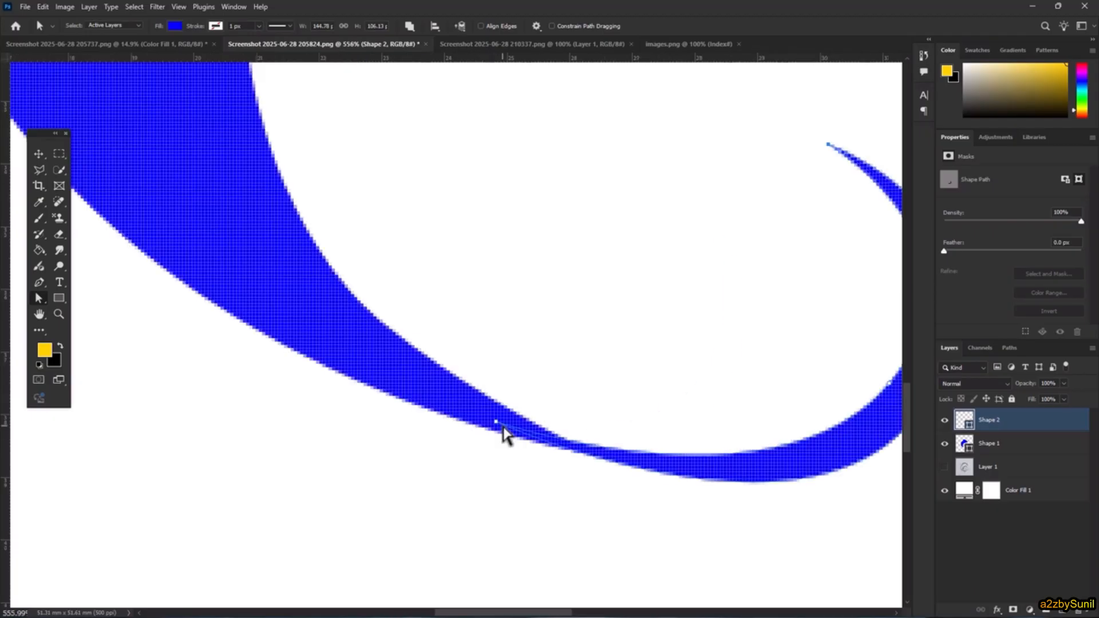
scroll(613, 420, down, 15)
scroll(613, 420, down, 12)
click(709, 424)
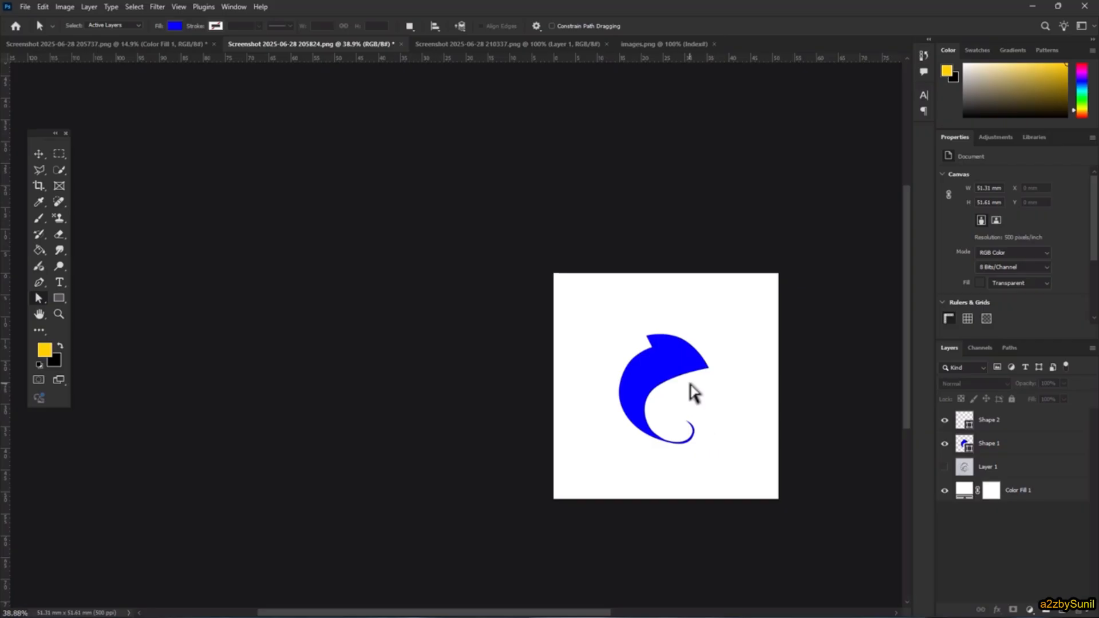
In Screenshot 2025-06-28 210337.png, draw a circle about 190 px across over the sketched BMW emblem's outer ring and align it
click(516, 44)
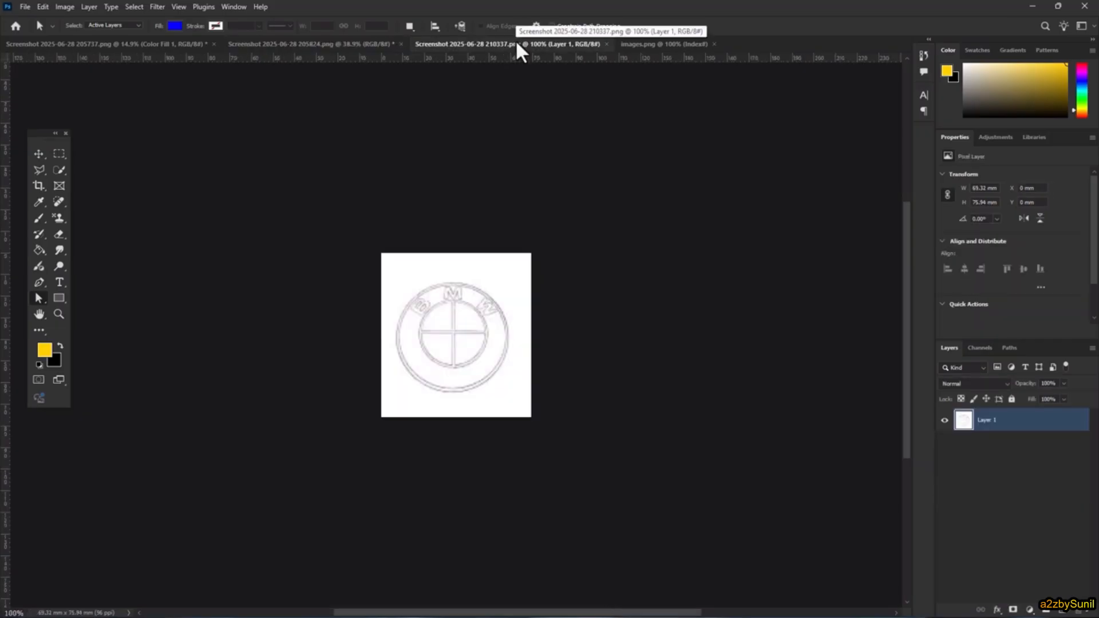
scroll(440, 313, up, 6)
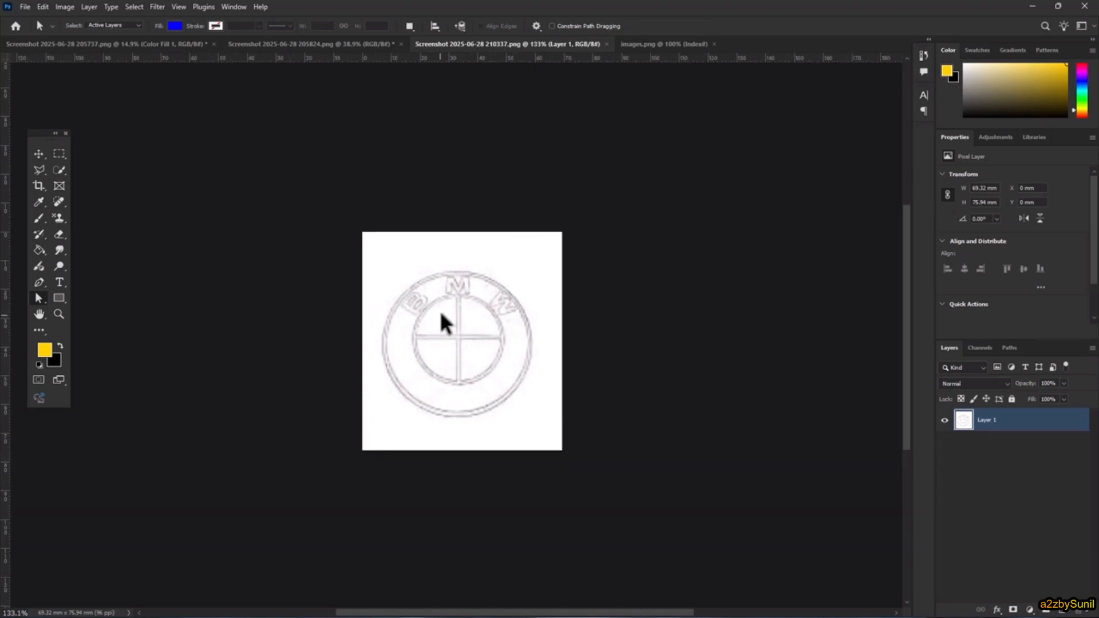
scroll(459, 293, down, 6)
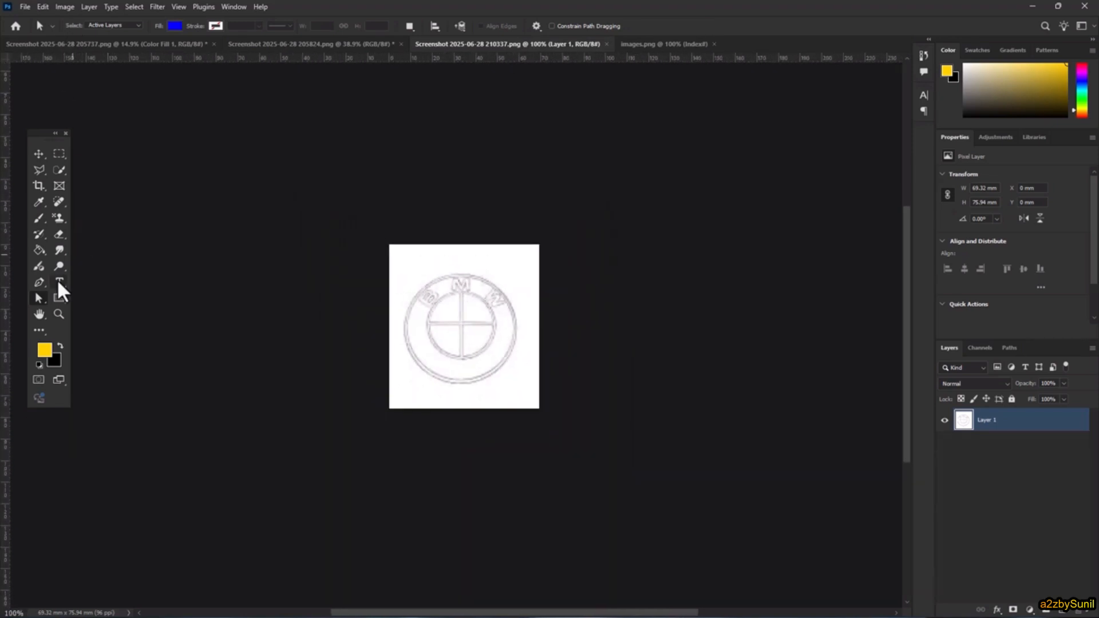
click(57, 293)
click(85, 311)
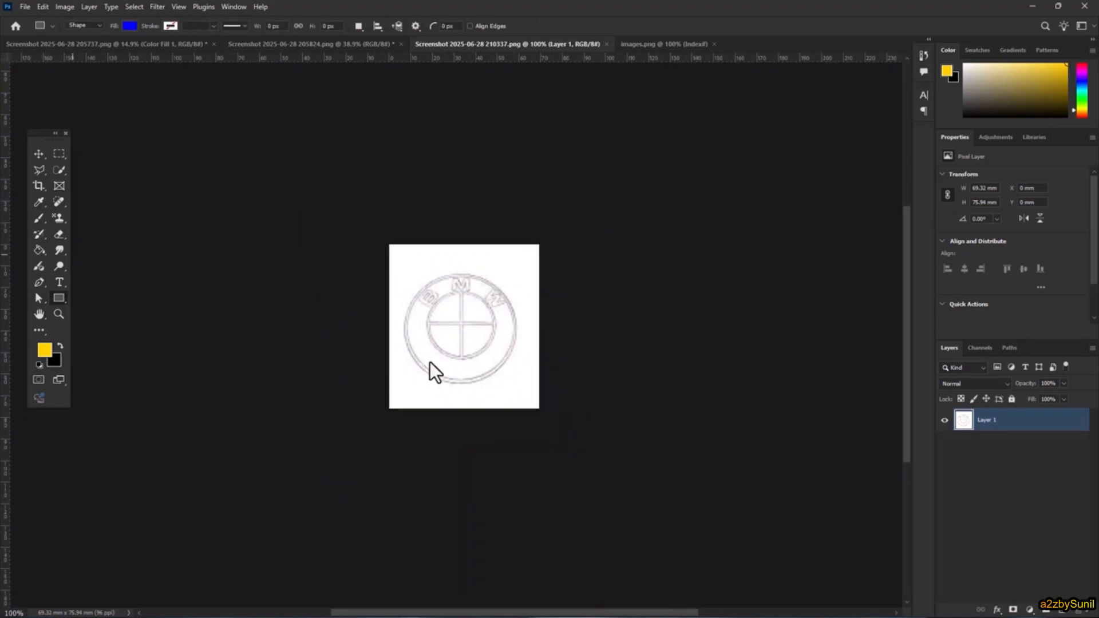
drag(462, 322, 516, 387)
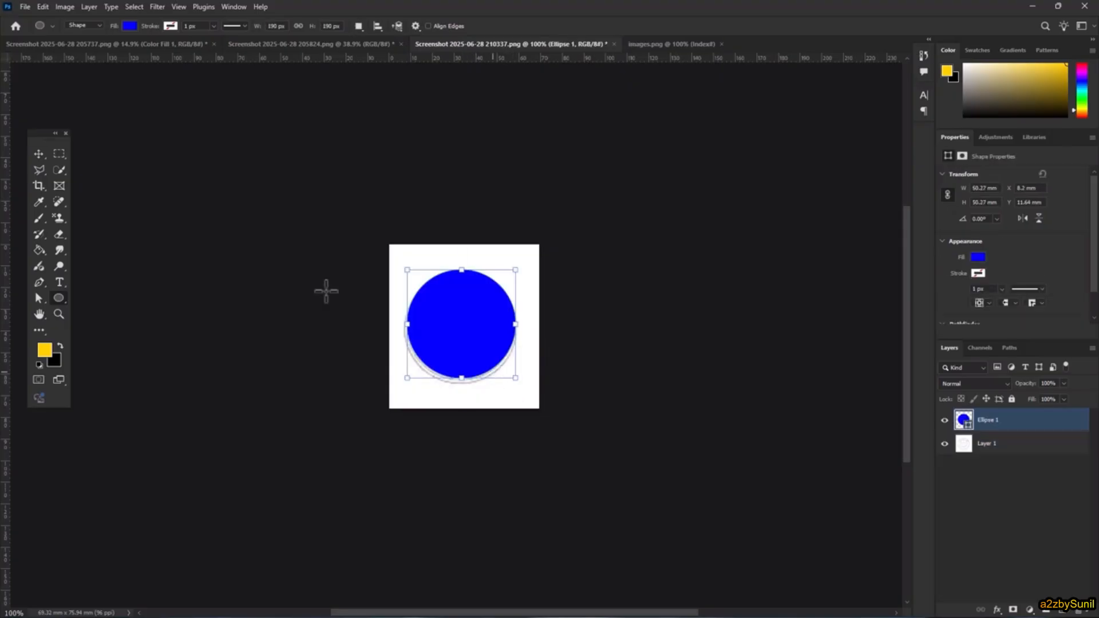
click(38, 154)
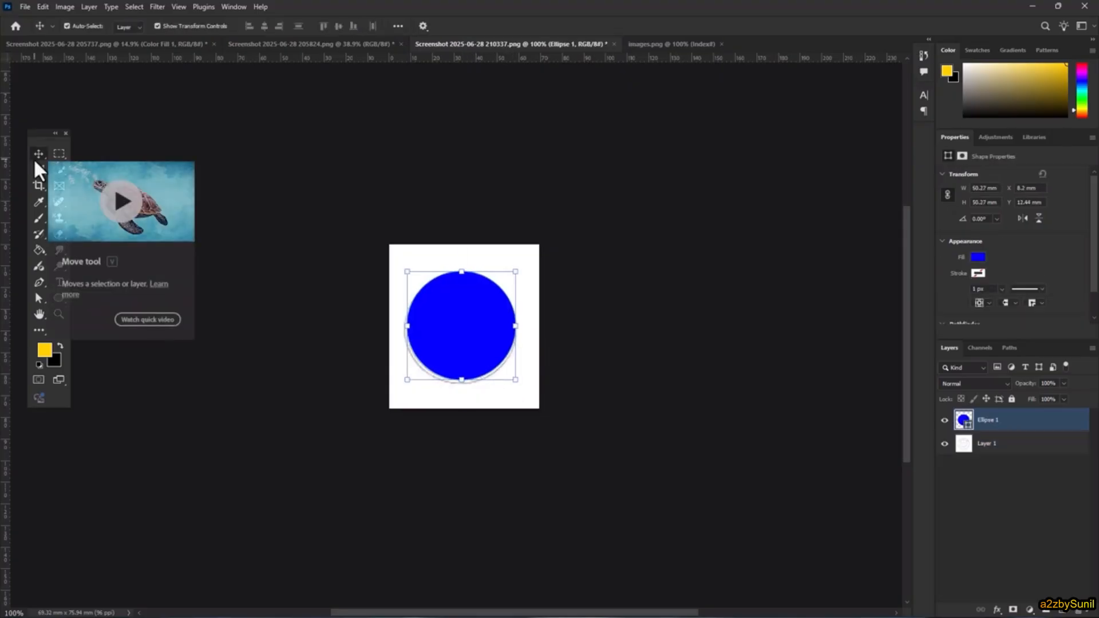
Set the circle to no fill and a solid black stroke
click(36, 285)
click(126, 29)
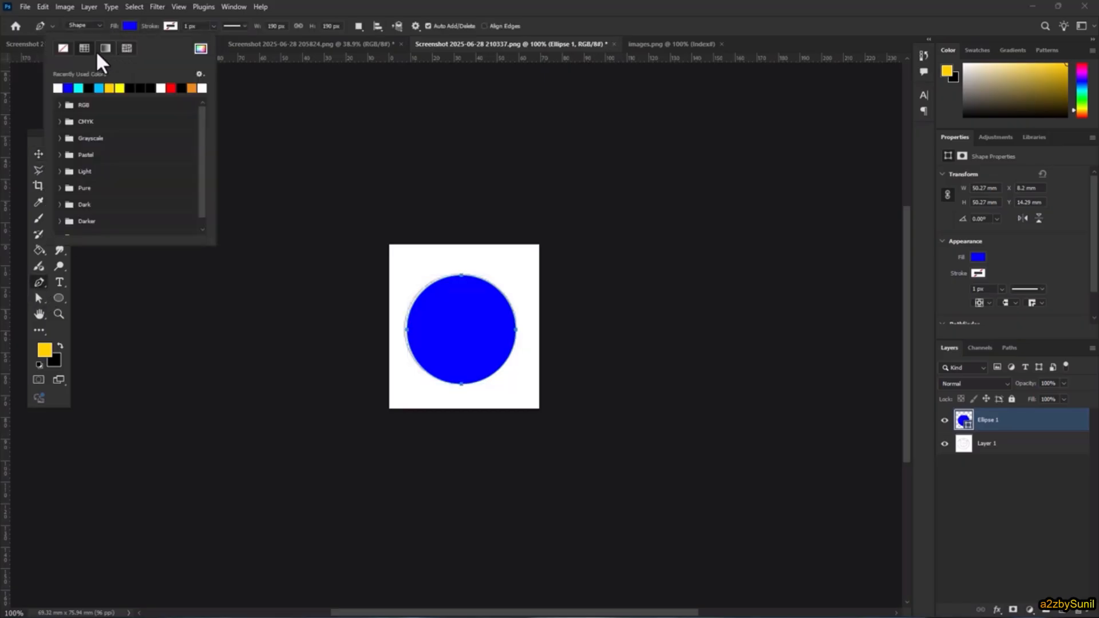
click(104, 48)
click(131, 88)
click(427, 4)
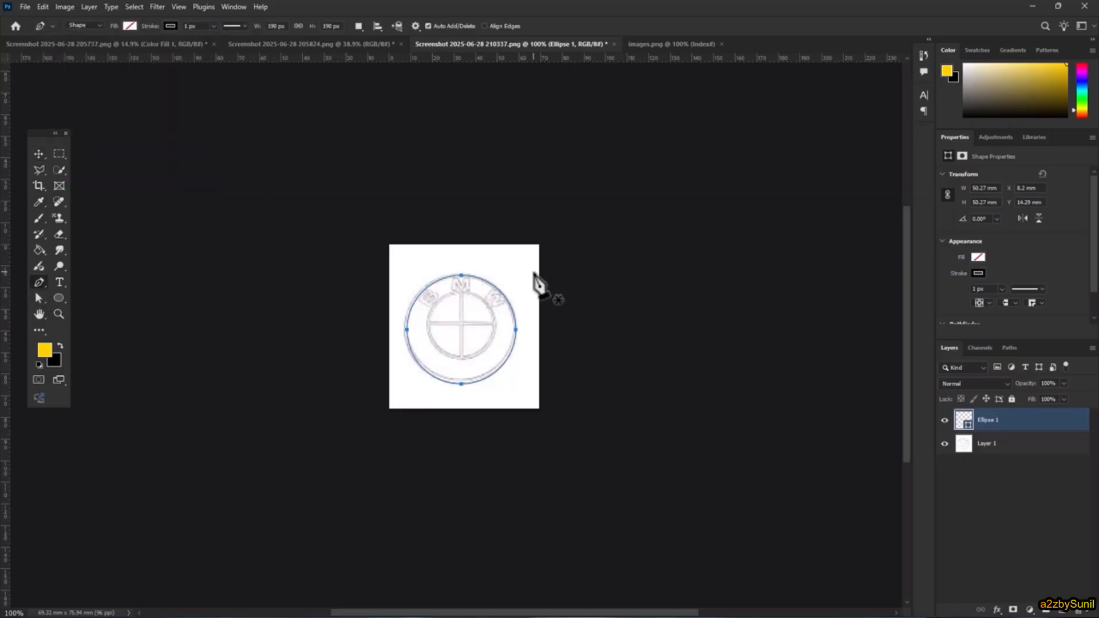
Scale the circle down to about 42 mm and thicken its stroke to 31.43 px to form the emblem's outer band
key(v)
drag(515, 270, 505, 279)
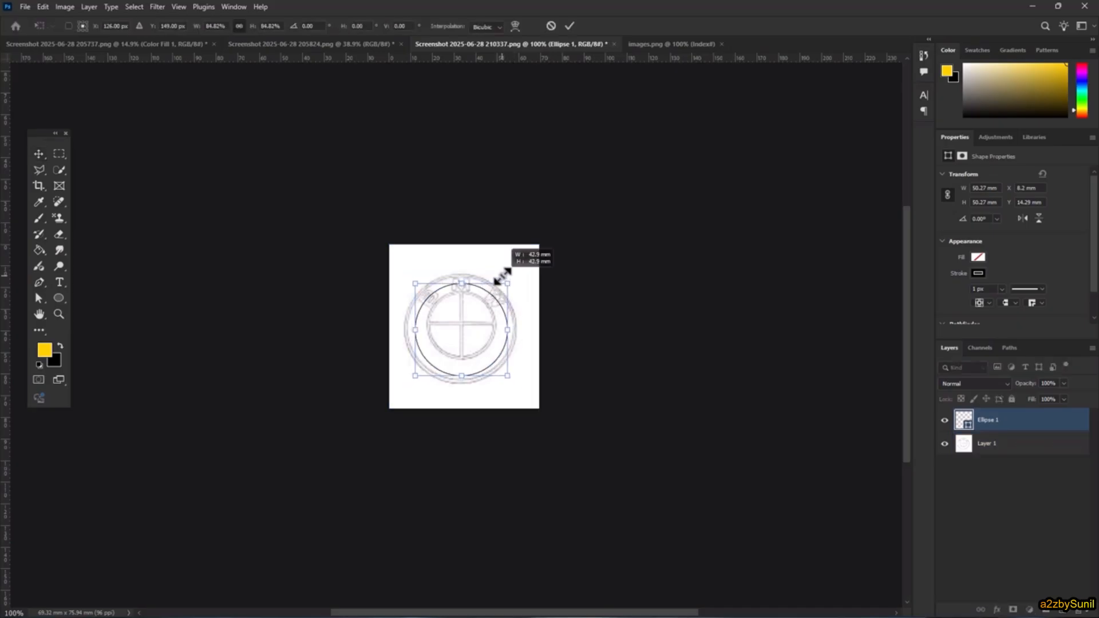
key(p)
click(213, 26)
drag(202, 40, 233, 39)
click(1022, 519)
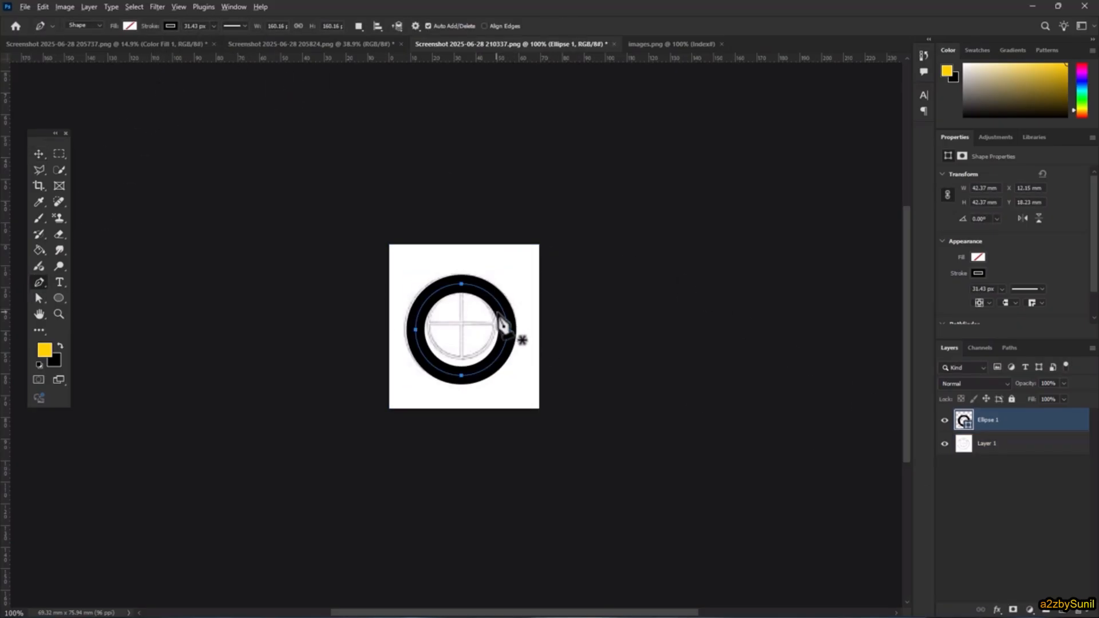
Draw a rectangle about 51 by 55 px over the emblem's lower-left quadrant with a white fill and no stroke
scroll(503, 321, up, 5)
drag(60, 294, 94, 296)
mouse_move(394, 342)
mouse_down()
mouse_move(319, 405)
mouse_move(311, 431)
mouse_up()
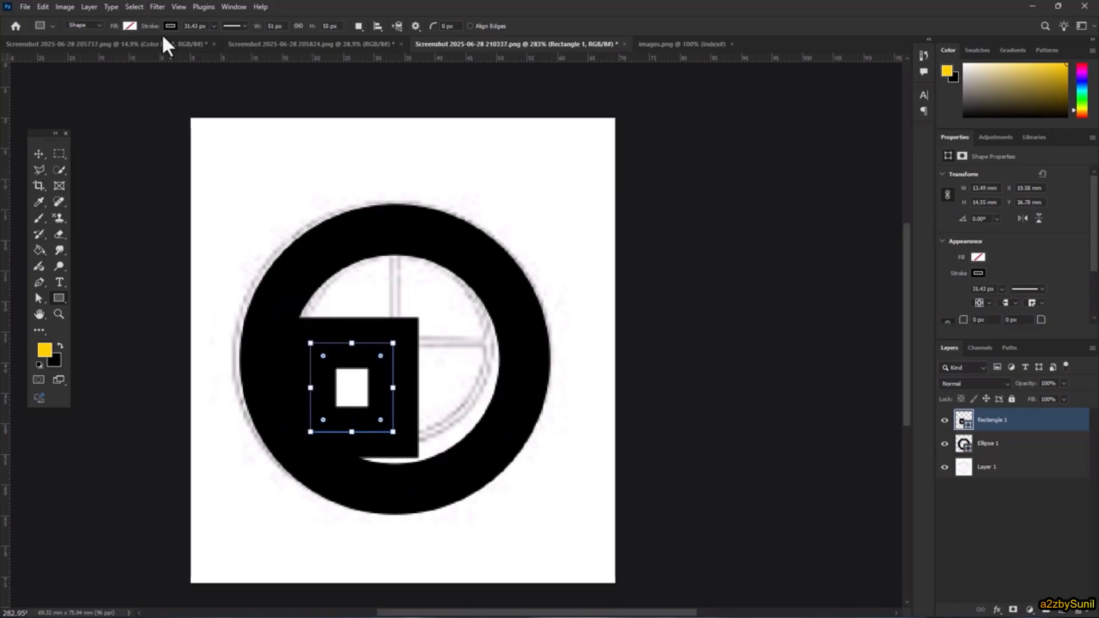
click(130, 25)
click(105, 45)
click(70, 87)
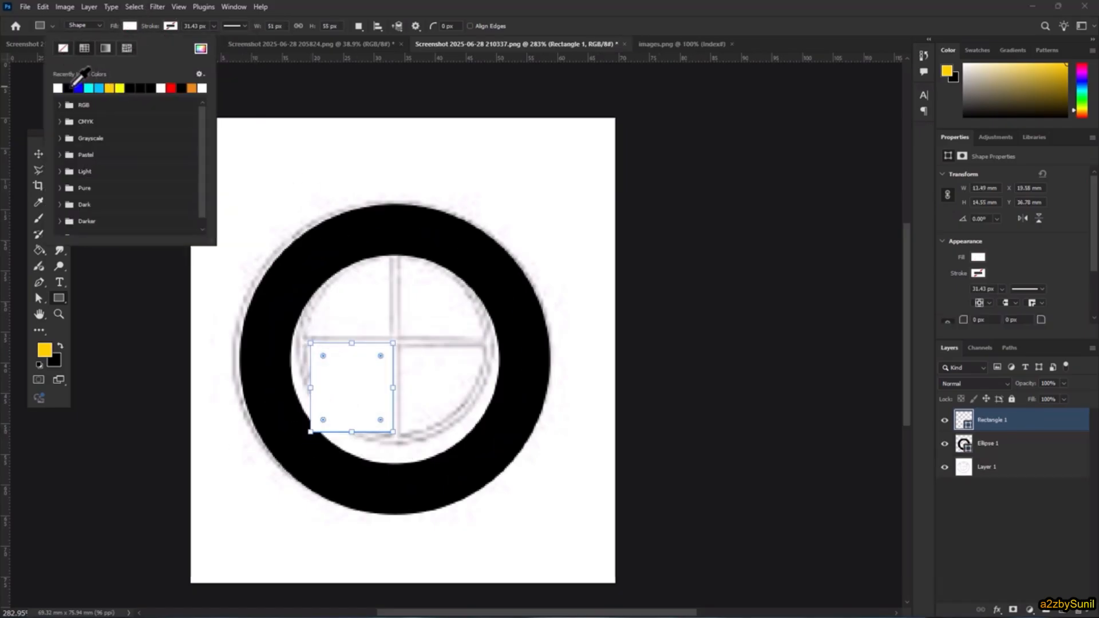
Round the white rectangle's lower-left corner with a 50 px radius
key(a)
click(312, 432)
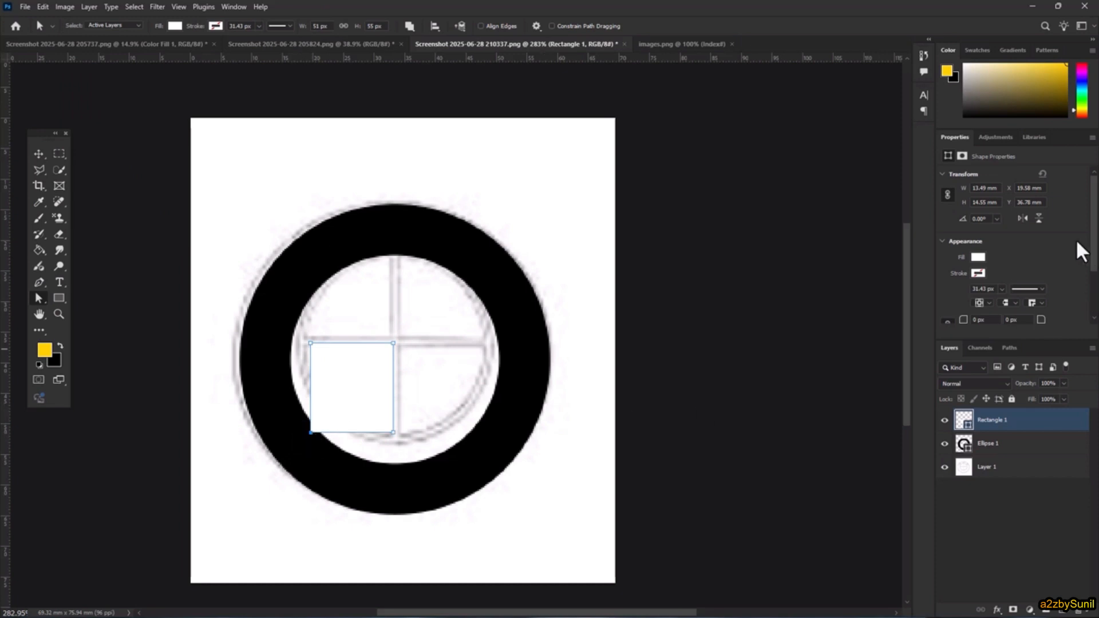
scroll(1076, 239, down, 3)
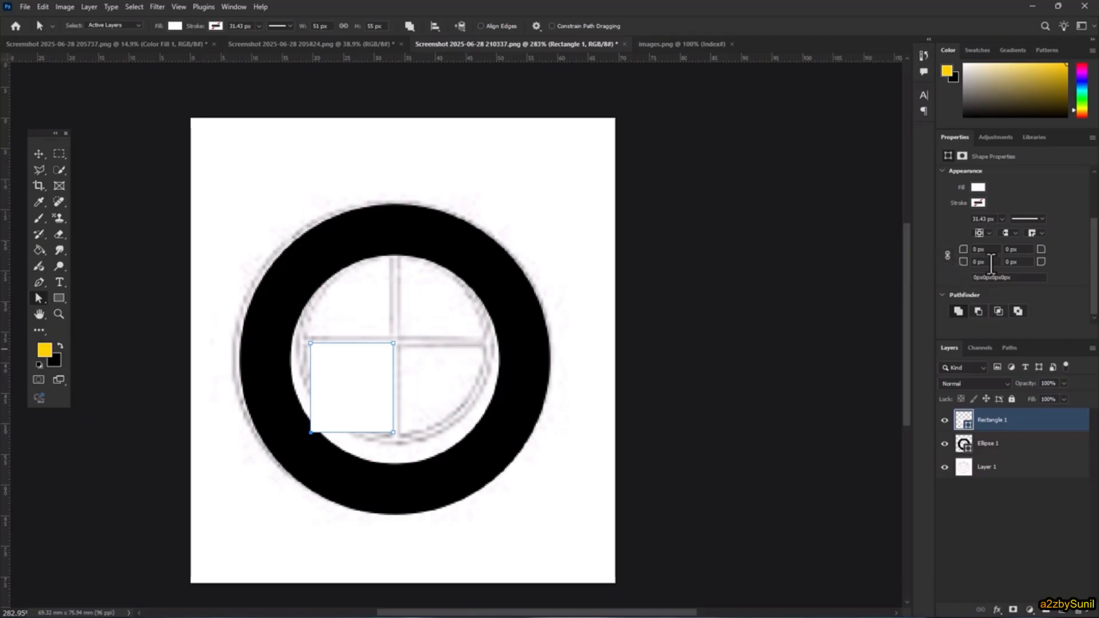
key(Return)
Hide the sketch layer, Layer 1, and place a copy of the white quarter flipped both ways in the upper-right quadrant
click(40, 155)
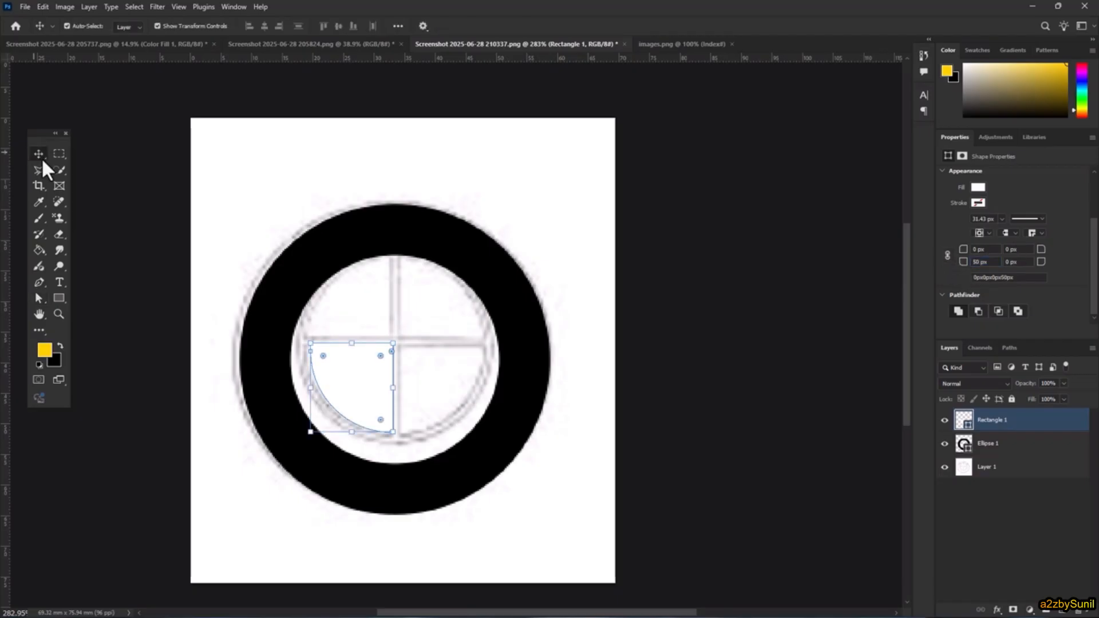
drag(372, 394, 435, 320)
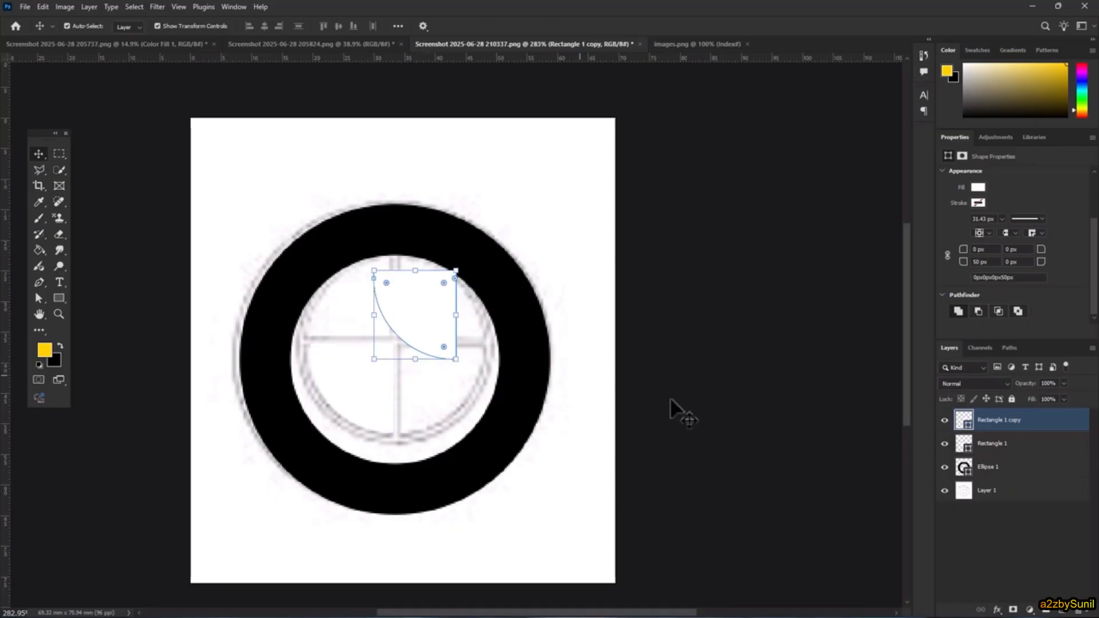
click(944, 490)
drag(465, 263, 426, 311)
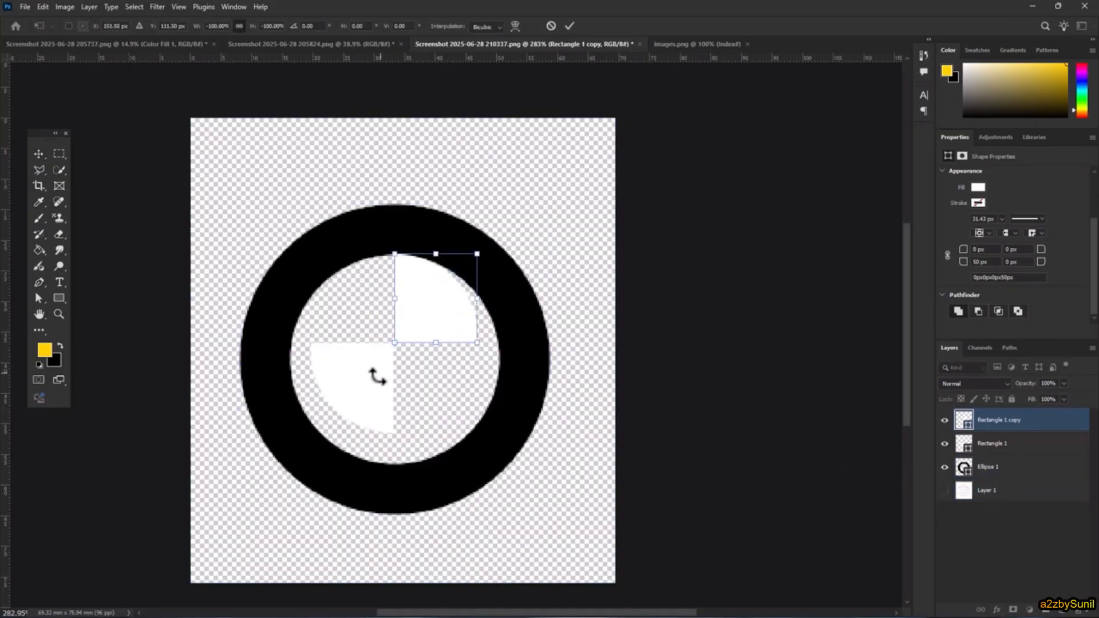
key(Return)
Center both white quarters inside the ring and rotate duplicates of them 90° into the two empty quadrants
shift+click(355, 373)
drag(355, 373, 358, 395)
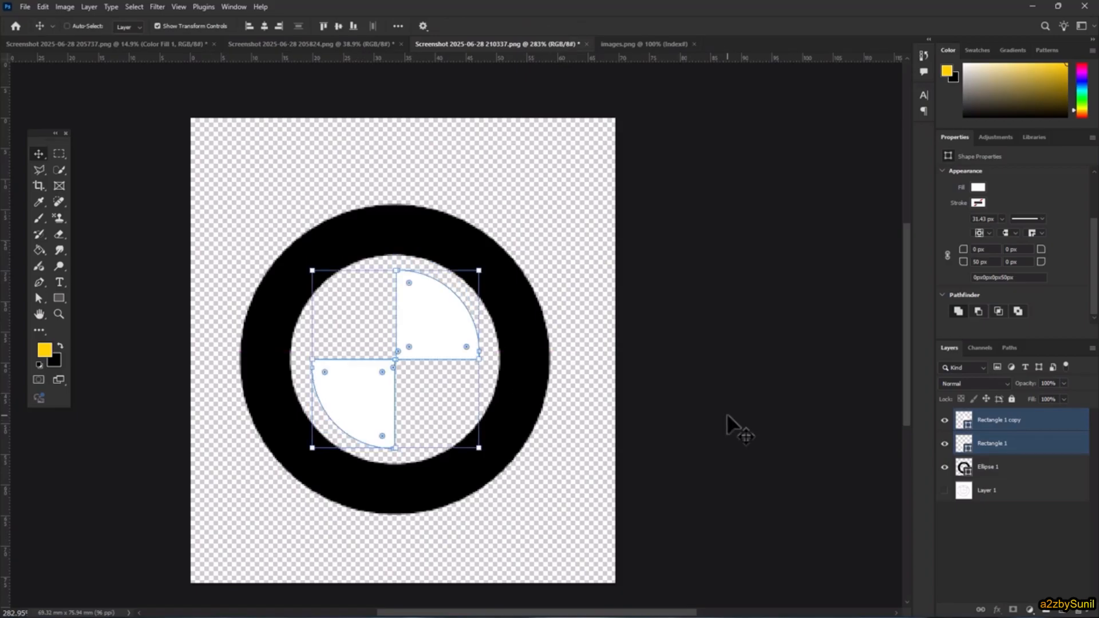
key(ctrl+j)
key(ctrl+t)
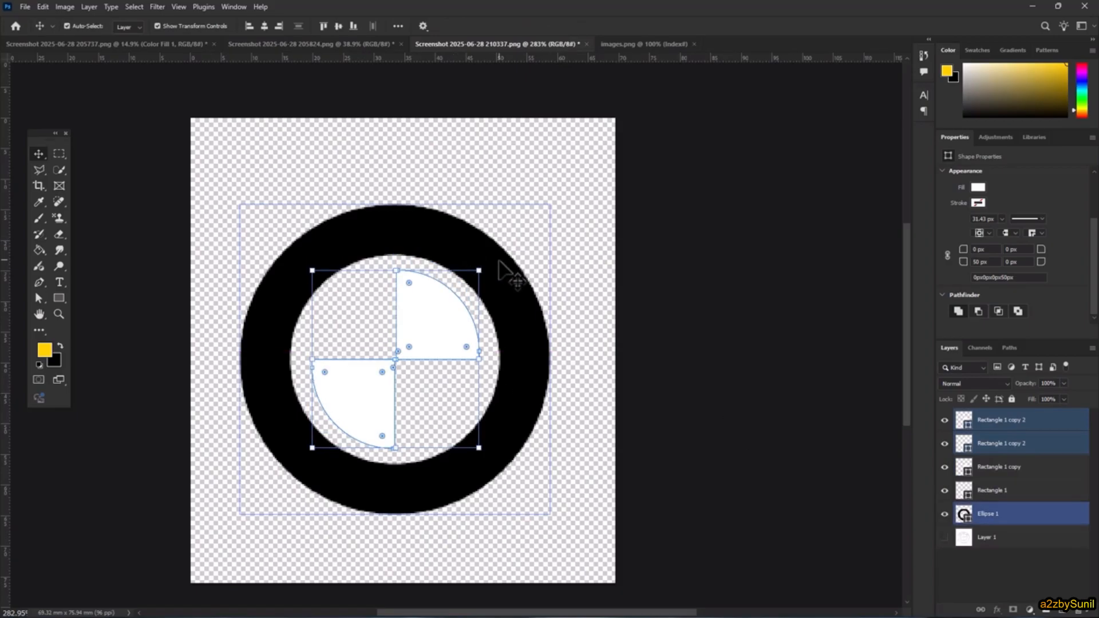
drag(496, 263, 488, 456)
key(Up)
key(Left)
key(Down)
key(Up)
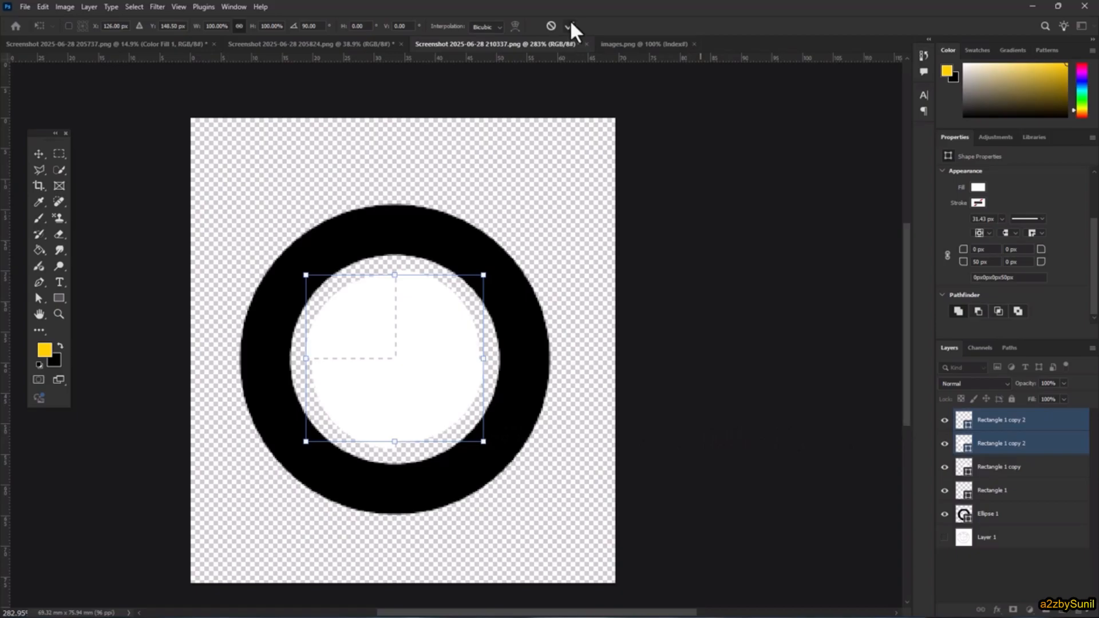
key(Return)
Fill the two rotated quarters with blue
click(979, 188)
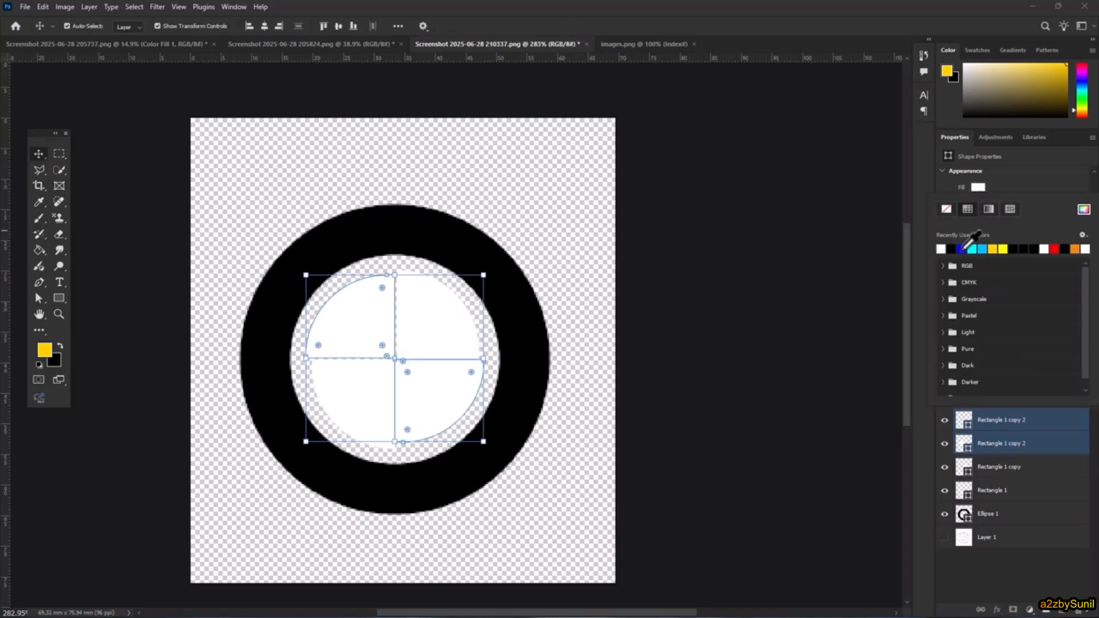
click(962, 249)
click(1014, 592)
Nudge the upper-left blue quarter up and adjust its anchor points so its edges line up with the neighbouring white quarters
scroll(424, 388, up, 3)
scroll(424, 389, up, 3)
click(320, 252)
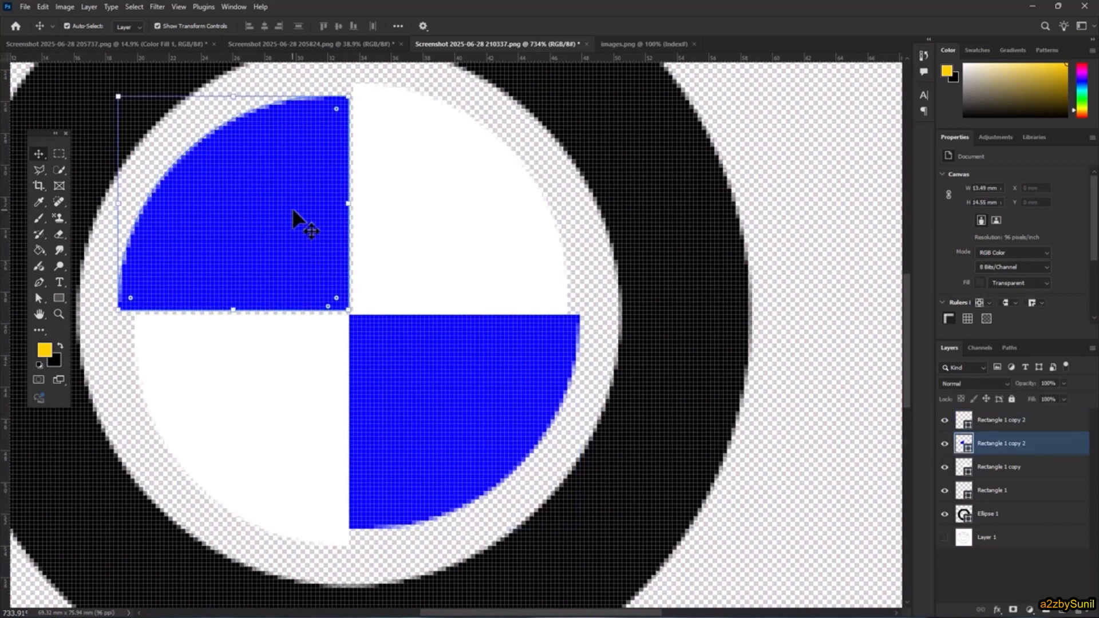
key(Up)
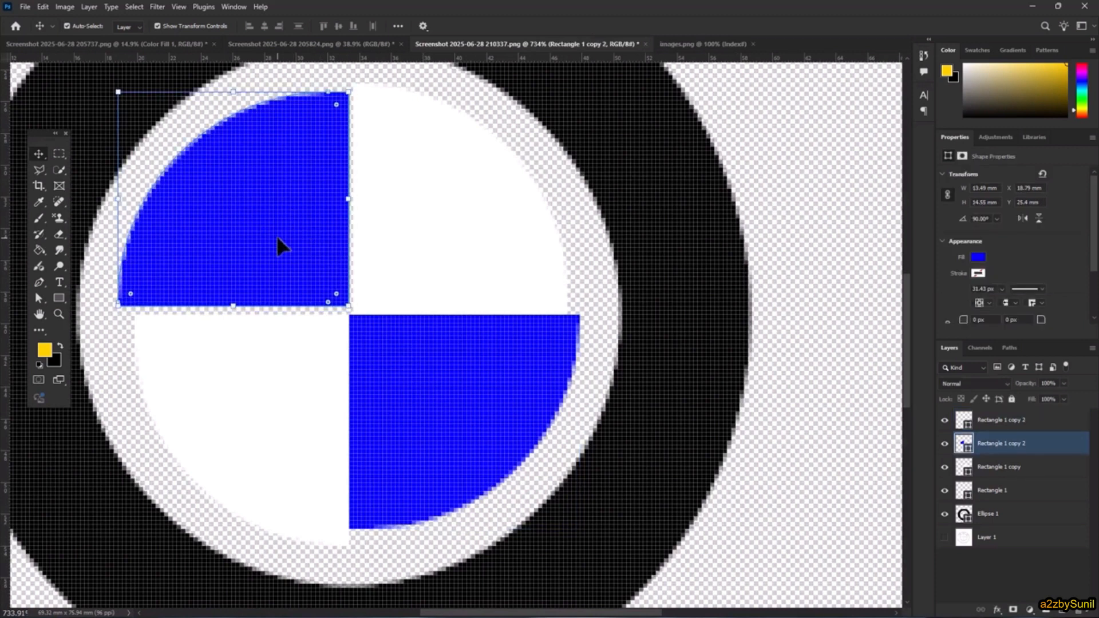
key(a)
drag(118, 306, 135, 307)
click(508, 235)
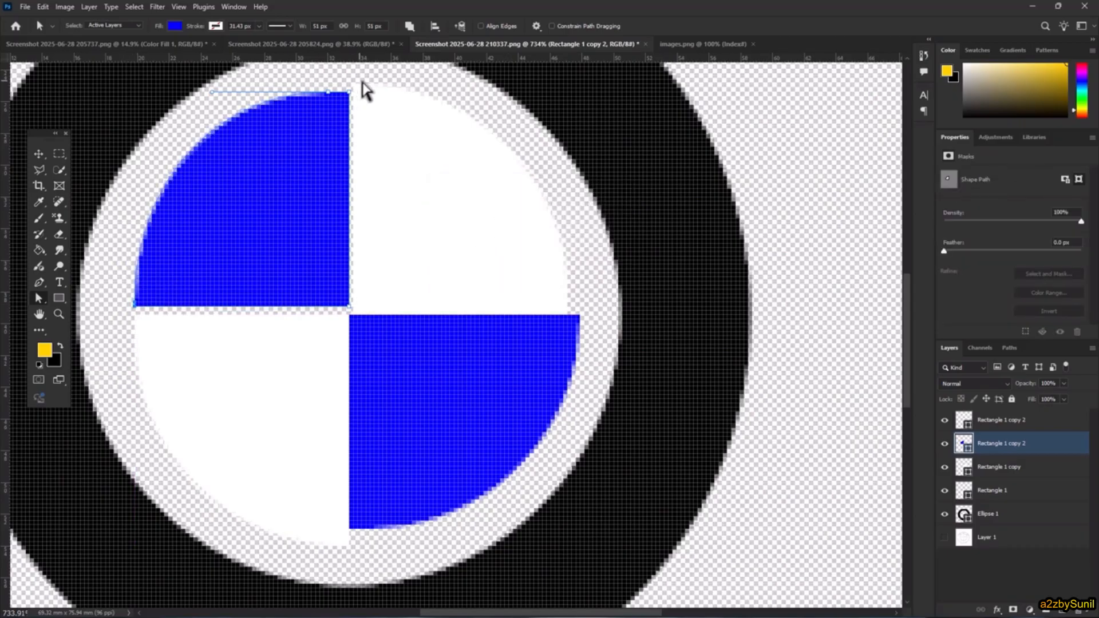
drag(350, 91, 350, 84)
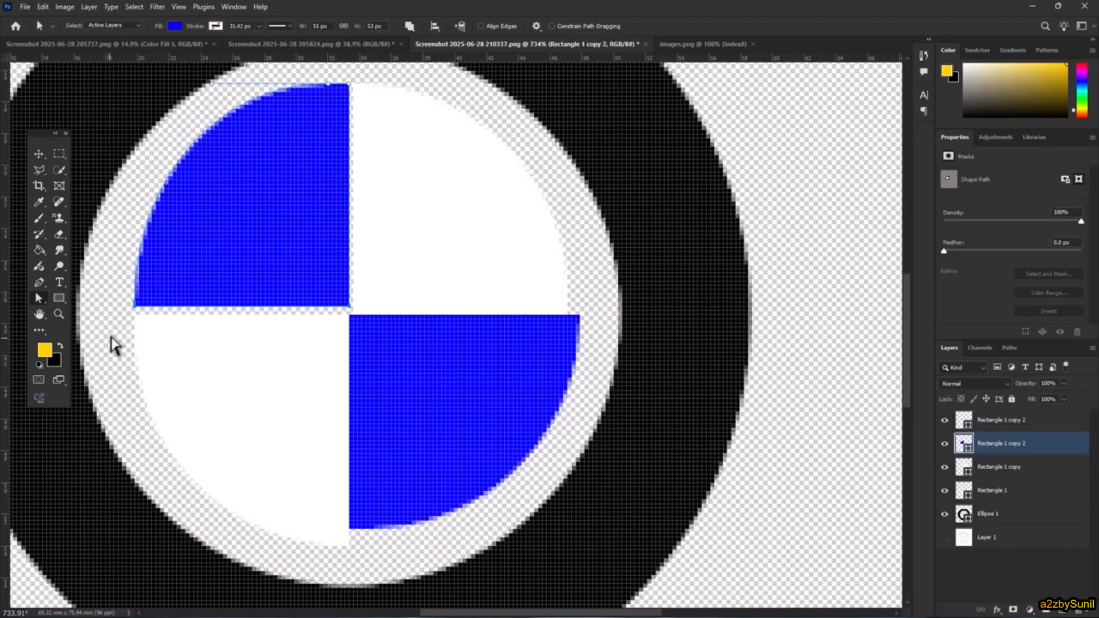
drag(145, 302, 152, 309)
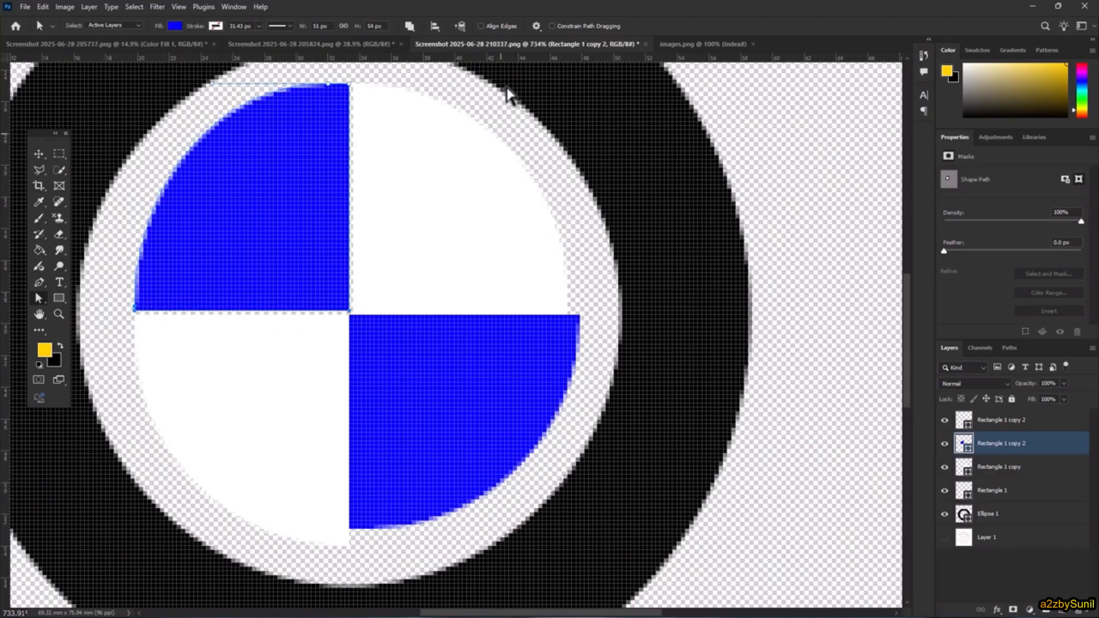
Delete the lower-right blue quarter, the topmost Rectangle 1 copy 2 layer
click(983, 421)
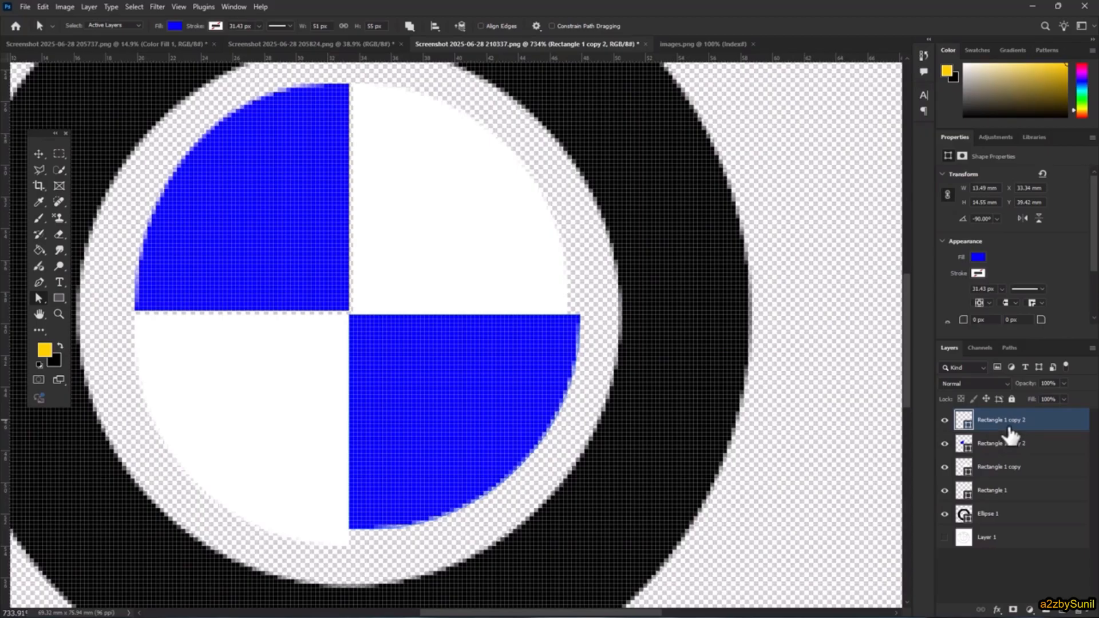
key(Delete)
click(974, 441)
click(987, 468)
click(945, 468)
click(944, 468)
Duplicate the upper-left blue quarter, flip the copy both ways and fit it into the lower-right quadrant
key(v)
click(281, 223)
drag(281, 223, 454, 434)
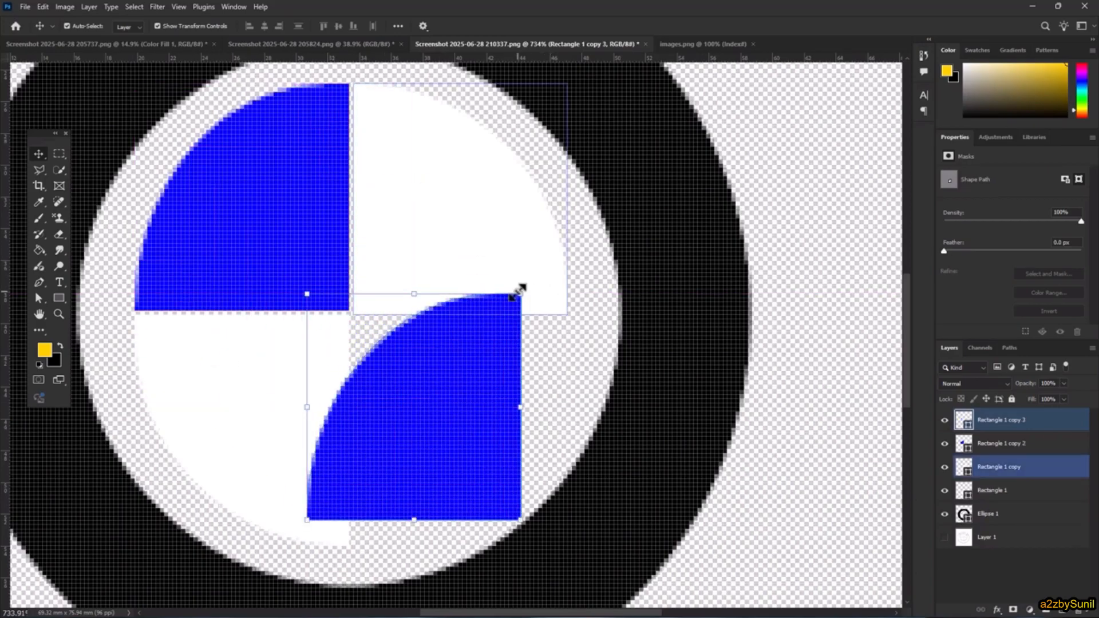
drag(517, 293, 321, 527)
drag(384, 379, 427, 408)
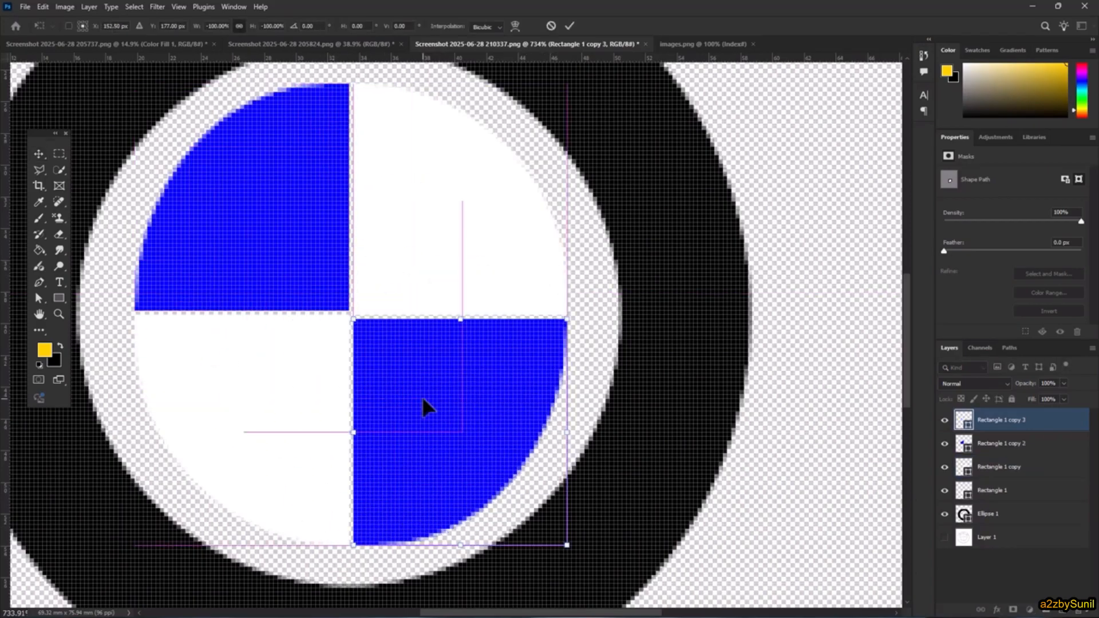
click(569, 26)
Add the letter B in Arial Bold 12 pt above the ring and colour it white (ffffff)
shift+click(283, 437)
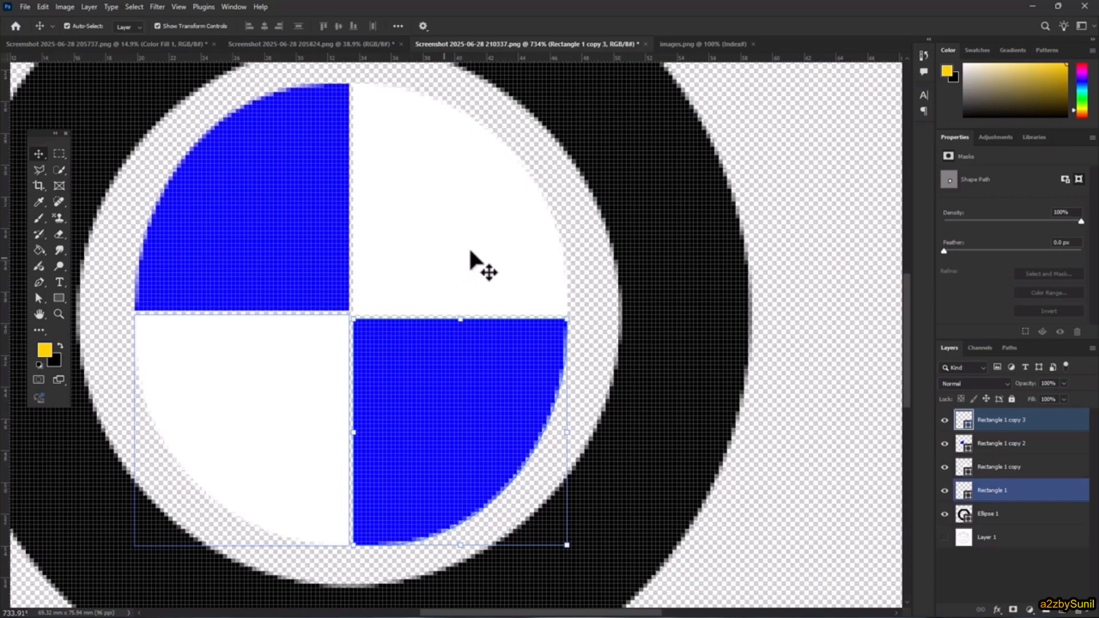
scroll(519, 317, down, 8)
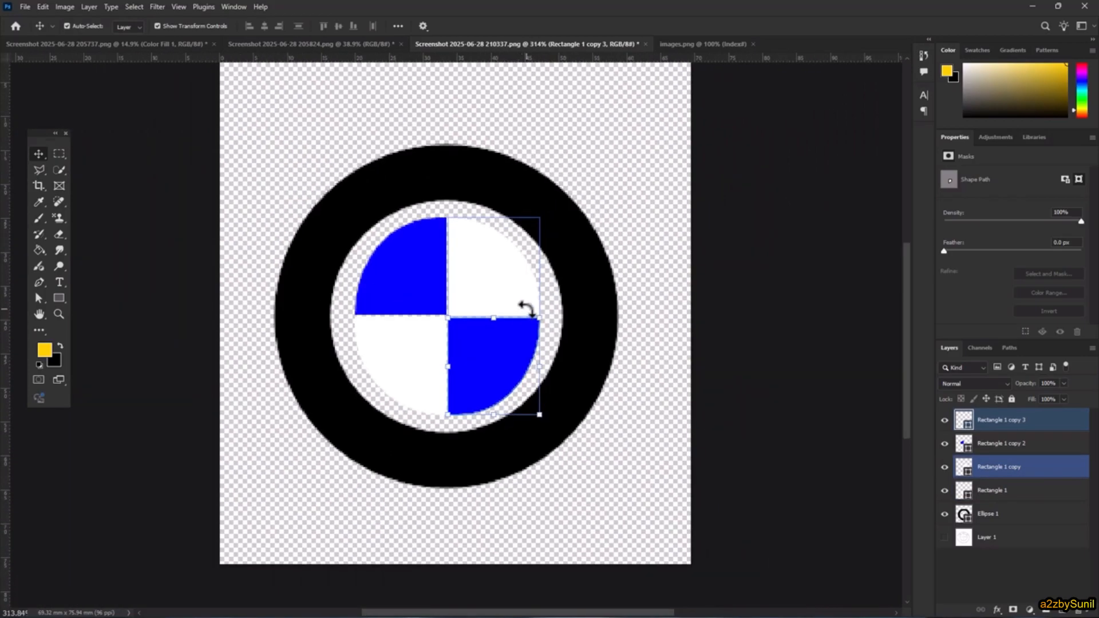
click(59, 283)
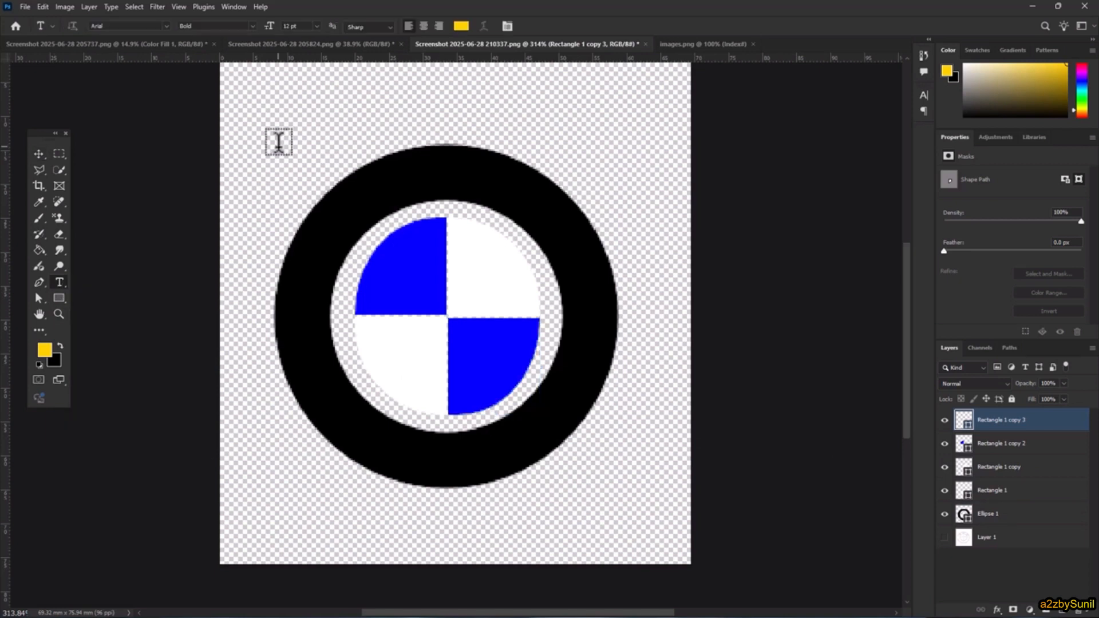
click(278, 143)
text(B)
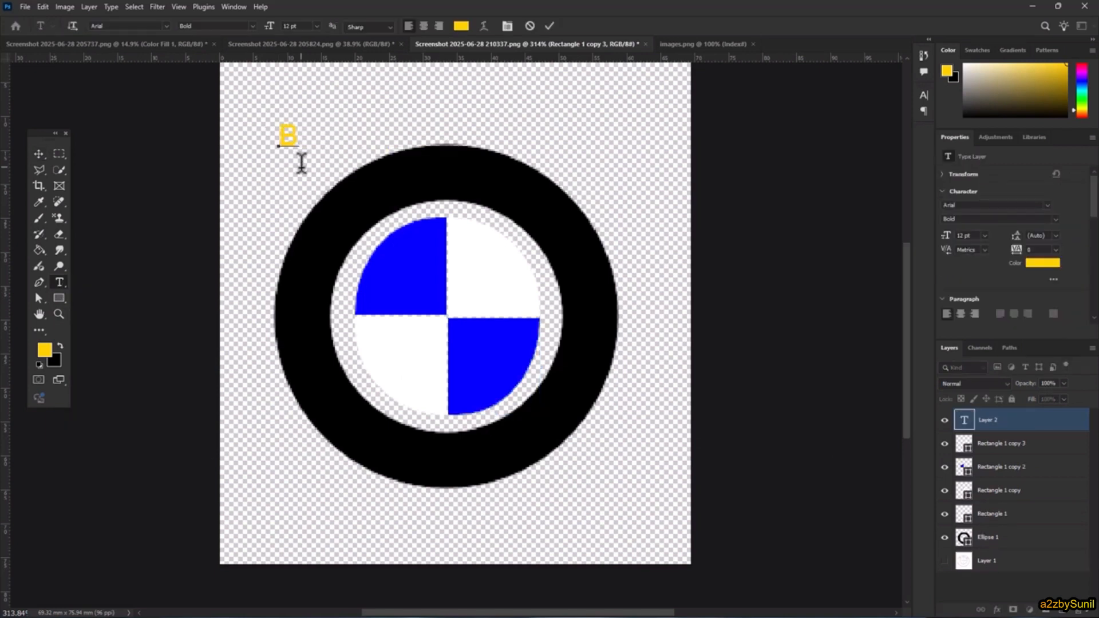
key(ctrl+a)
click(464, 25)
text(ffffff)
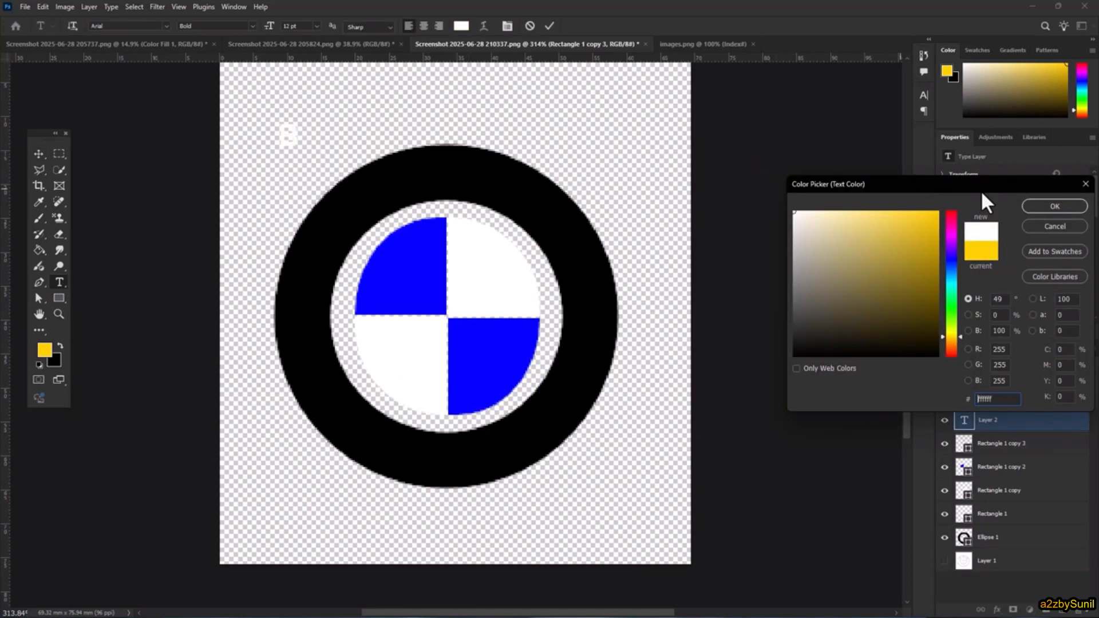
click(1066, 207)
click(549, 25)
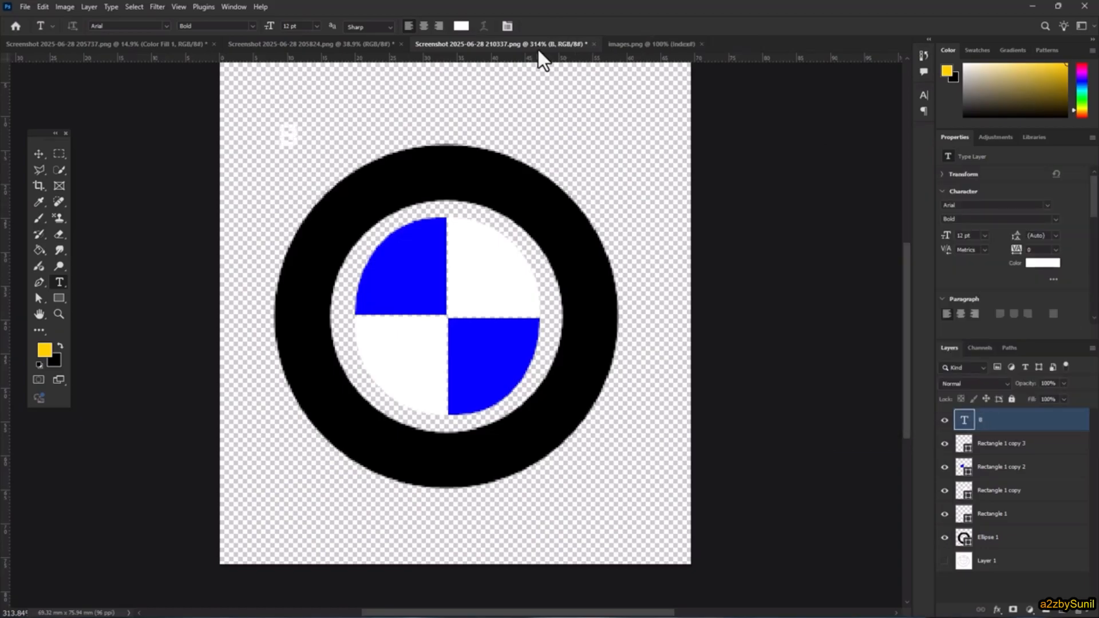
Move the B onto the upper-left part of the black ring, rotate it -45° and set its size to 20 pt
key(v)
drag(296, 134, 345, 193)
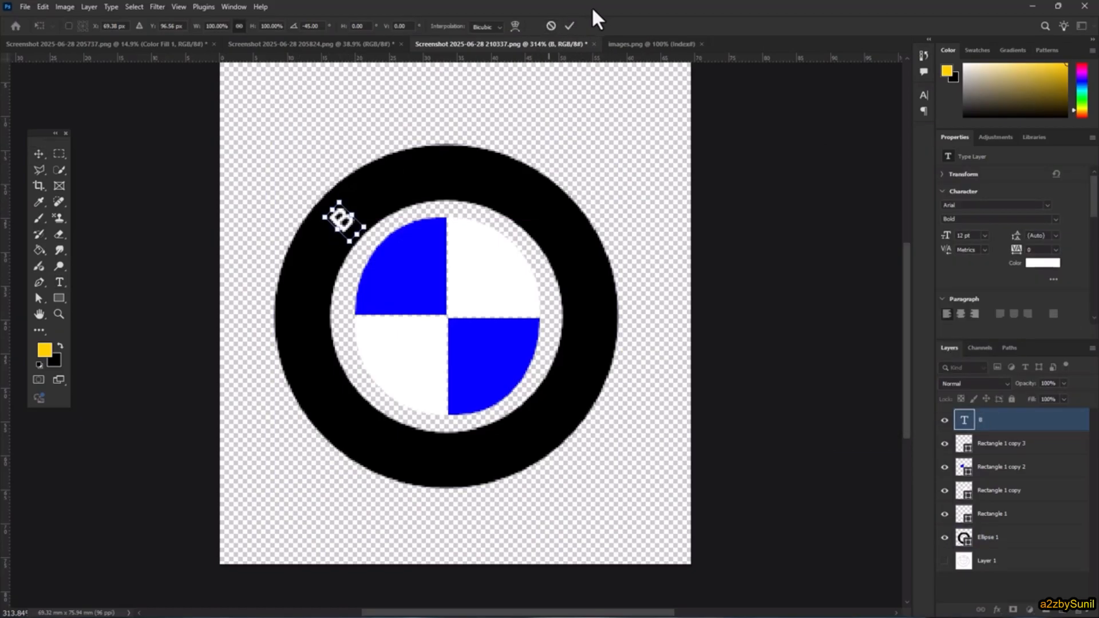
click(569, 26)
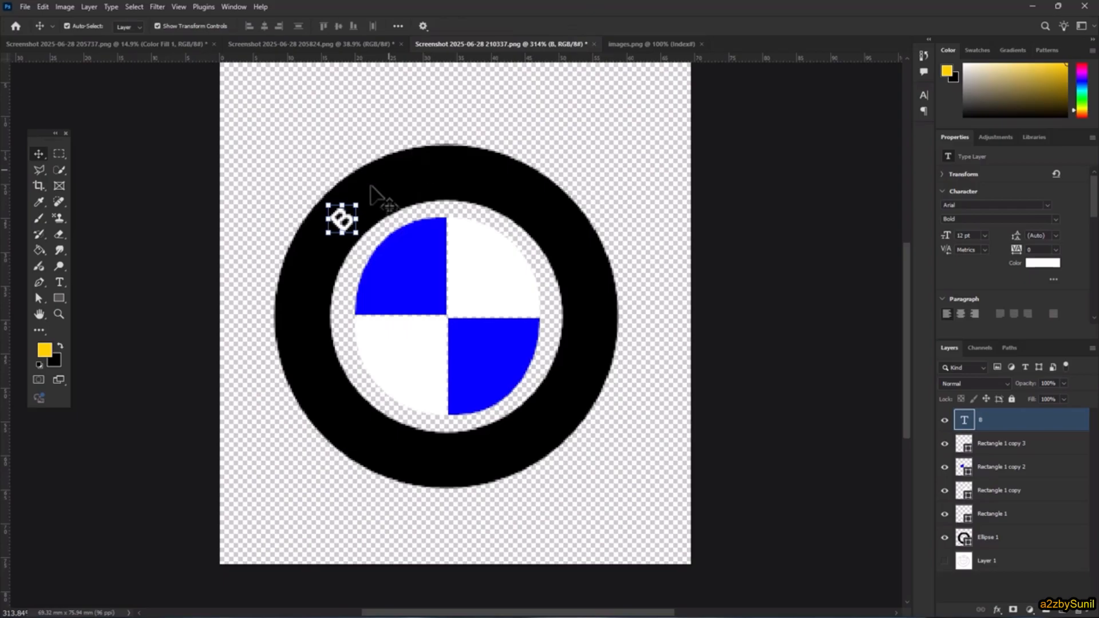
double_click(346, 219)
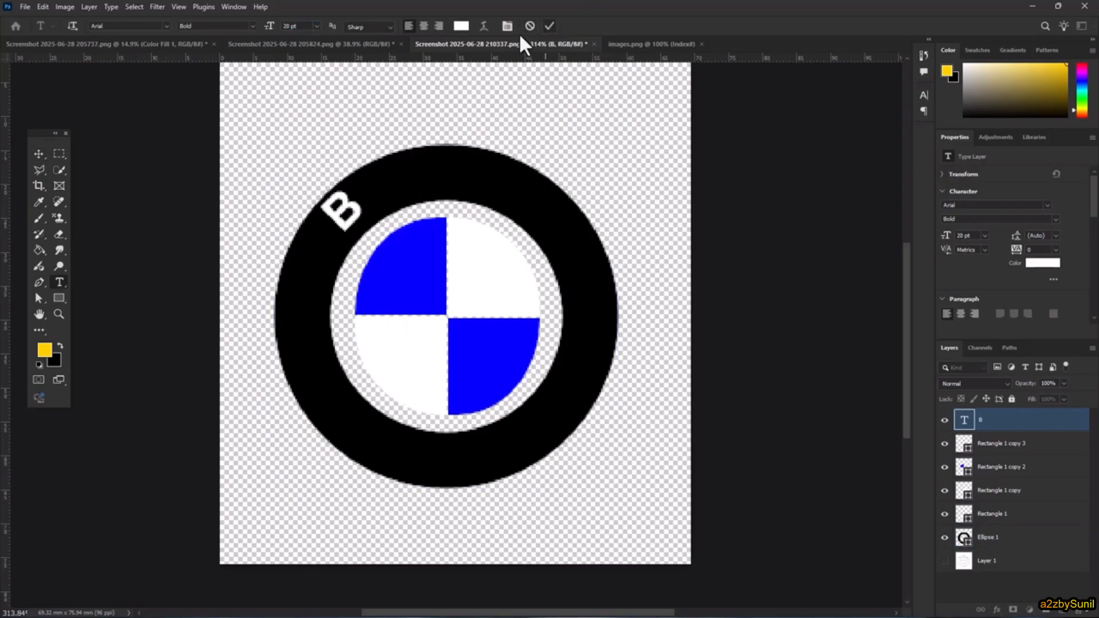
click(548, 25)
Duplicate the B to the ring's top centre, rotate the copy upright and change its text to M
drag(335, 218, 444, 178)
drag(482, 141, 491, 162)
key(Return)
double_click(447, 170)
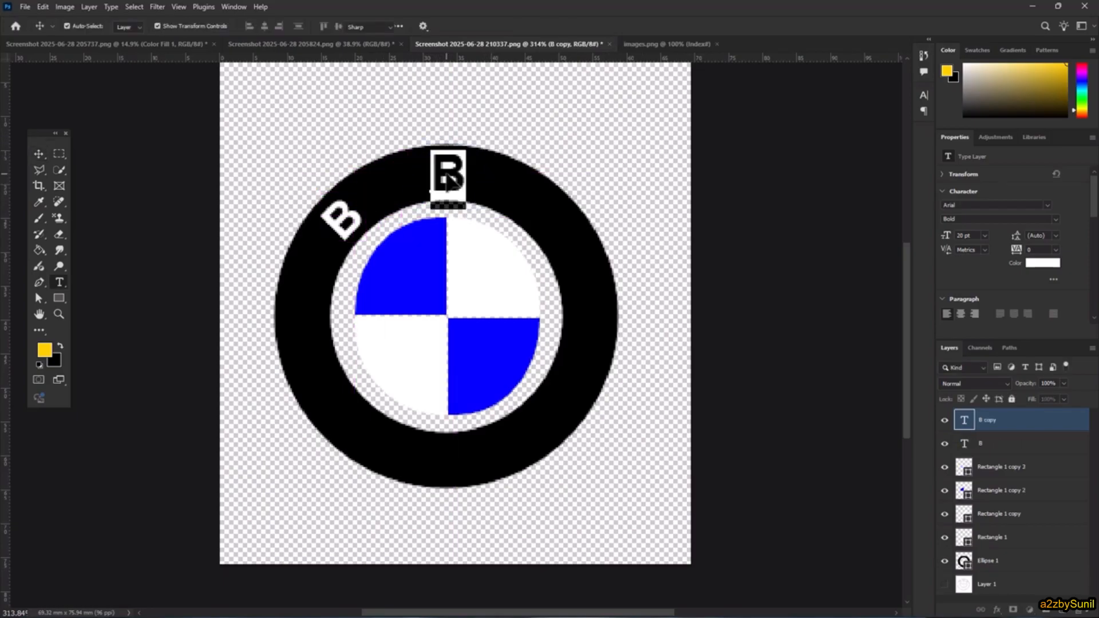
text(M)
click(550, 26)
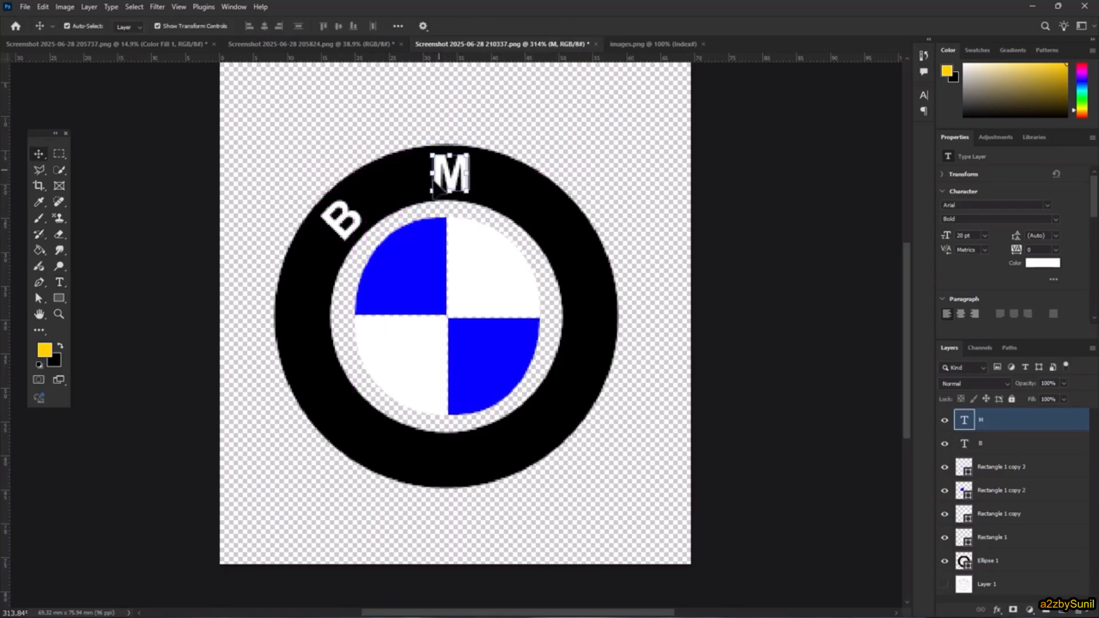
Duplicate the M to the ring's upper-right part, change the copy to W and rotate it 60° to follow the ring
drag(449, 174, 575, 244)
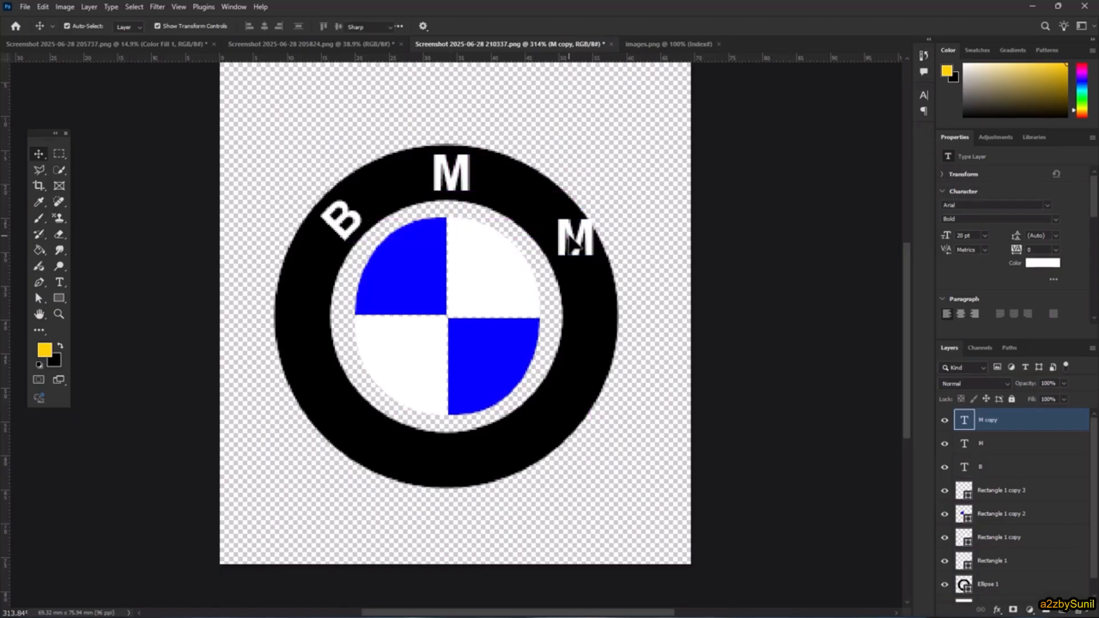
double_click(568, 234)
text(W)
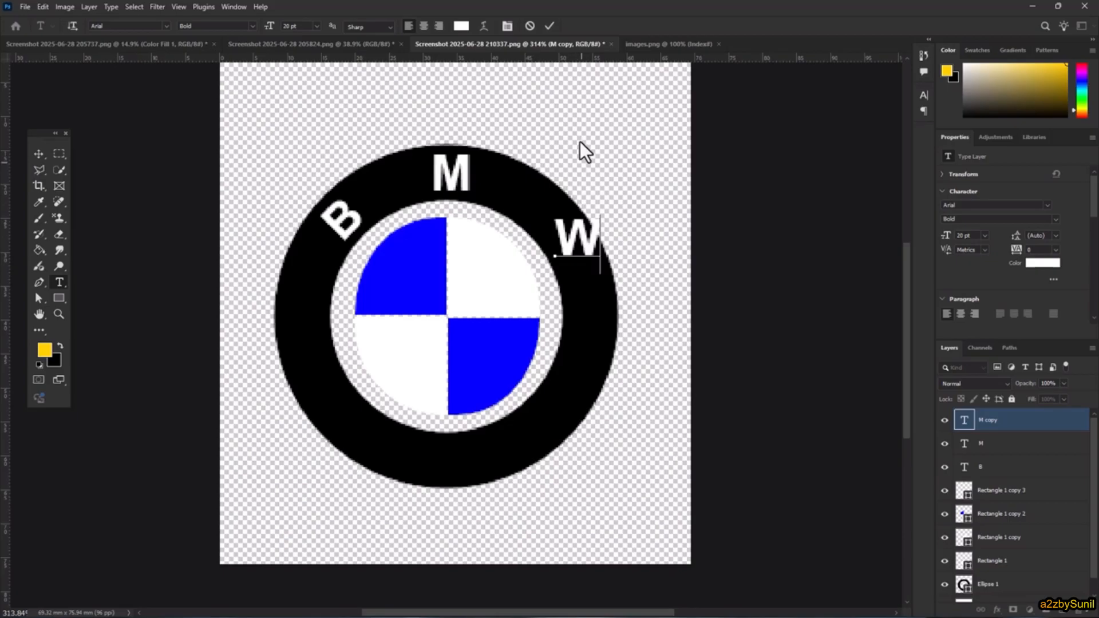
click(548, 25)
key(ctrl+t)
drag(601, 220, 569, 253)
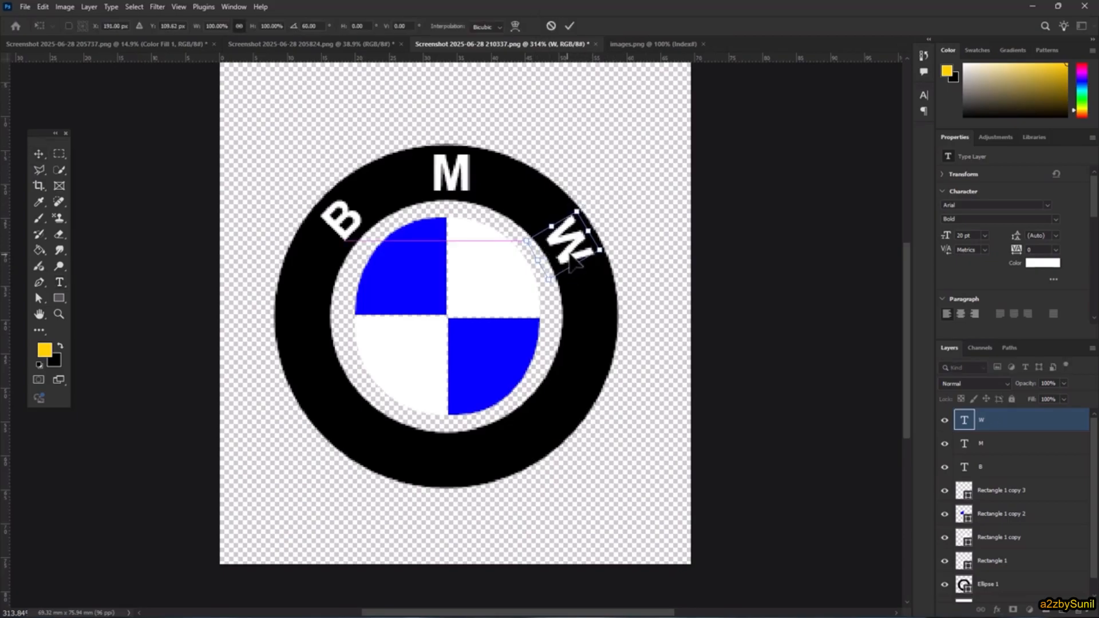
click(572, 27)
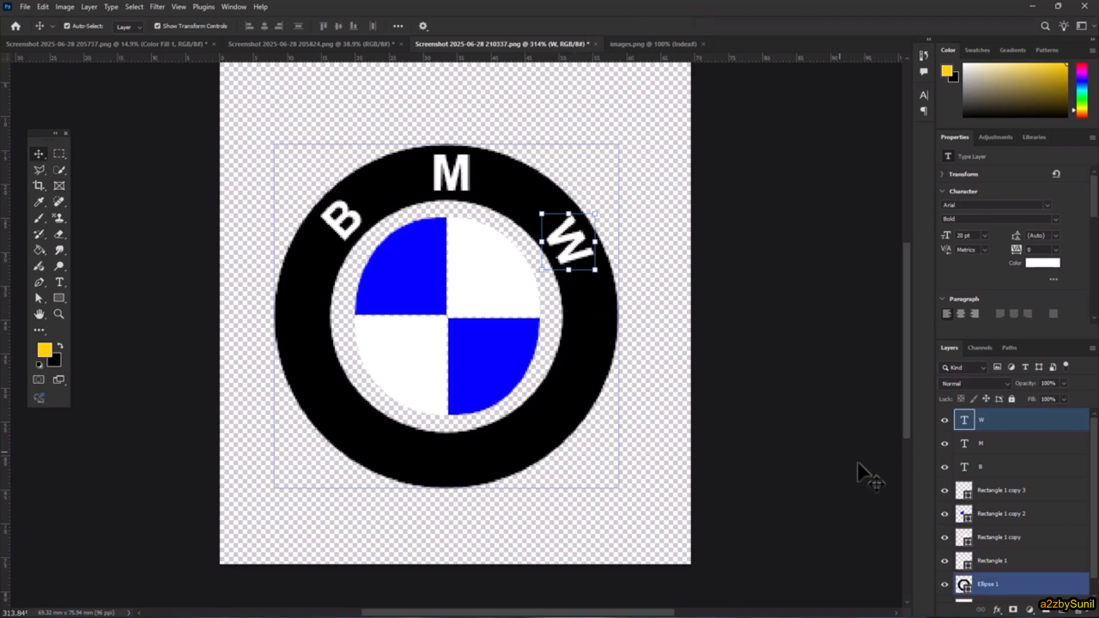
Resample the image to a resolution of 500 pixels/inch
scroll(996, 538, down, 1)
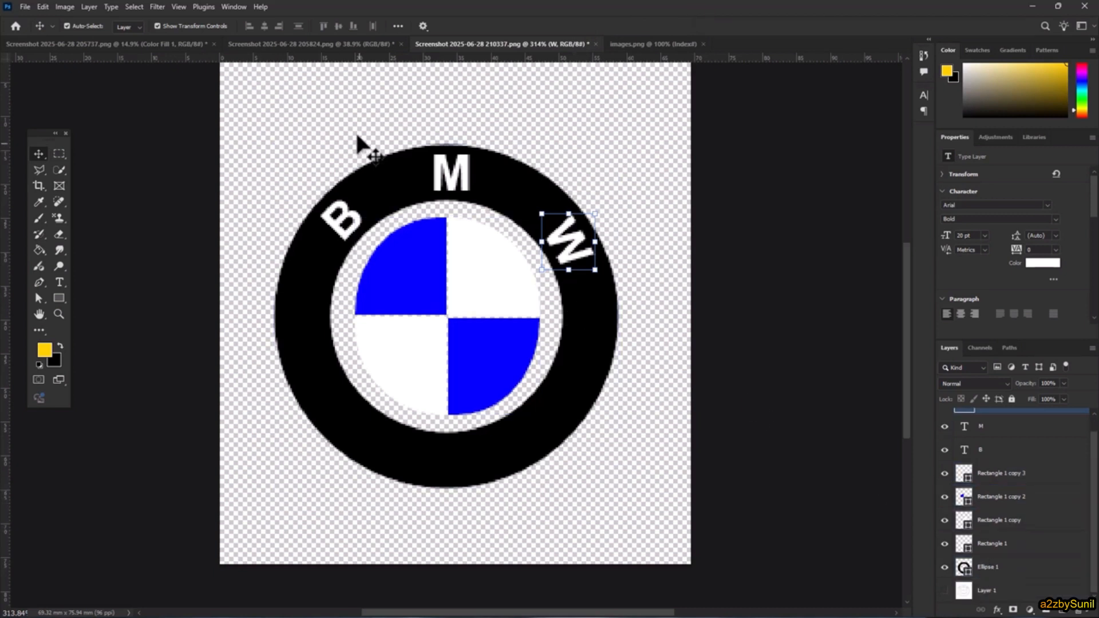
click(64, 6)
click(101, 92)
double_click(613, 232)
text(500)
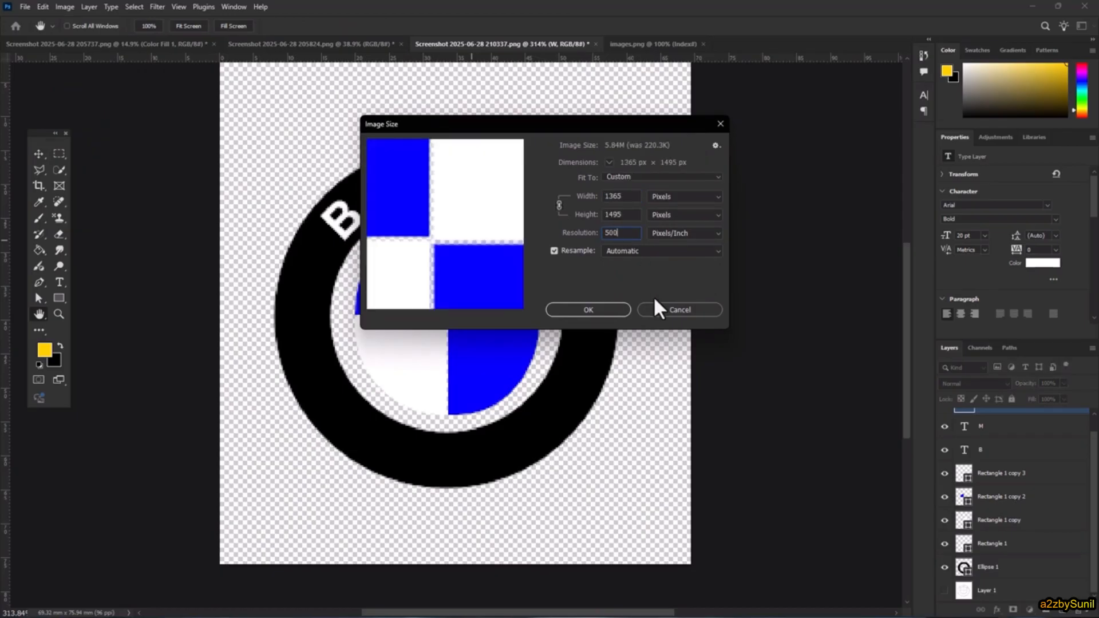
click(617, 311)
Add a dark grey solid colour fill layer and place it directly beneath the Ellipse 1 layer
scroll(599, 349, down, 5)
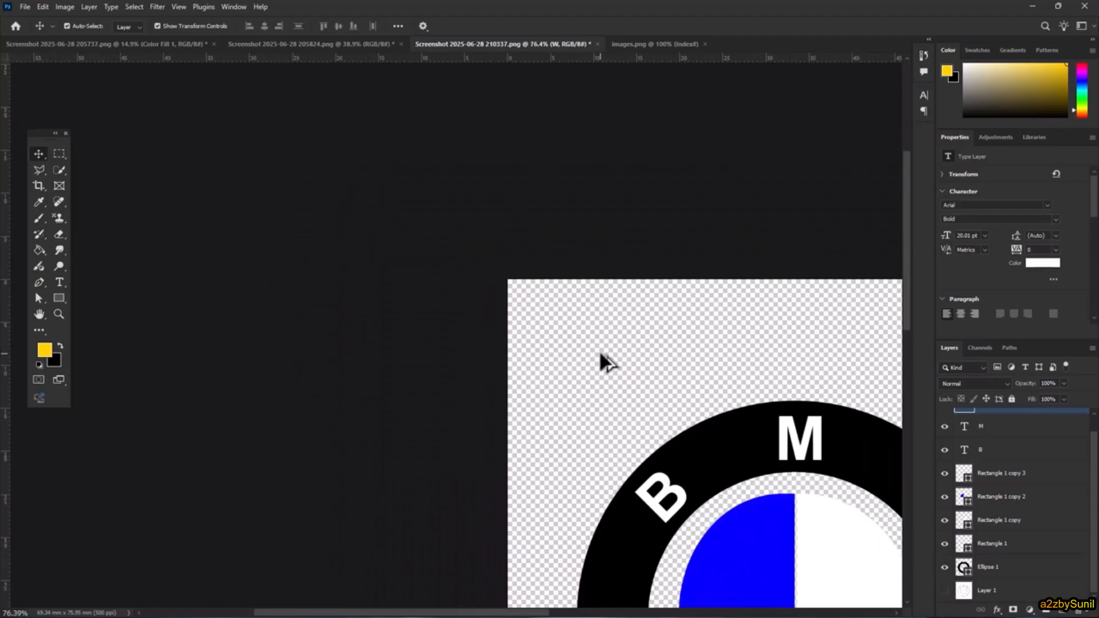
click(1029, 609)
click(1042, 406)
click(794, 319)
click(1060, 209)
drag(1025, 425, 991, 598)
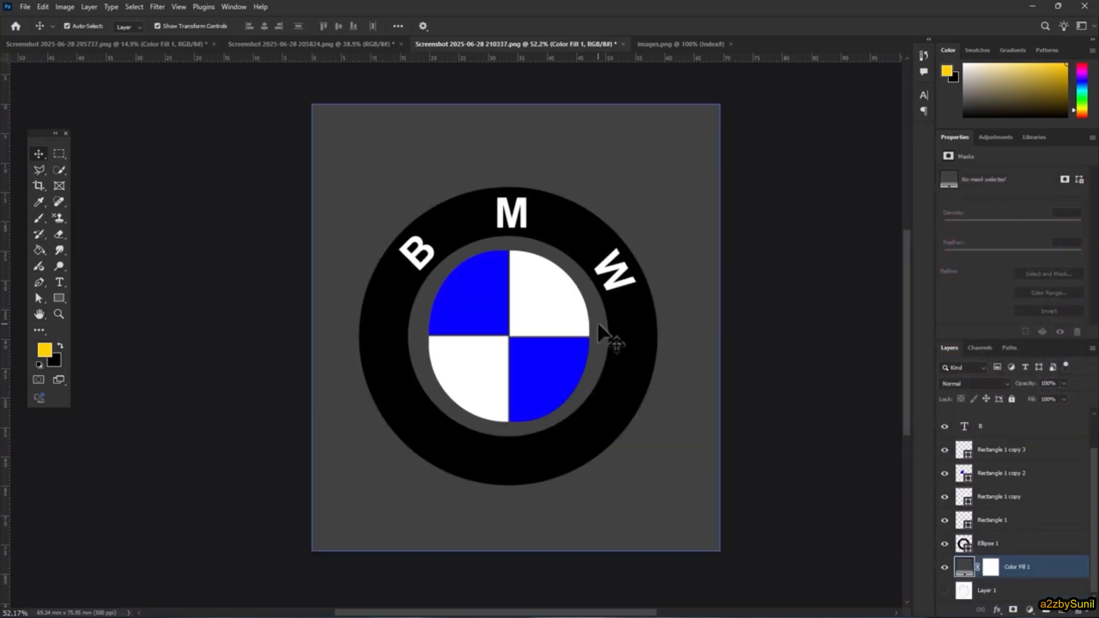
Duplicate the black ring, give the copy a thin white stroke and scale it to 117.42% to follow the ring's outer edge
click(54, 298)
click(38, 153)
click(996, 544)
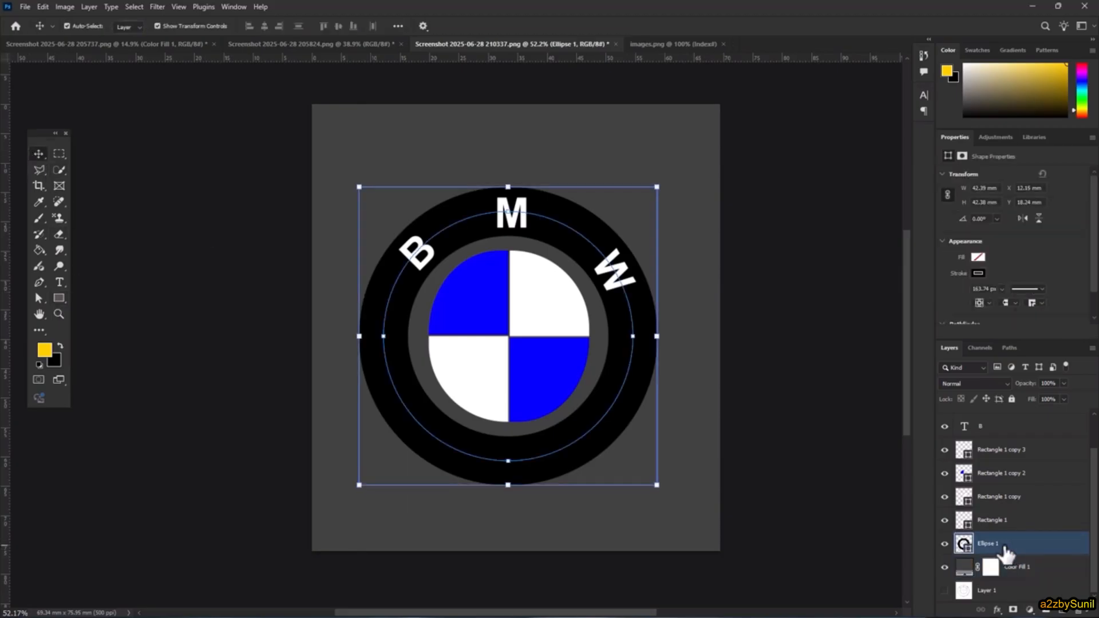
key(ctrl)
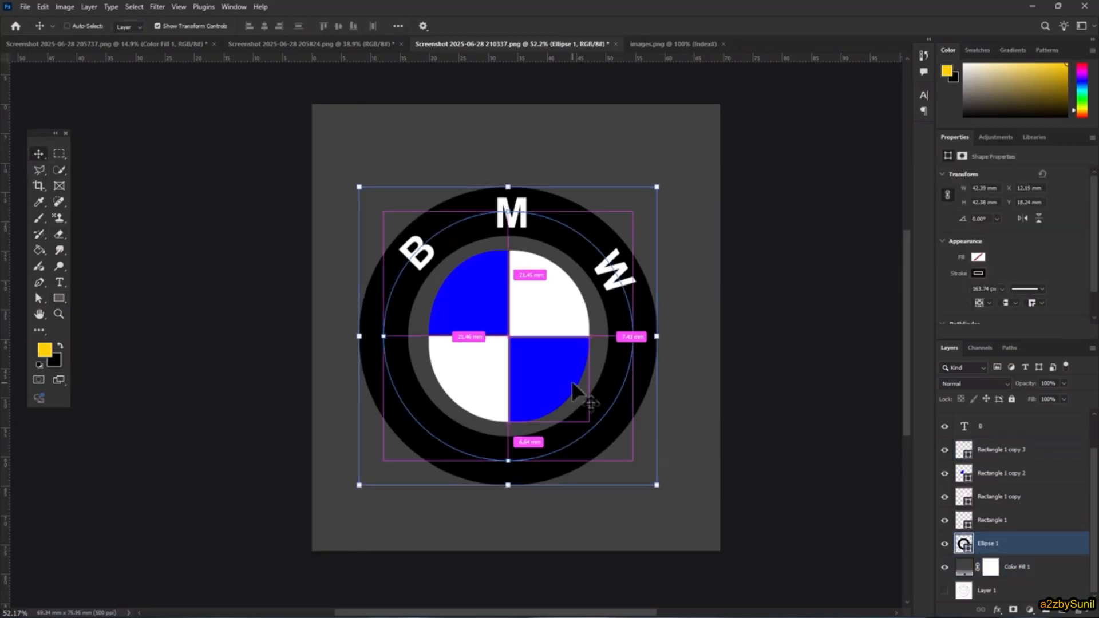
key(ctrl+j)
key(p)
click(118, 88)
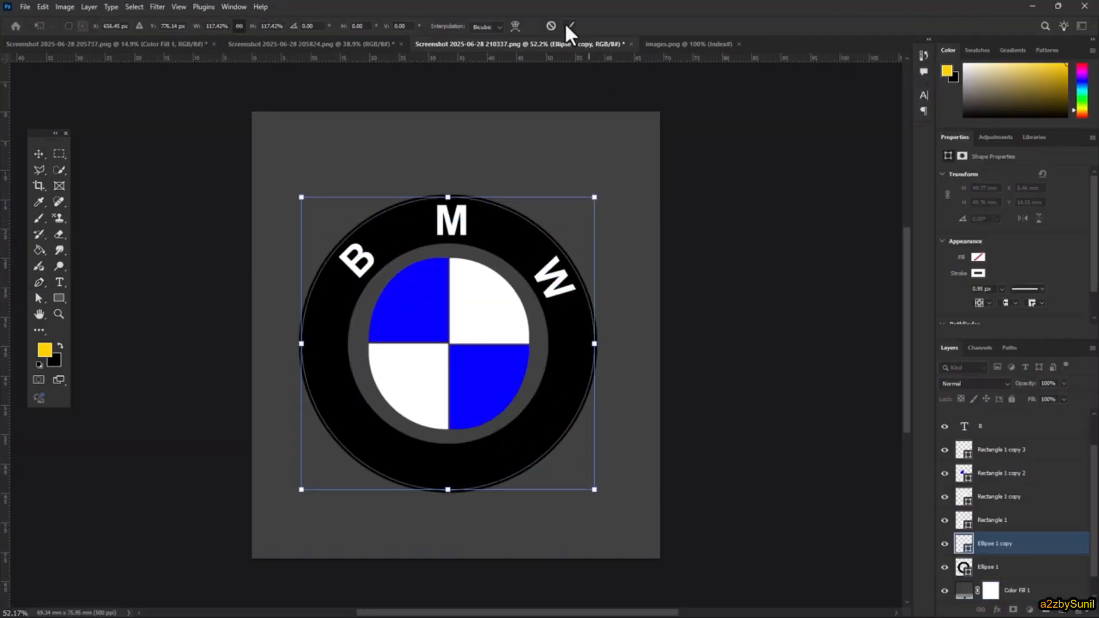
click(570, 26)
Set the white outline's stroke width to 1.5 px, then duplicate it and shrink the copy to the black ring's inner edge
key(p)
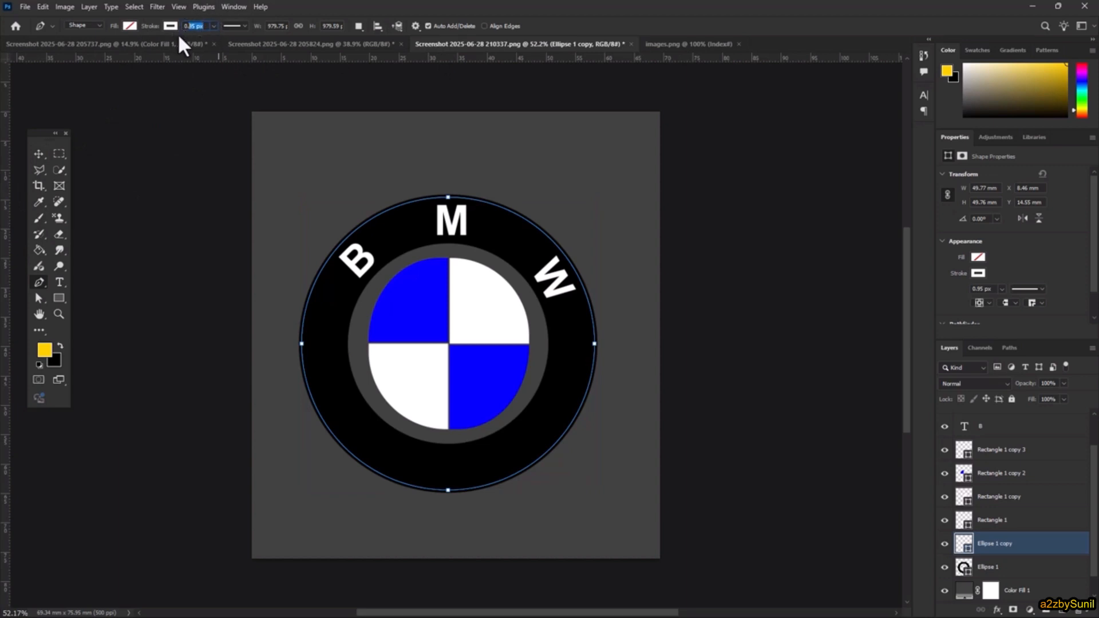
text(1.5)
click(38, 154)
key(ctrl+j)
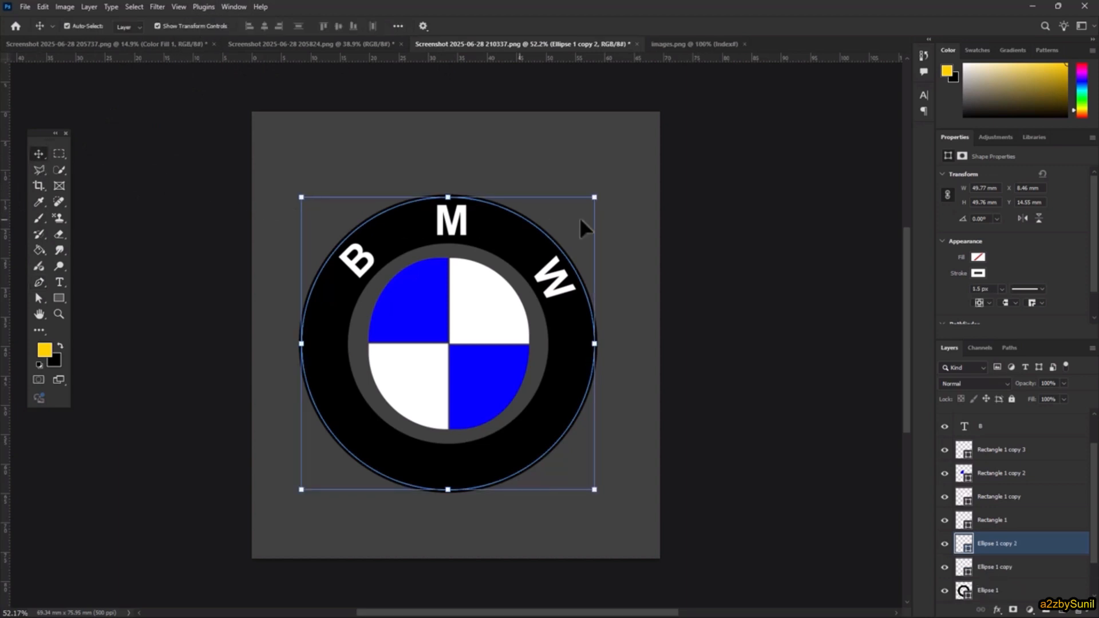
drag(593, 197, 533, 224)
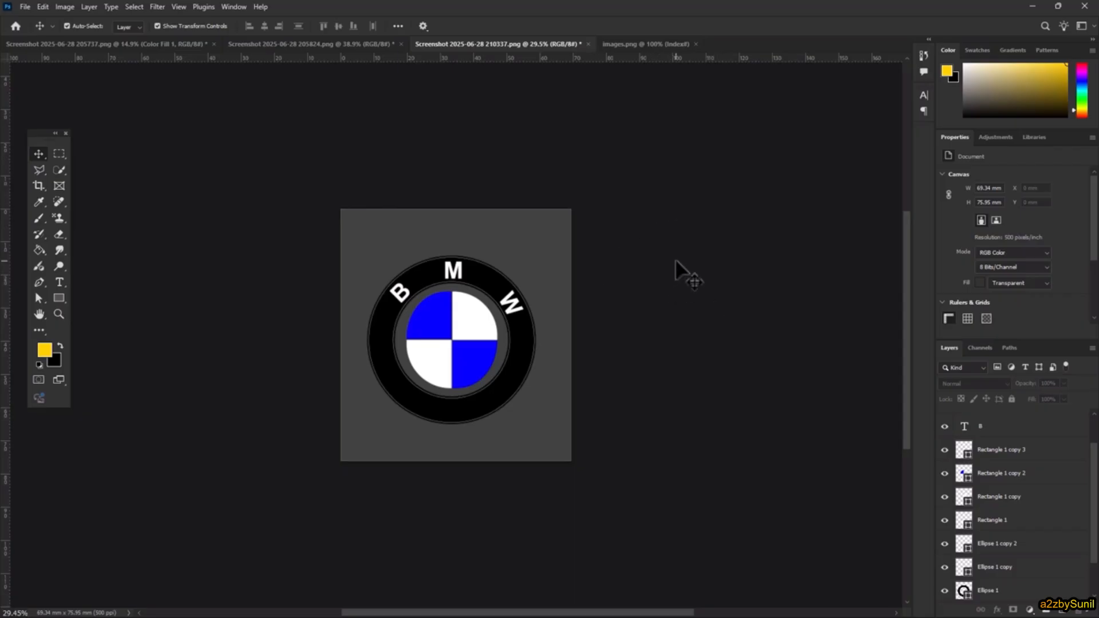
Open the Apple logo document images.png and convert its colour mode to RGB Color
click(640, 44)
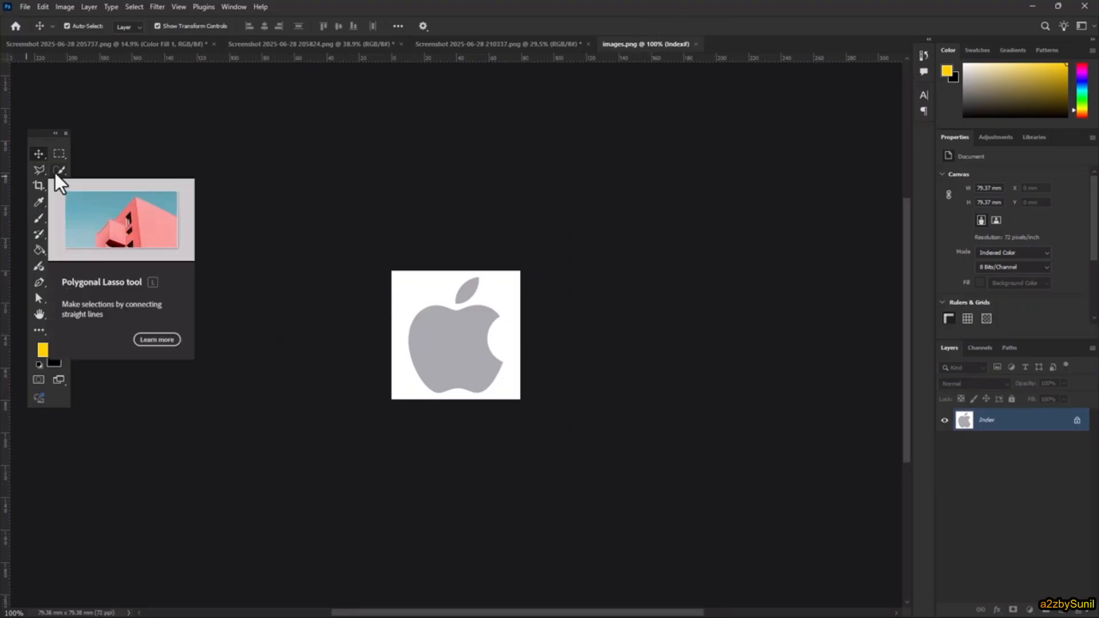
scroll(477, 329, up, 3)
click(80, 3)
mouse_move(72, 6)
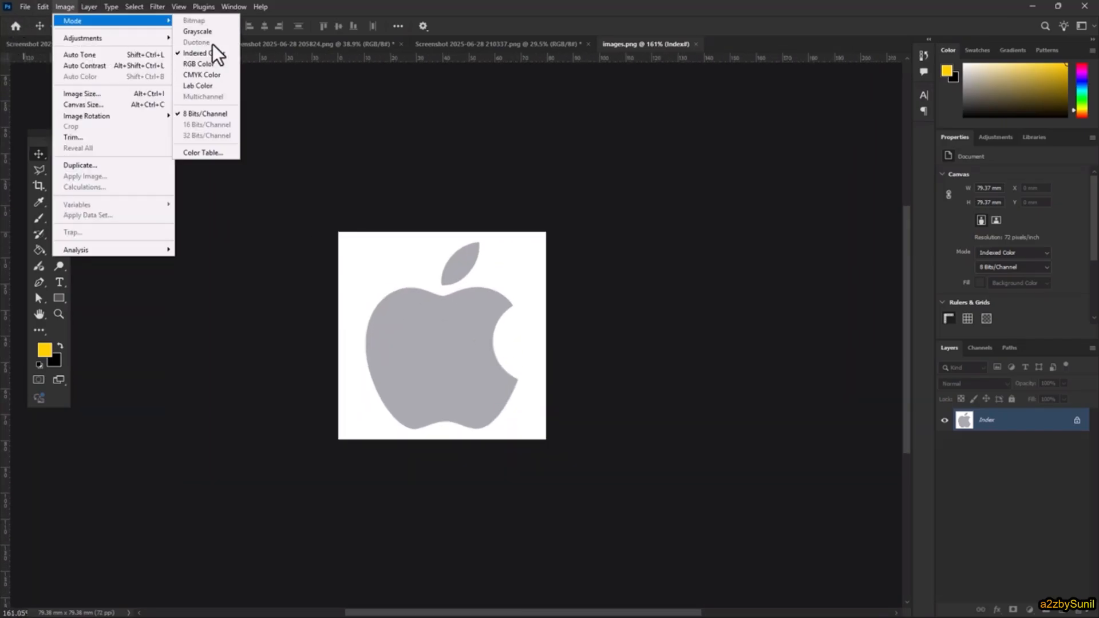
click(211, 65)
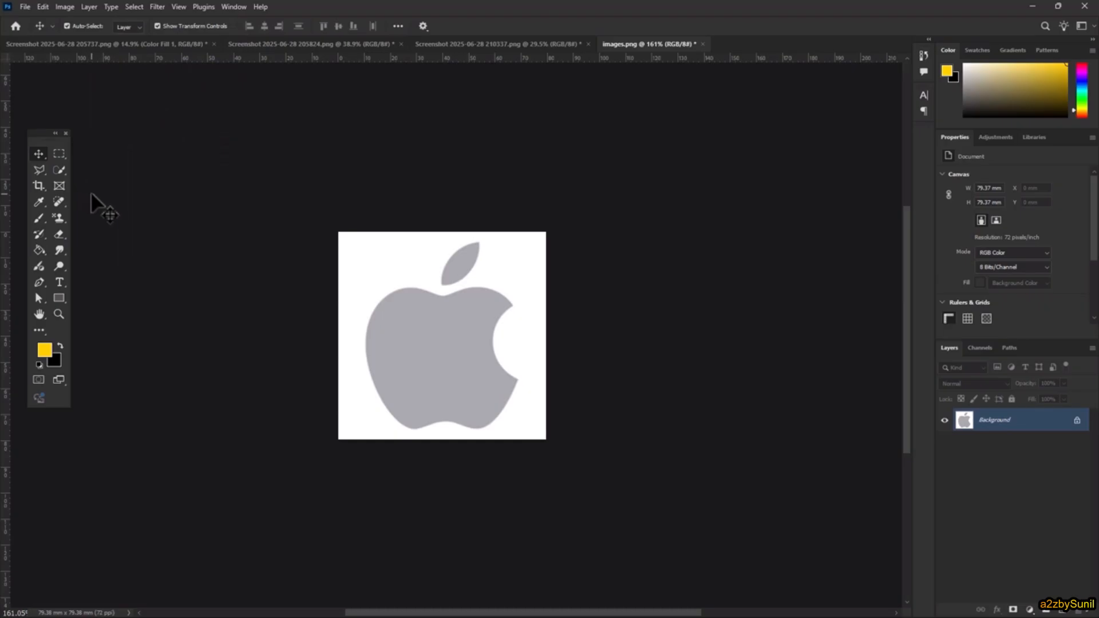
Trace the left half of the apple body with the Pen tool, from the top notch around to the bottom centre
click(40, 283)
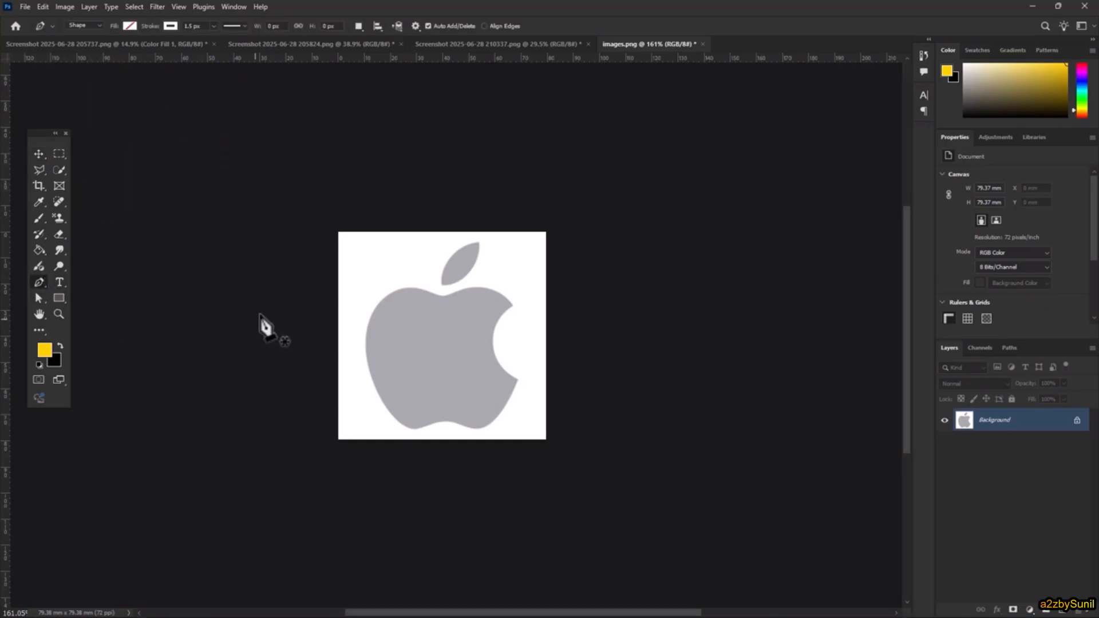
scroll(442, 359, up, 1)
scroll(442, 359, up, 6)
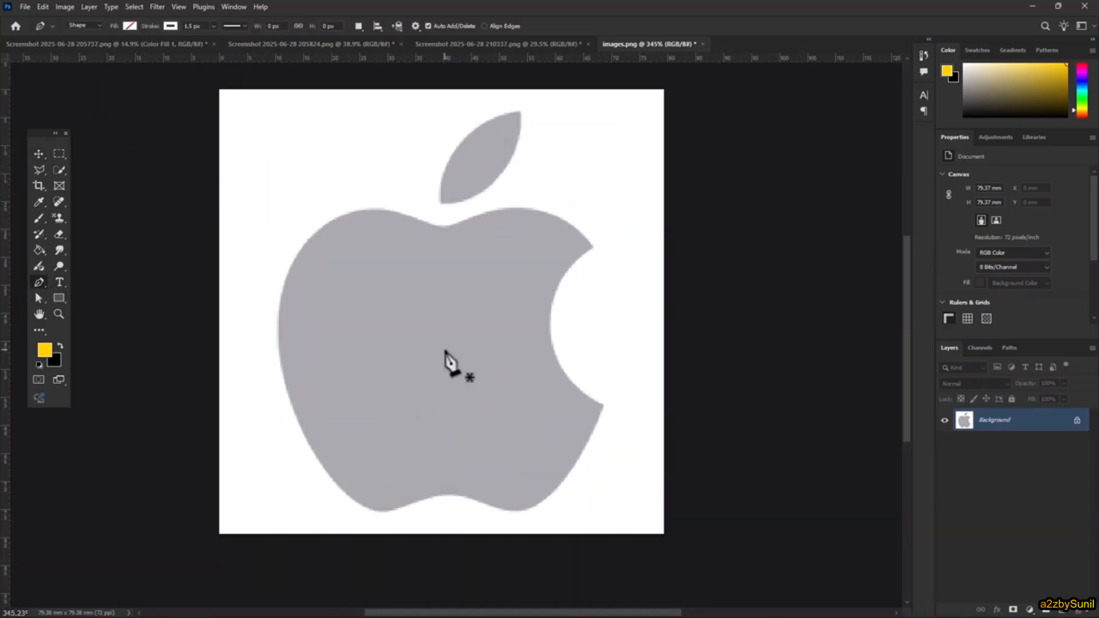
click(443, 229)
drag(337, 218, 287, 242)
drag(282, 369, 296, 441)
drag(358, 504, 379, 517)
click(446, 491)
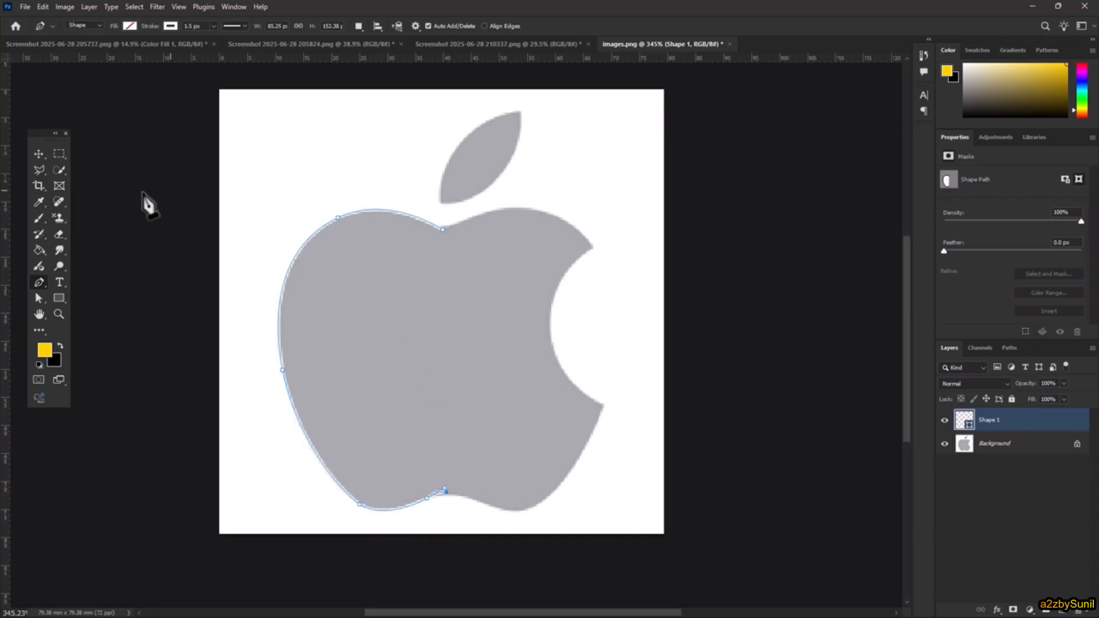
Remove the traced half-apple shape's stroke and fill it with black
click(171, 26)
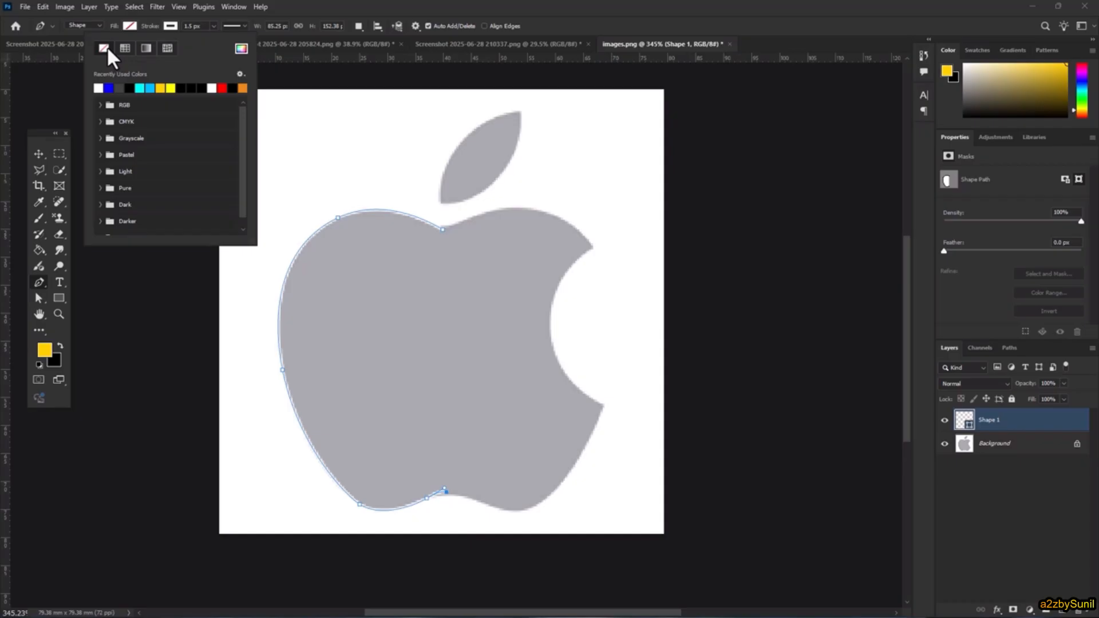
click(104, 48)
click(129, 26)
click(88, 89)
click(580, 4)
Duplicate the black half-apple shape, flip the copy horizontally and place it over the right half of the logo
click(39, 154)
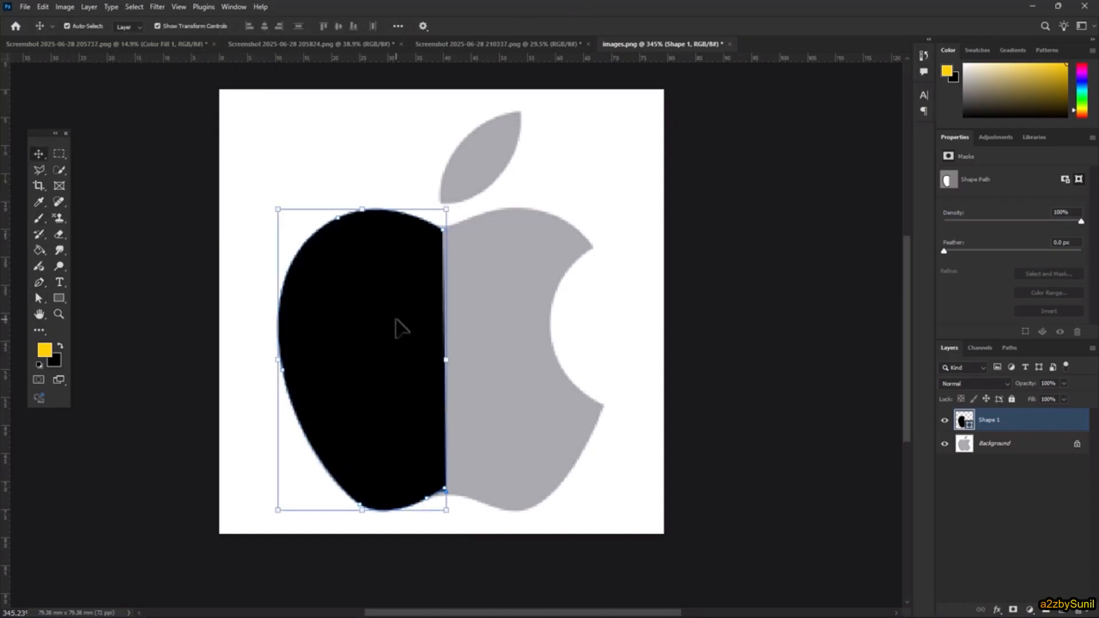
drag(402, 330, 501, 331)
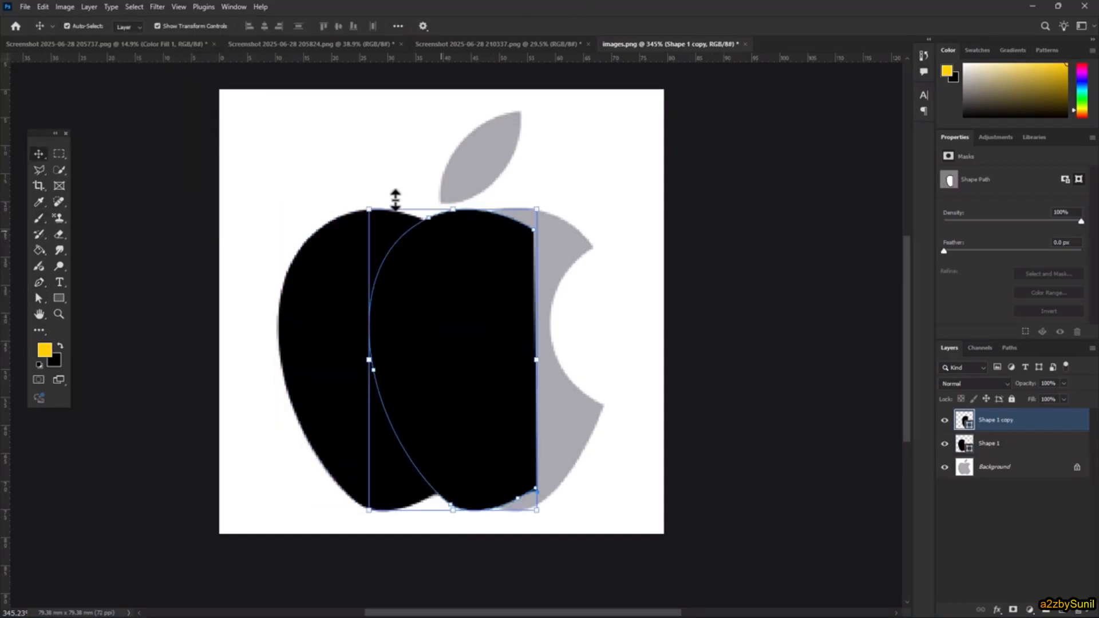
key(ctrl)
key(ctrl+t)
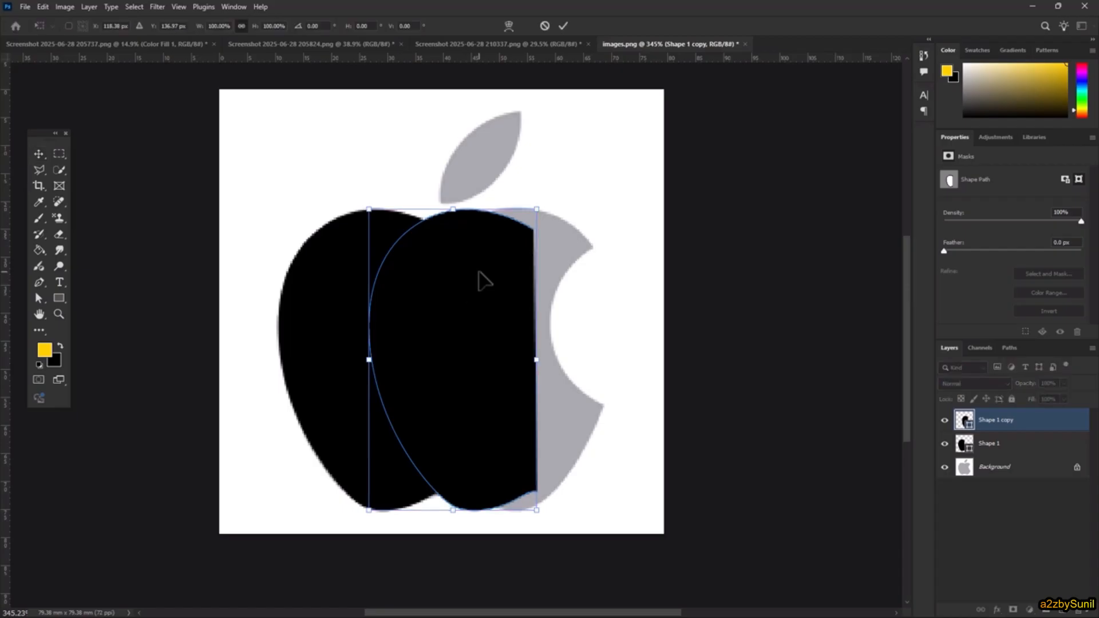
right_click(466, 258)
click(493, 541)
drag(429, 380, 520, 374)
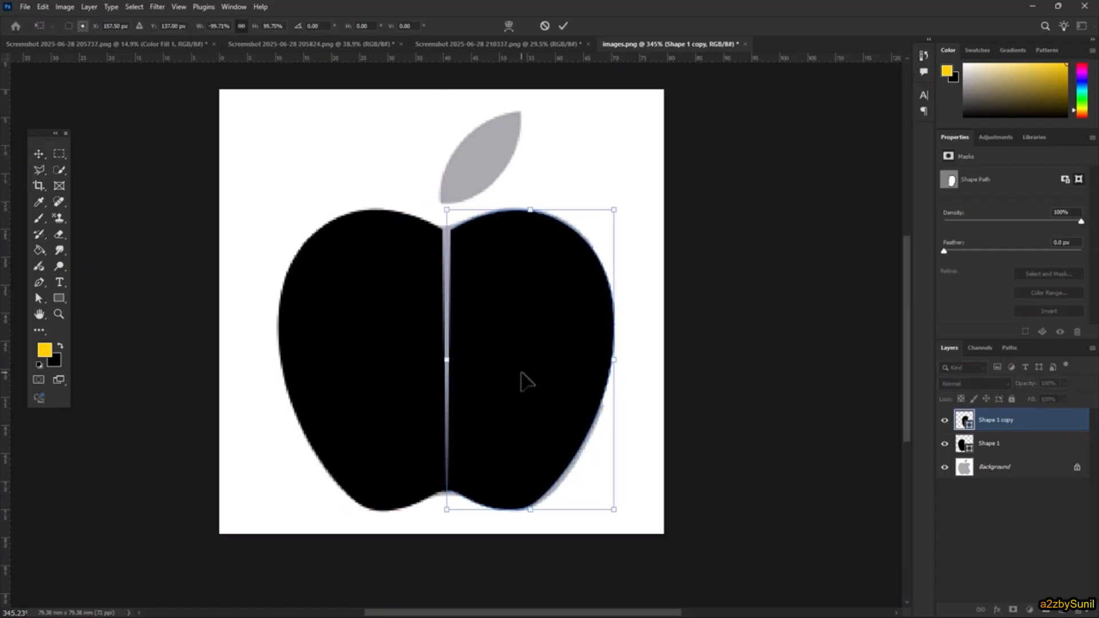
click(563, 25)
Shift the mirrored half's path at the top notch until it overlaps the left half and closes the centre gap
scroll(455, 235, up, 10)
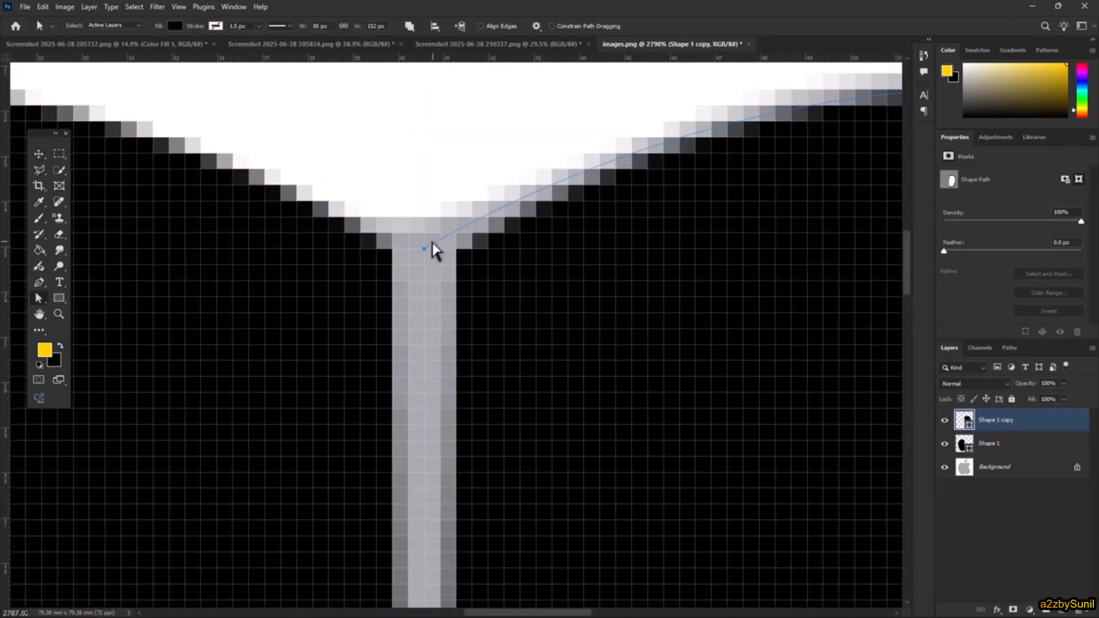
drag(435, 248, 407, 240)
click(1018, 452)
scroll(379, 295, down, 10)
scroll(464, 385, up, 4)
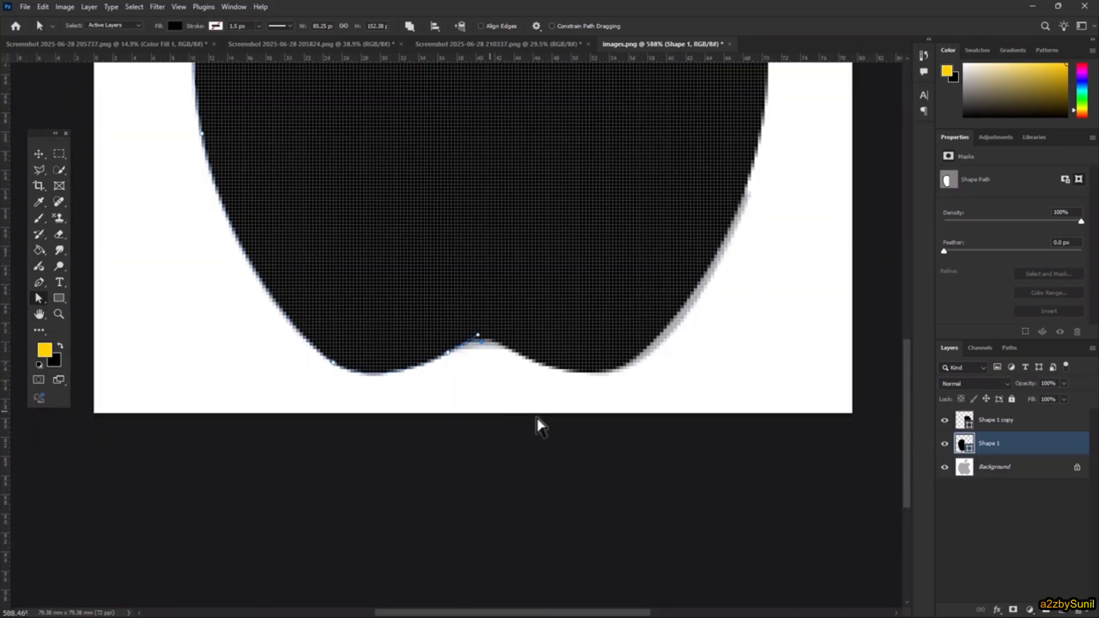
Combine the two apple halves, Shape 1 and Shape 1 copy, into one shape with Unite Shapes
click(1018, 419)
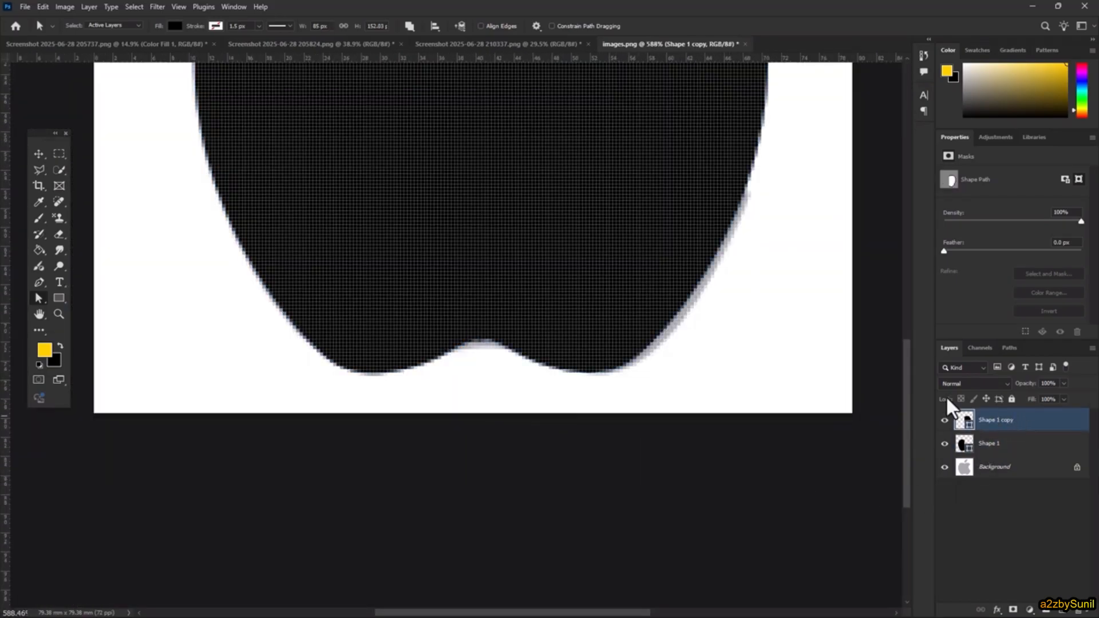
click(89, 7)
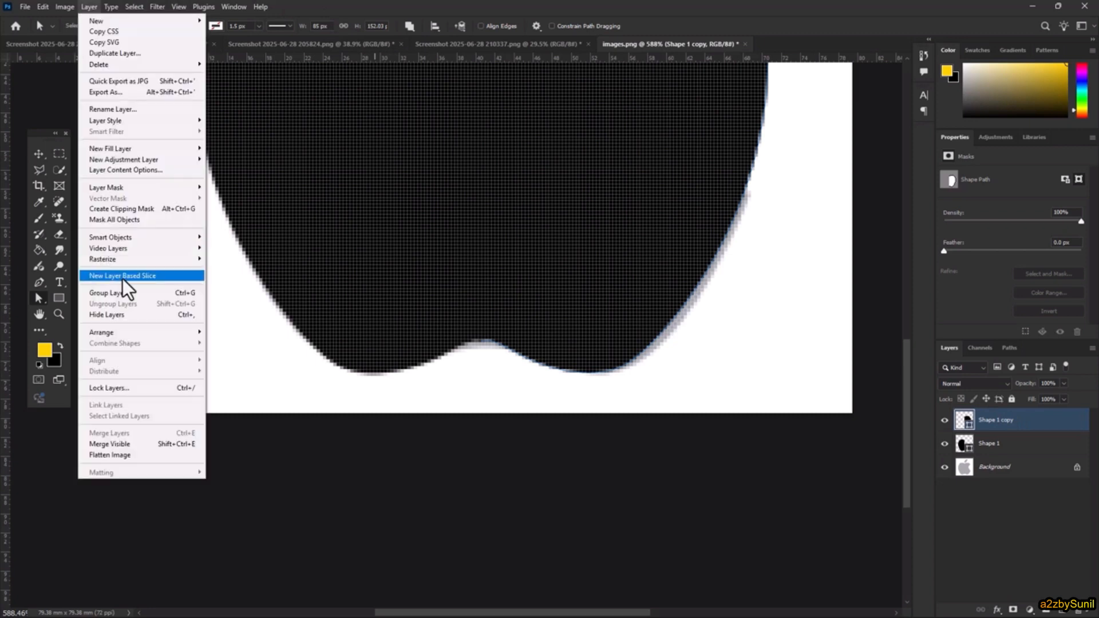
click(294, 252)
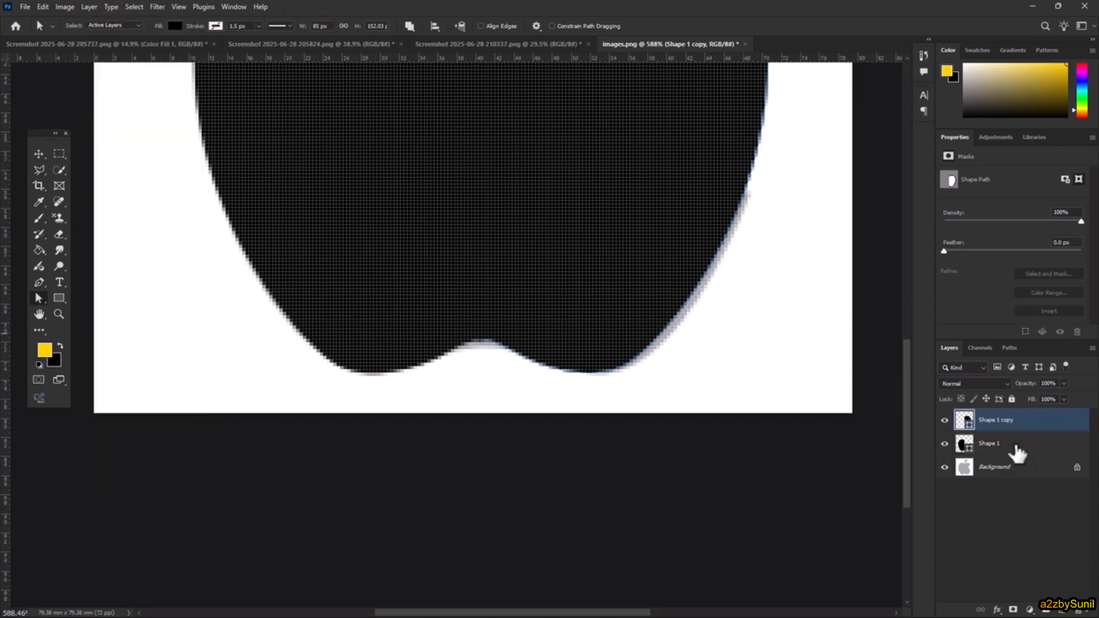
shift+click(1019, 449)
click(91, 7)
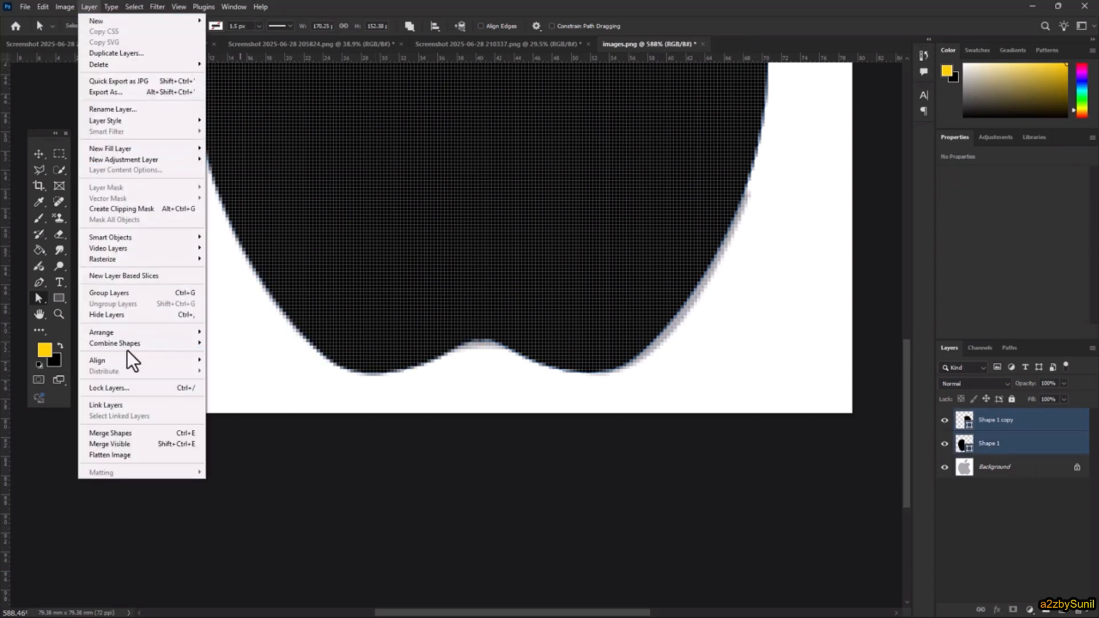
mouse_move(178, 344)
click(243, 343)
scroll(552, 331, down, 3)
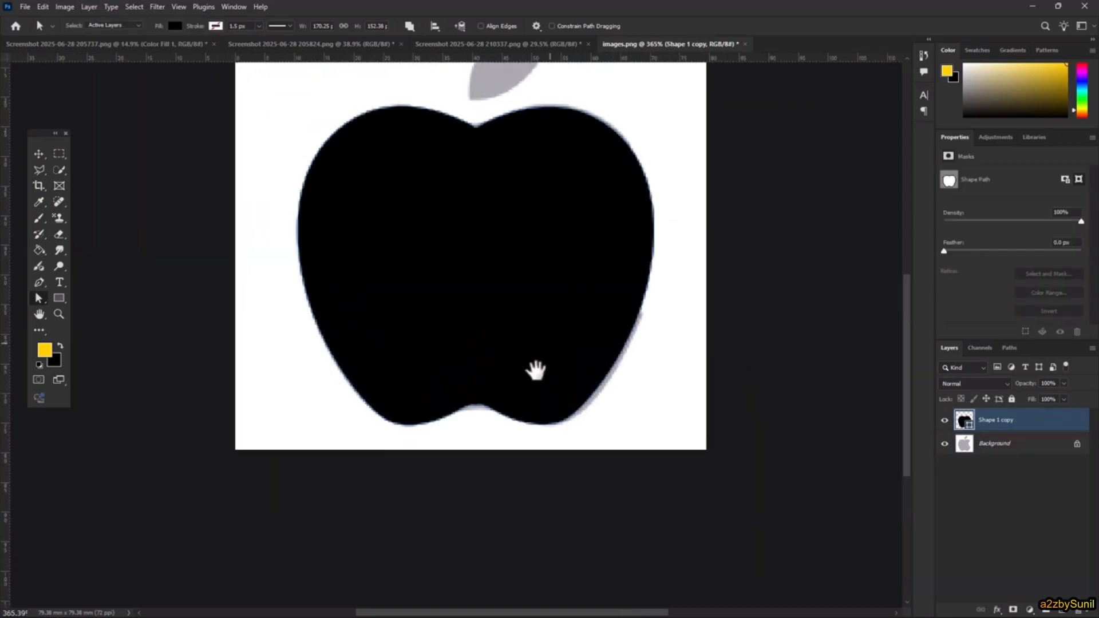
Lower the united apple shape's opacity so the original logo's bite can be traced through it
drag(523, 402, 521, 400)
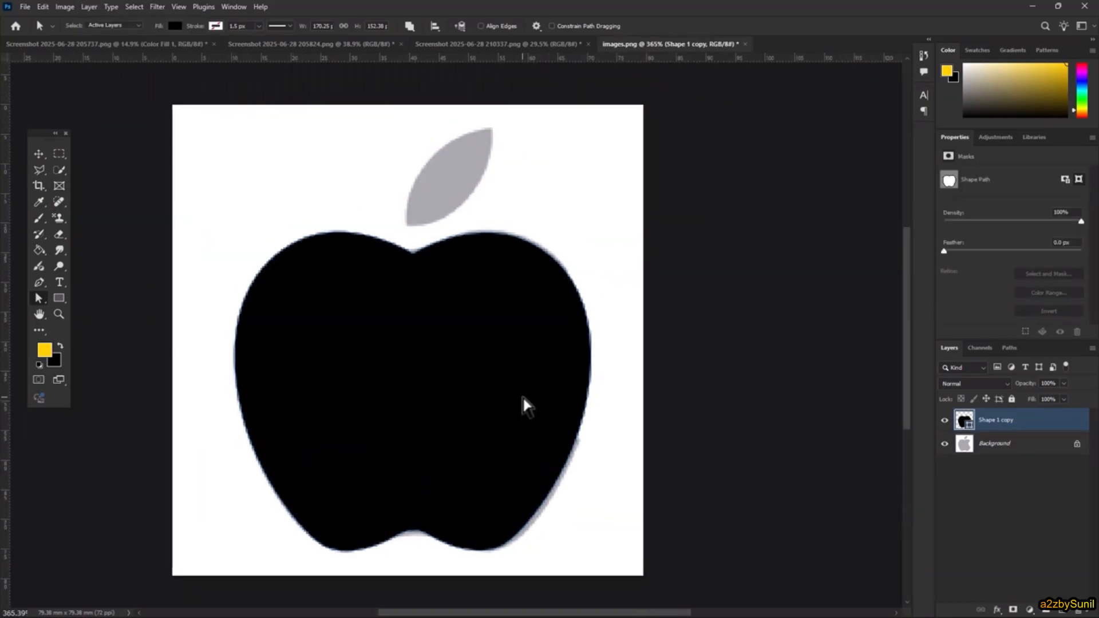
click(1063, 383)
drag(1066, 395, 1037, 411)
click(1007, 520)
Draw a white circle about 36 mm across with the Ellipse tool and position it over the logo's bite
drag(59, 297, 82, 312)
key(i)
click(608, 358)
drag(581, 350, 686, 455)
click(39, 154)
drag(474, 300, 578, 321)
Subtract the circle from the apple body to form the bite, and give the result a light blue fill at 100% opacity
shift+click(999, 442)
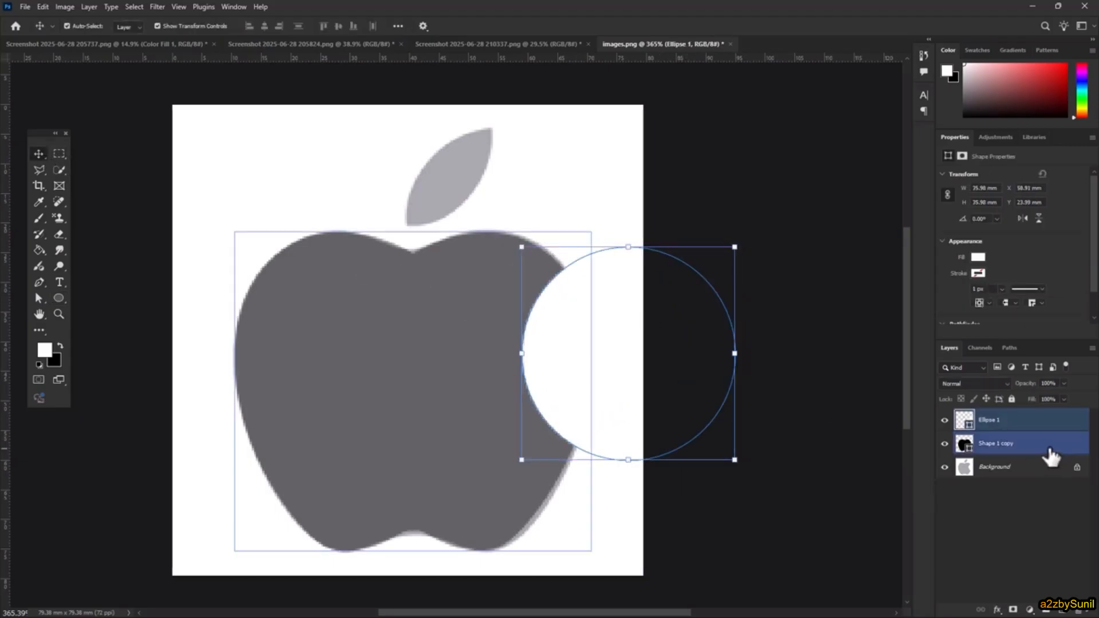
click(89, 7)
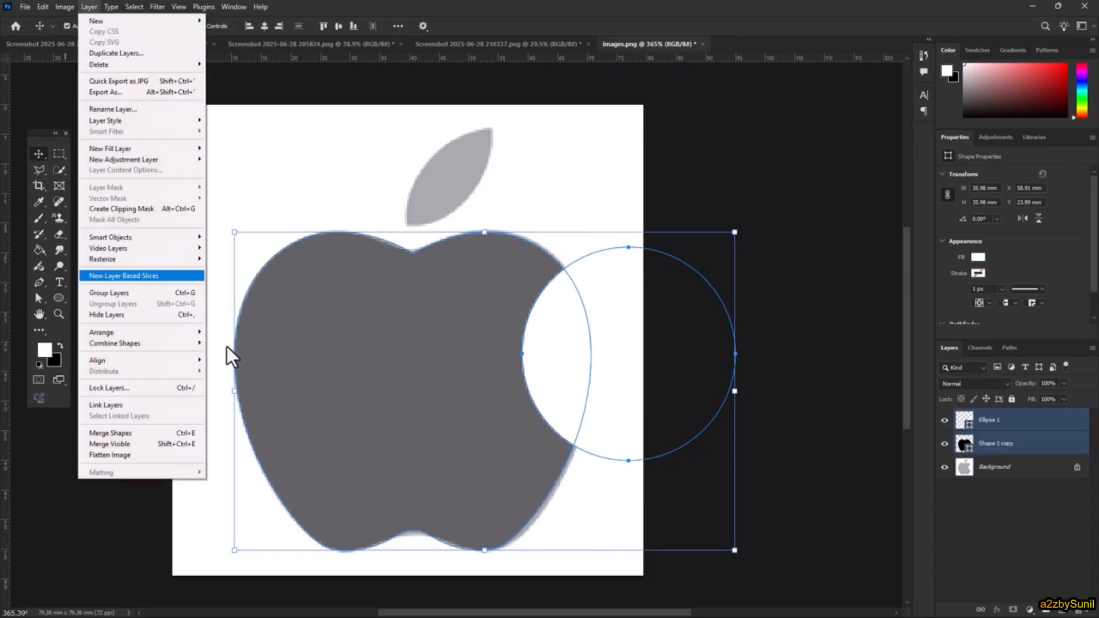
mouse_move(134, 344)
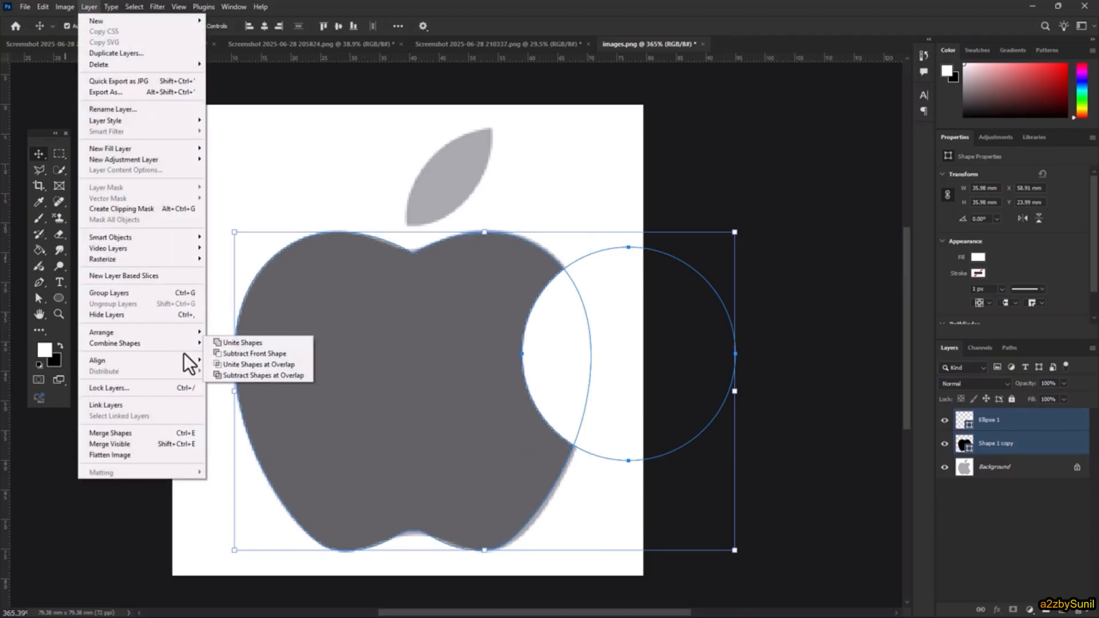
click(239, 354)
click(1030, 493)
click(1015, 420)
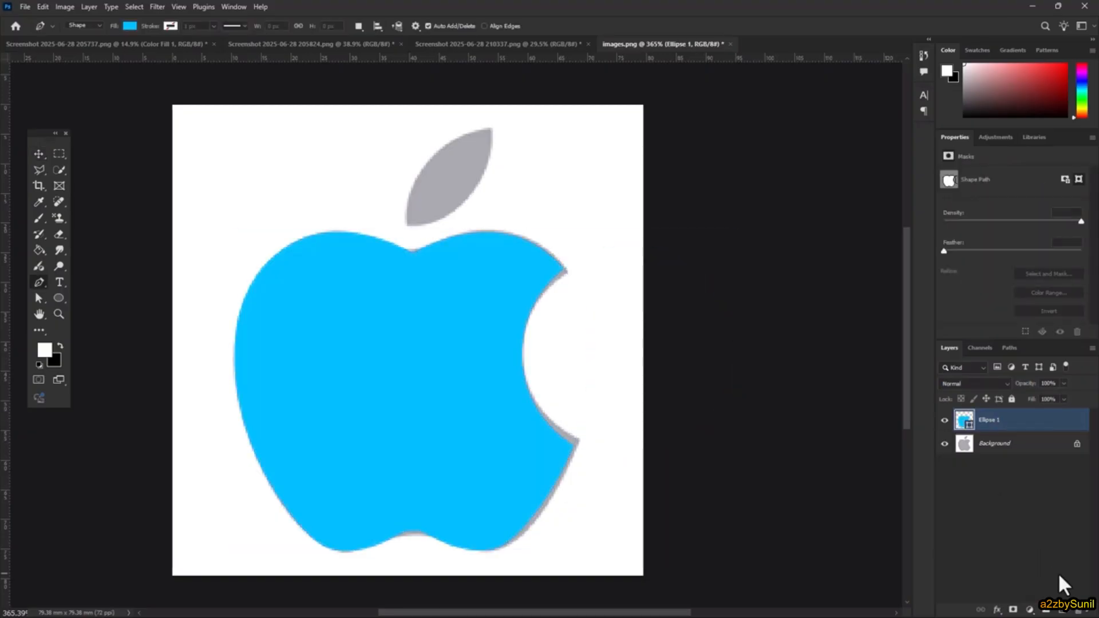
Trace the leaf with the Pen tool as a separate closed light blue shape, from its upper tip around the lower tip
click(1064, 584)
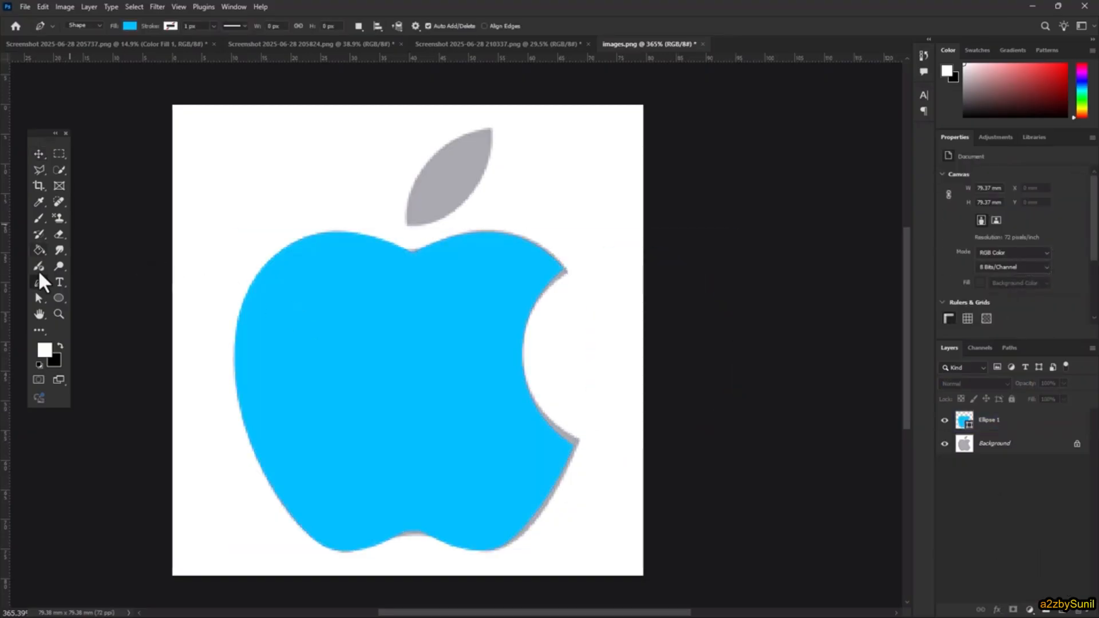
scroll(432, 167, up, 4)
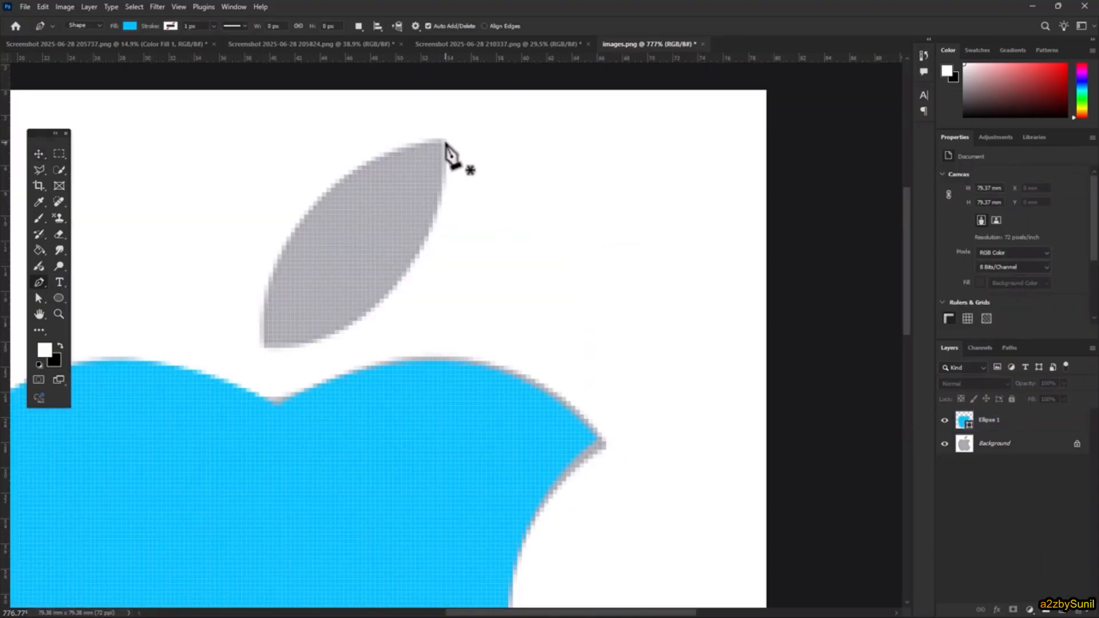
click(442, 139)
drag(300, 219, 253, 292)
click(264, 347)
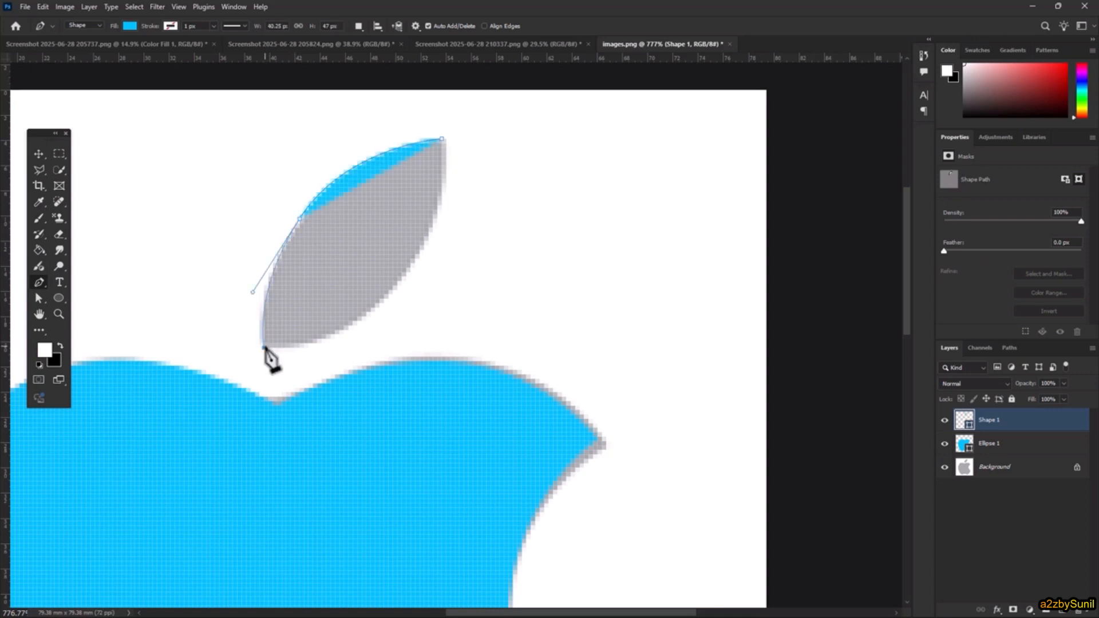
drag(402, 281, 449, 225)
click(443, 139)
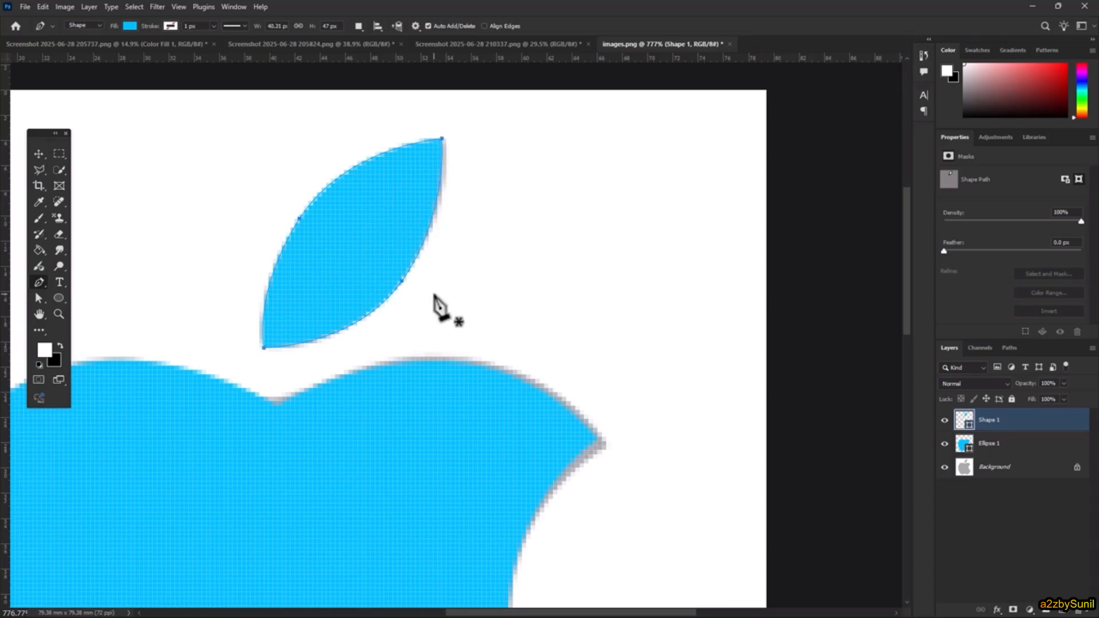
Resize the image by setting its resolution to 500 pixels/inch
scroll(458, 329, down, 6)
click(50, 3)
mouse_move(58, 4)
click(114, 93)
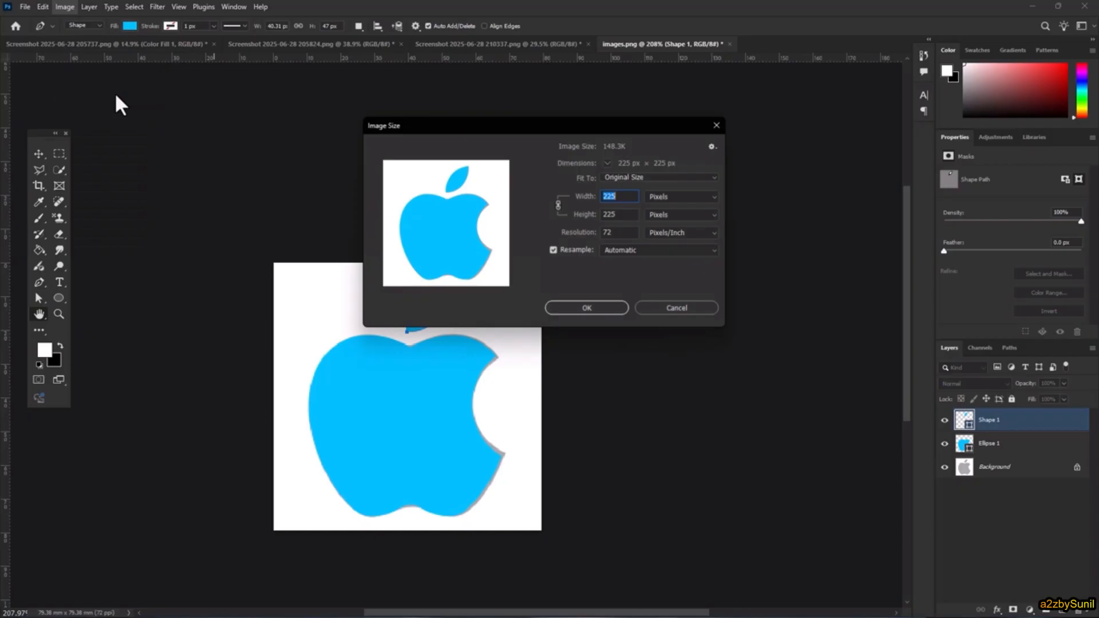
text(500)
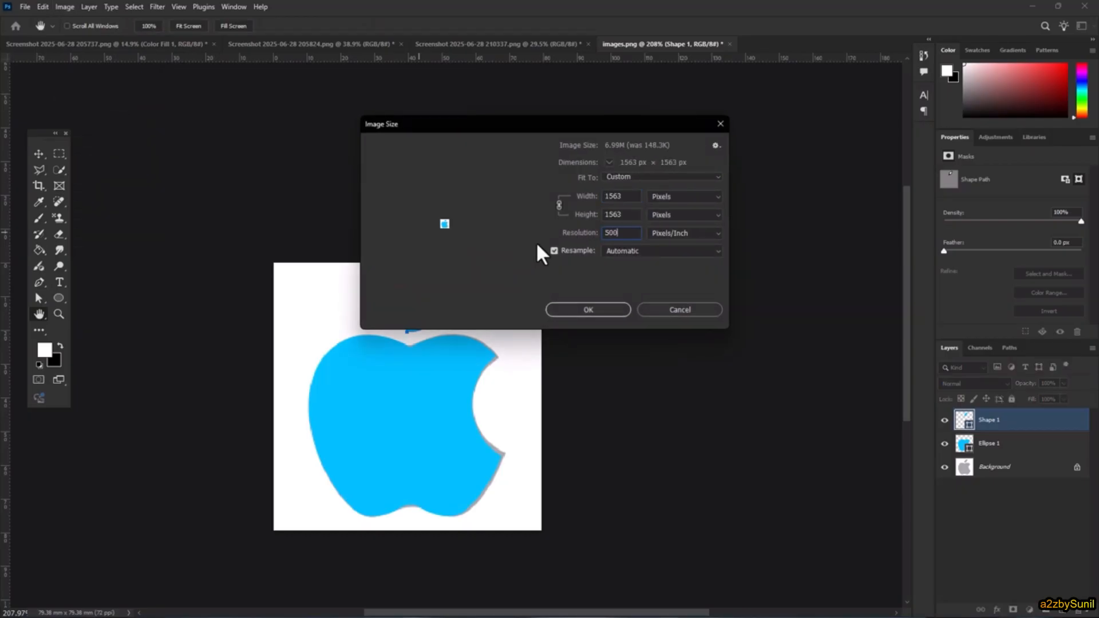
key(Return)
Add a light grey Solid Color fill layer and place it beneath both apple shapes, above the Background
scroll(565, 324, down, 8)
drag(762, 388, 493, 167)
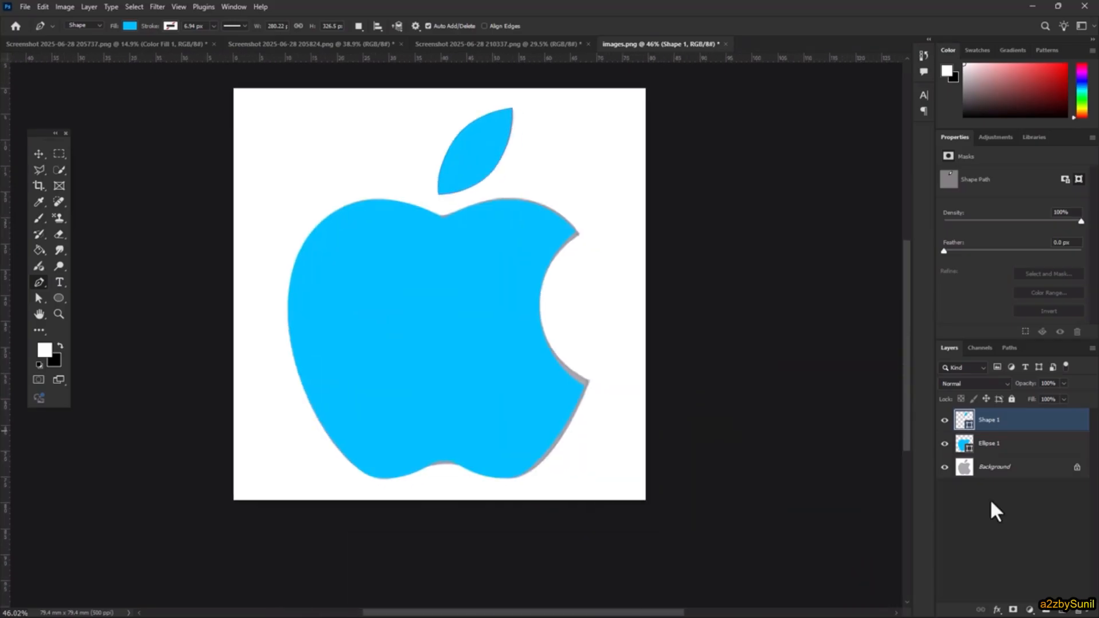
click(1030, 609)
click(1012, 419)
click(828, 275)
click(794, 253)
key(Return)
drag(1038, 417, 1027, 478)
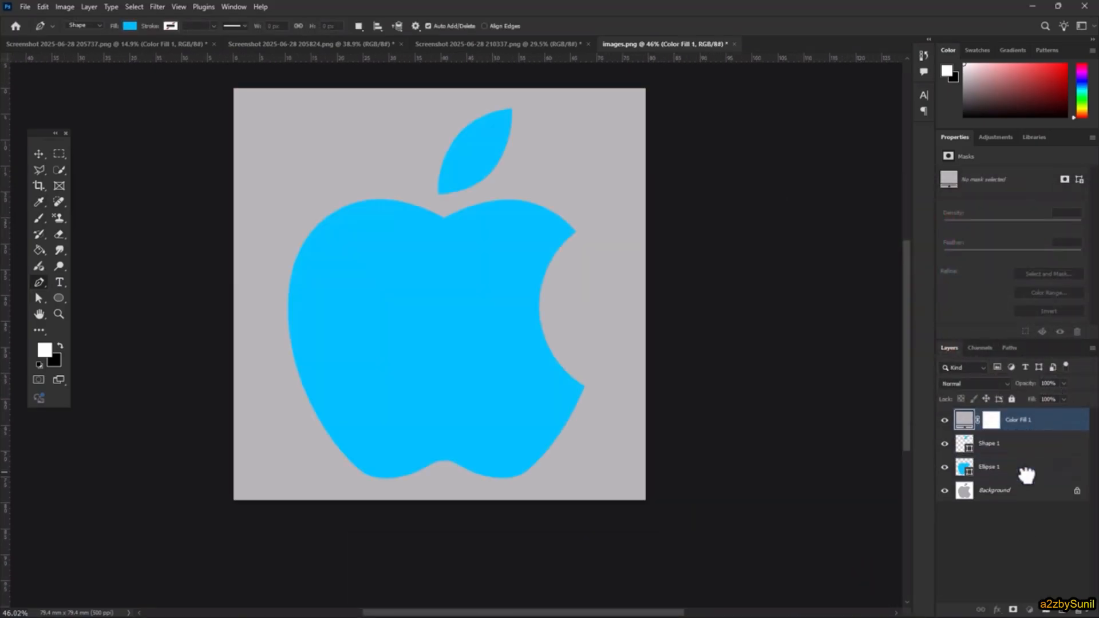
Change the apple body's fill to red
click(1017, 444)
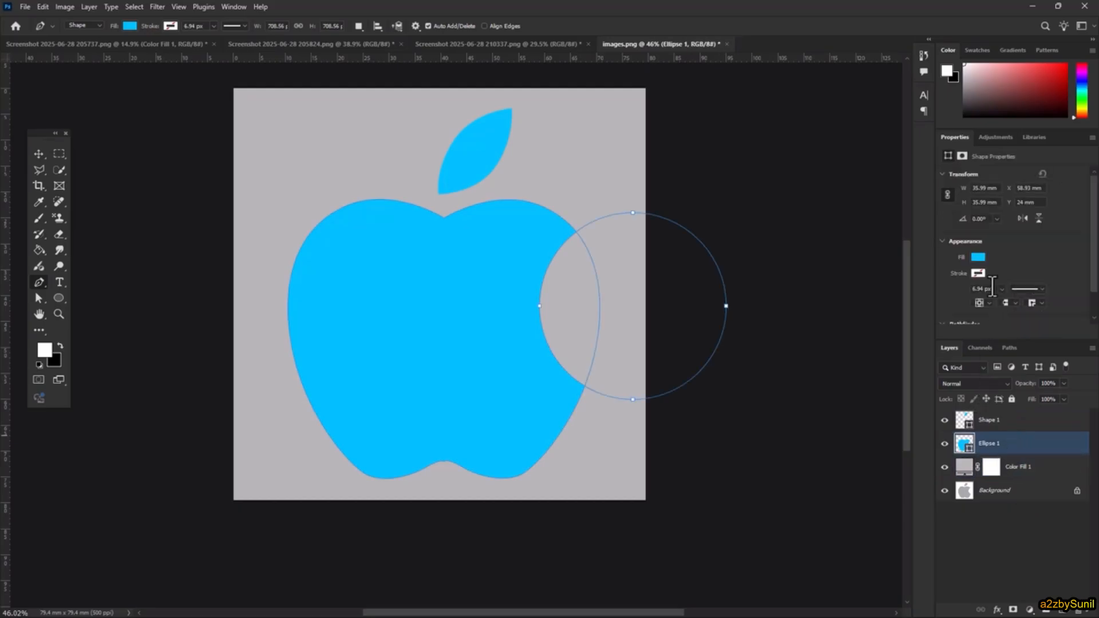
click(978, 257)
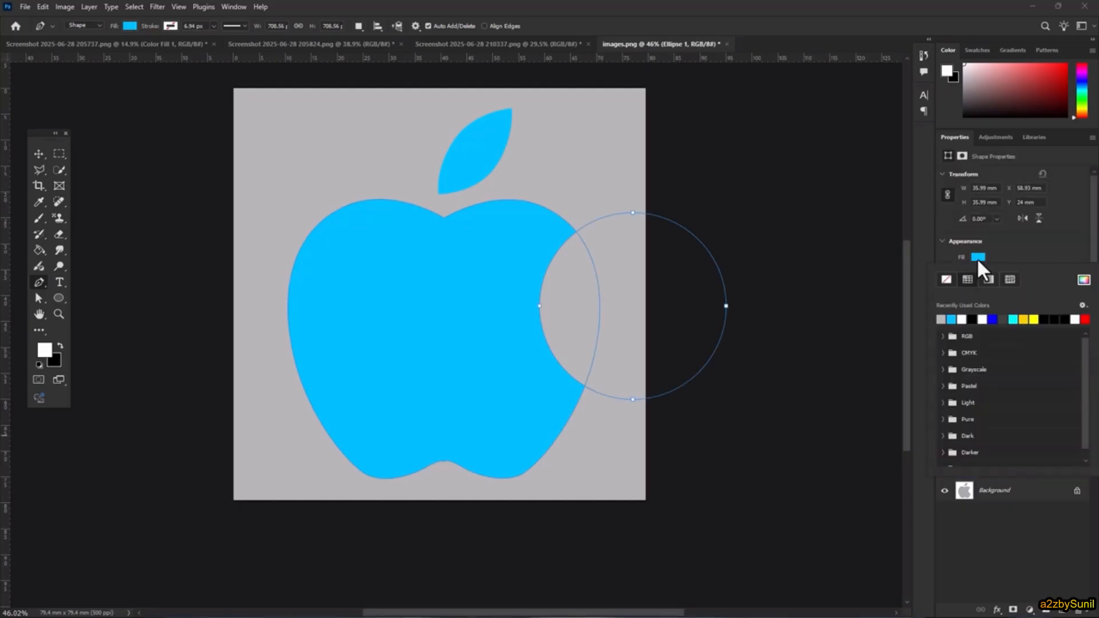
click(1085, 319)
click(1081, 243)
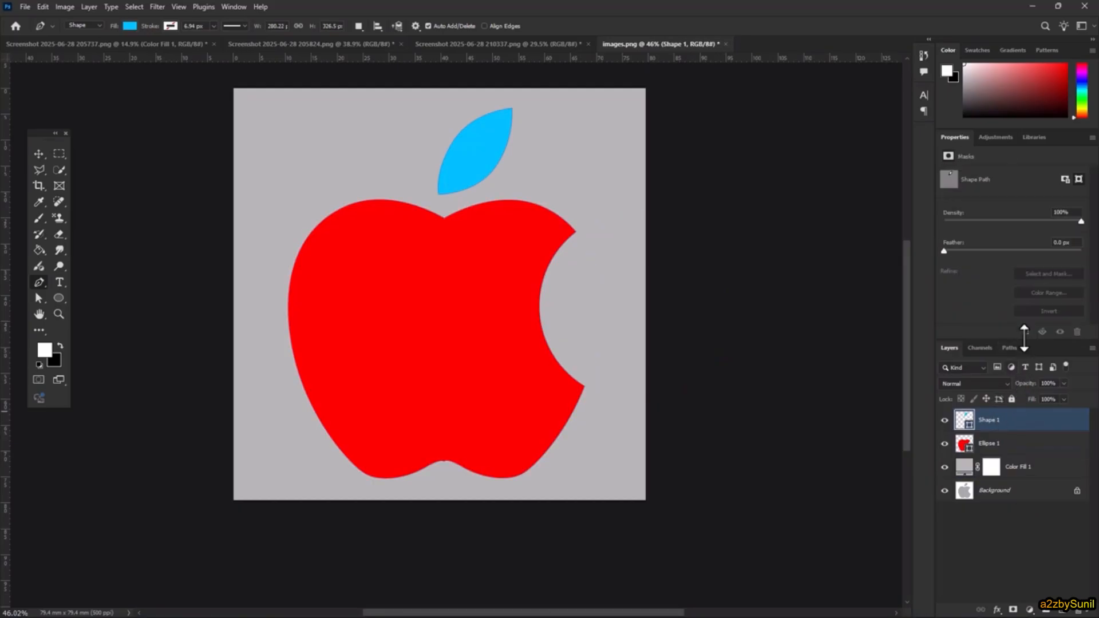
Fill the leaf shape with the same red and deselect all layers
scroll(584, 148, down, 2)
click(132, 27)
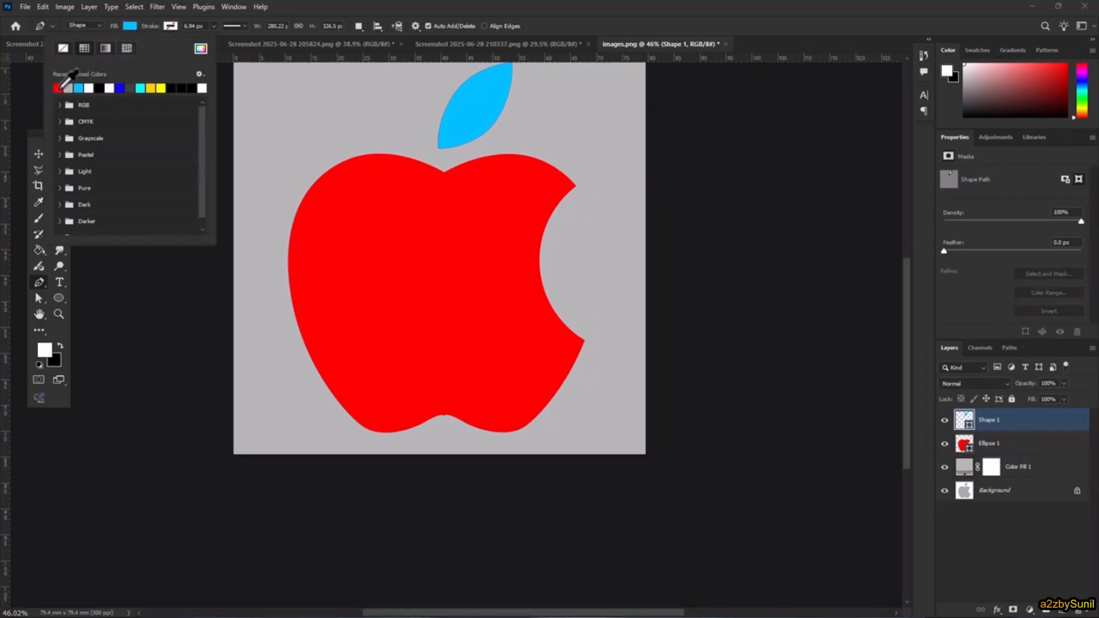
click(59, 88)
key(v)
scroll(309, 357, down, 4)
click(338, 375)
click(894, 497)
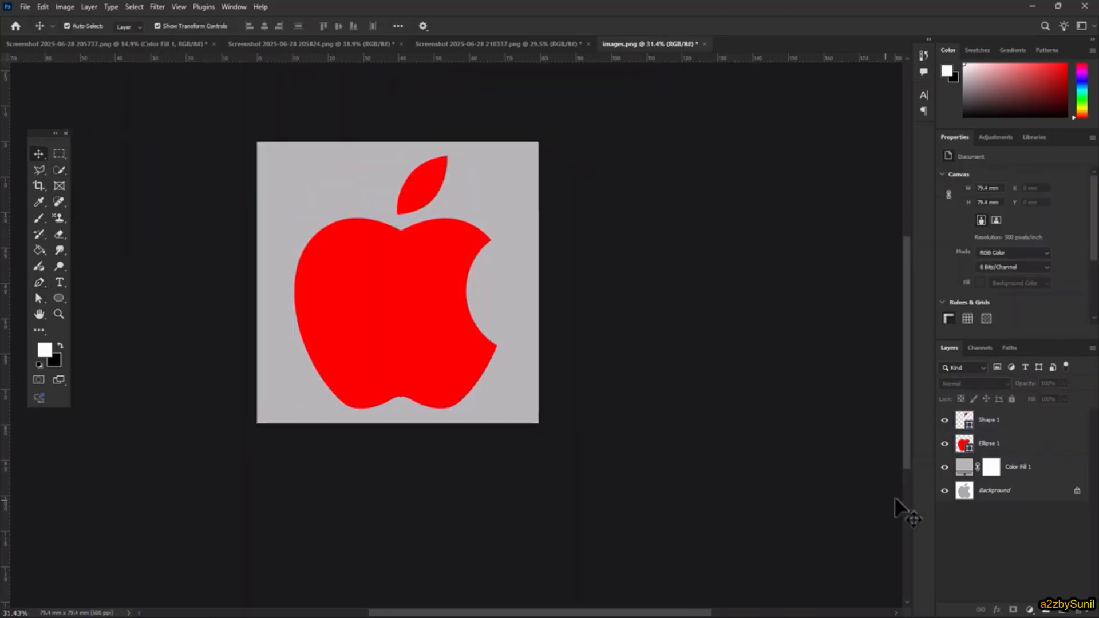
Hide the Background and the grey fill layer so the red logo stands on transparency
click(467, 183)
click(626, 197)
click(293, 205)
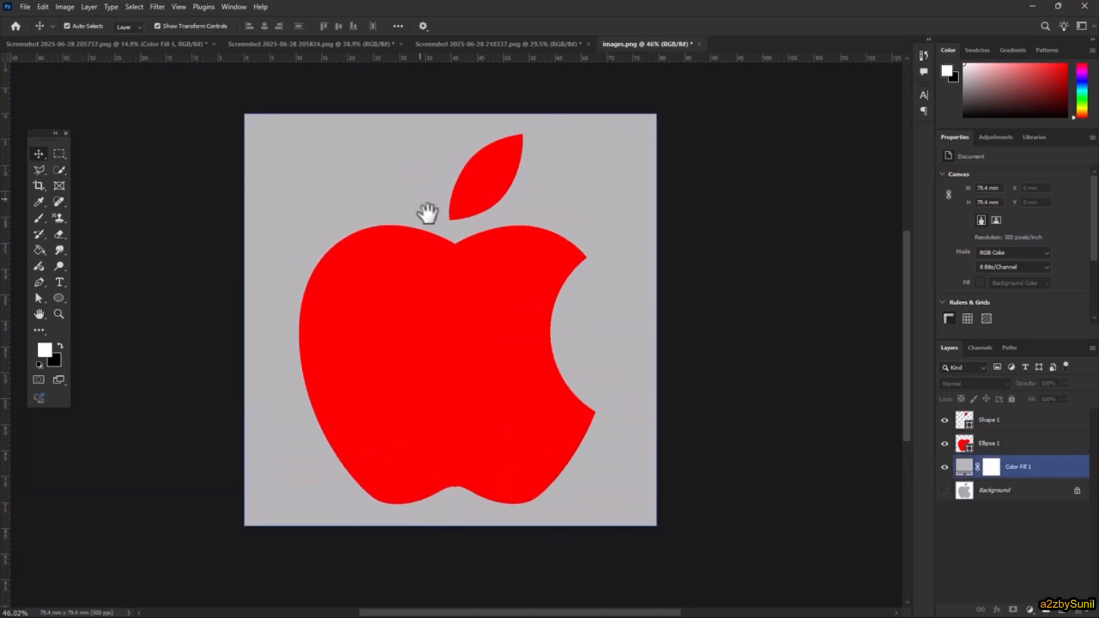
scroll(427, 215, up, 2)
click(704, 456)
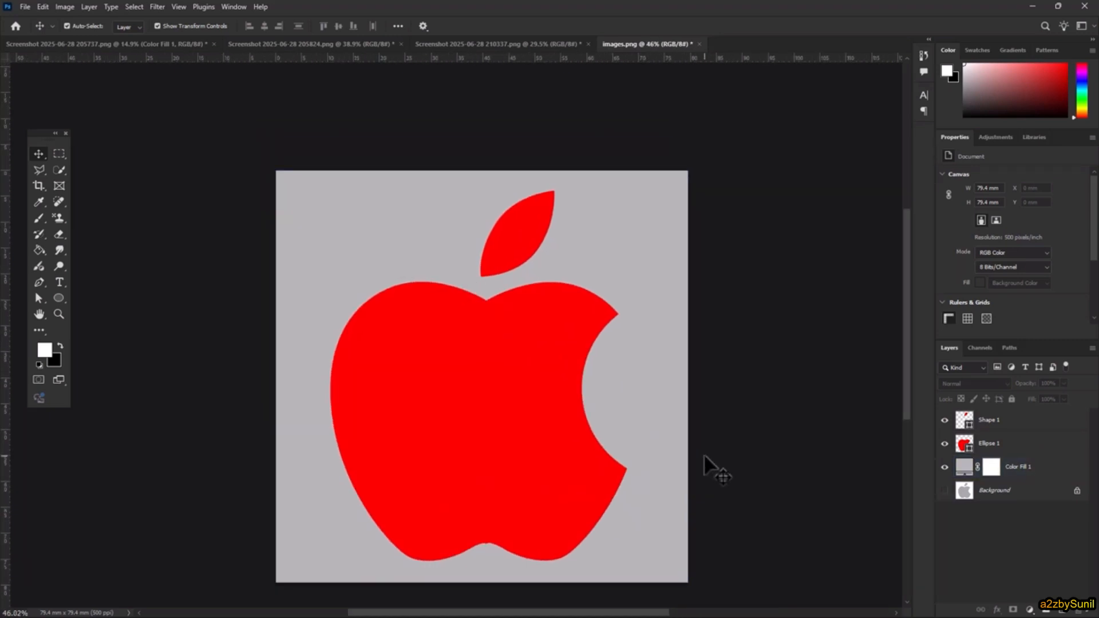
click(943, 467)
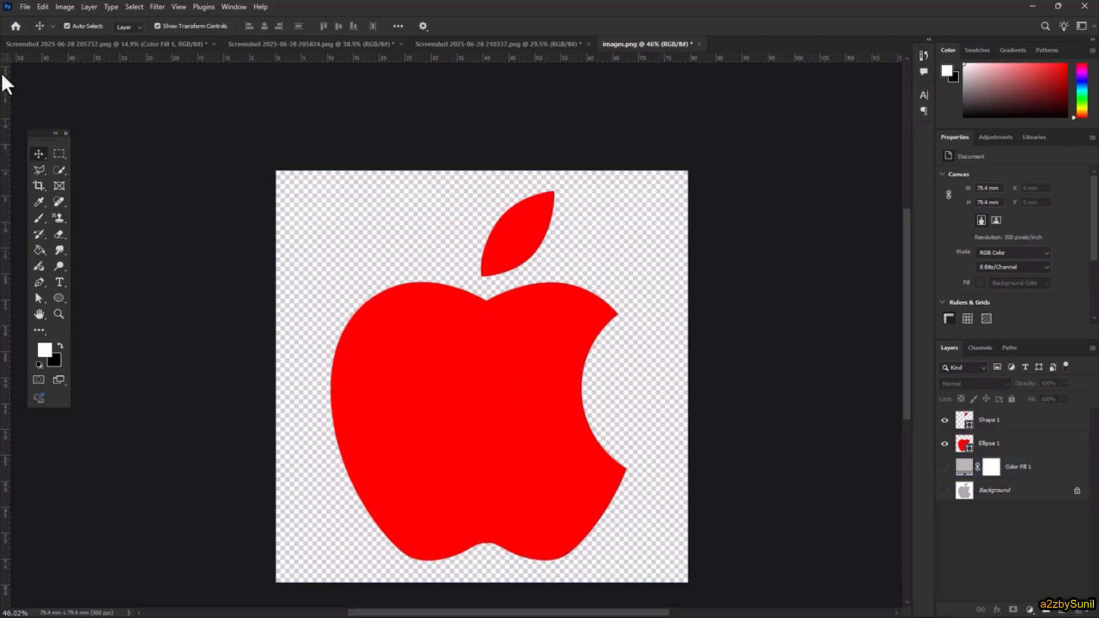
click(25, 8)
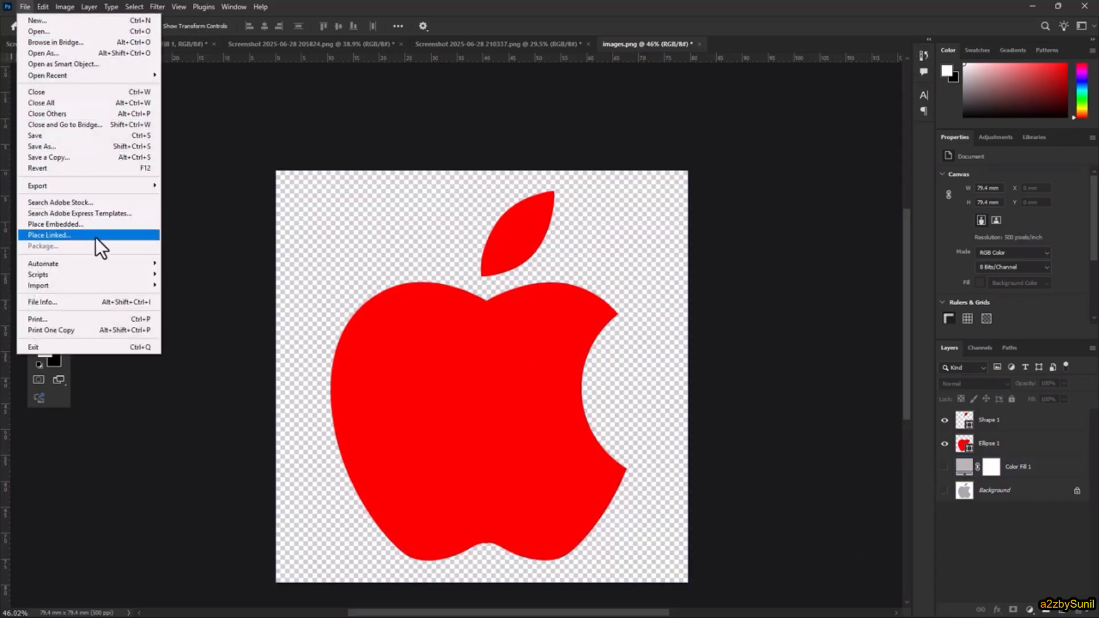
click(74, 158)
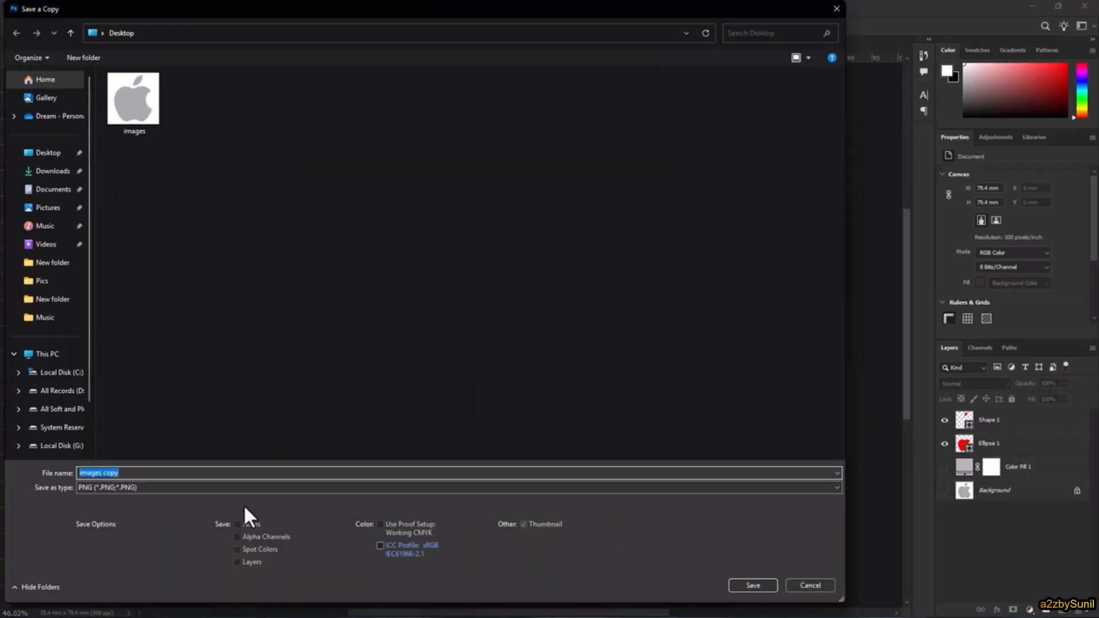
click(802, 582)
click(528, 308)
click(603, 212)
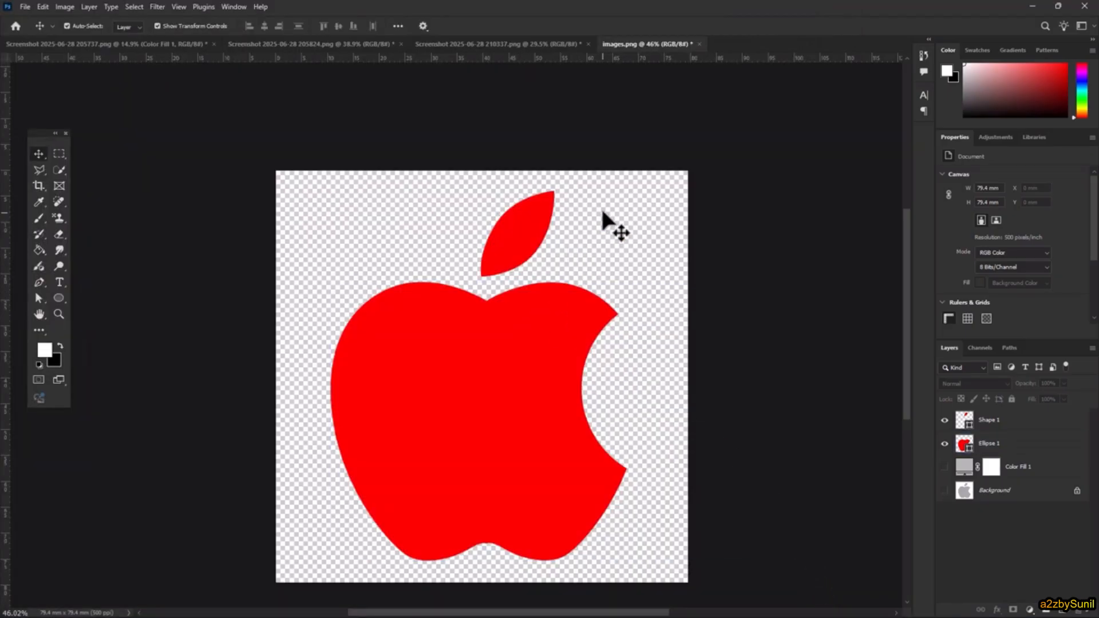